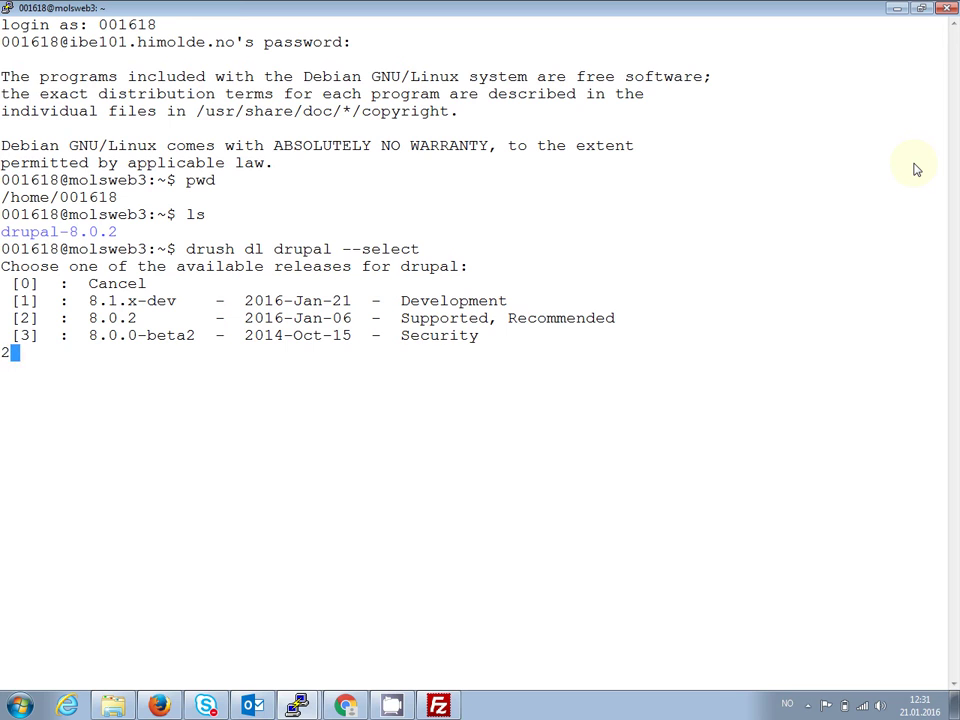
- Decline overwriting the existing drupal-8.0.2 folder and cancel the recalled download command
key(Return)
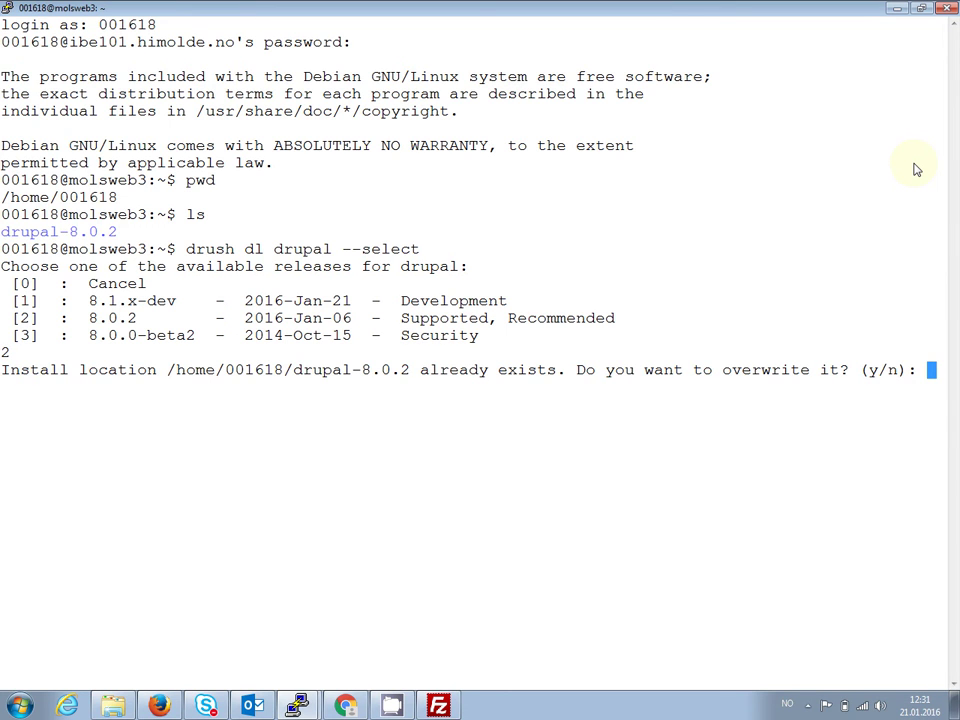
text(n)
key(Return)
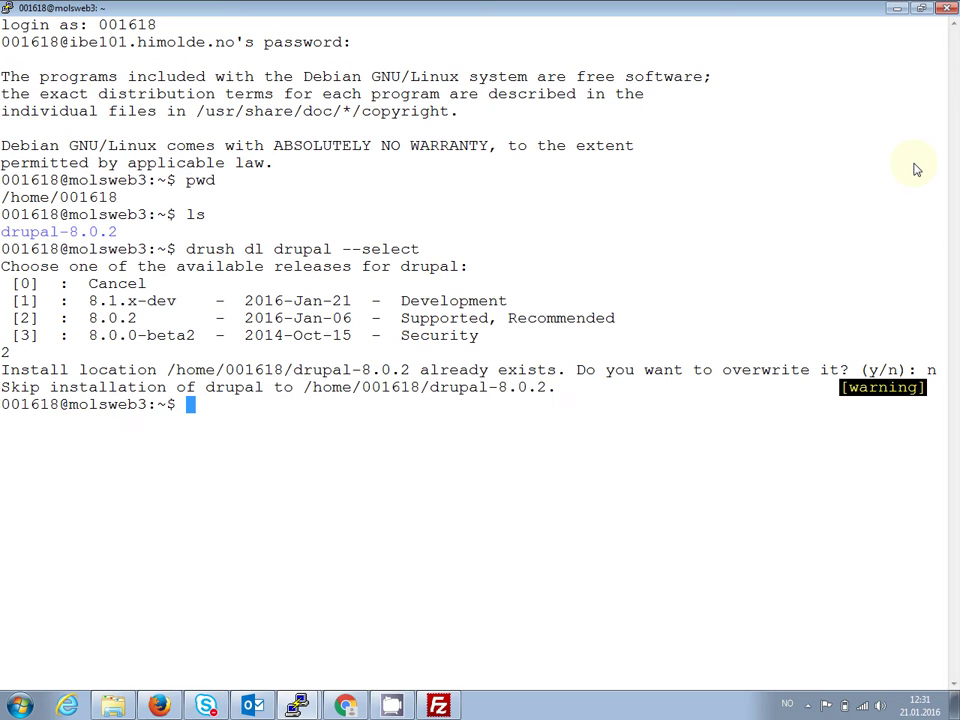
key(Up)
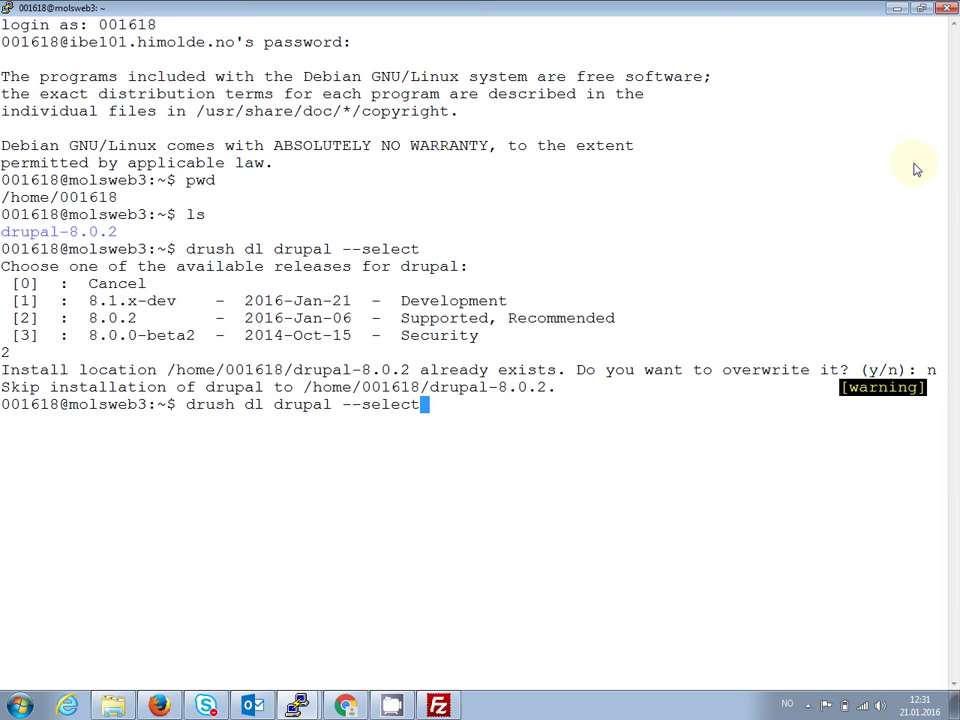
key(ctrl+c)
text(cd)
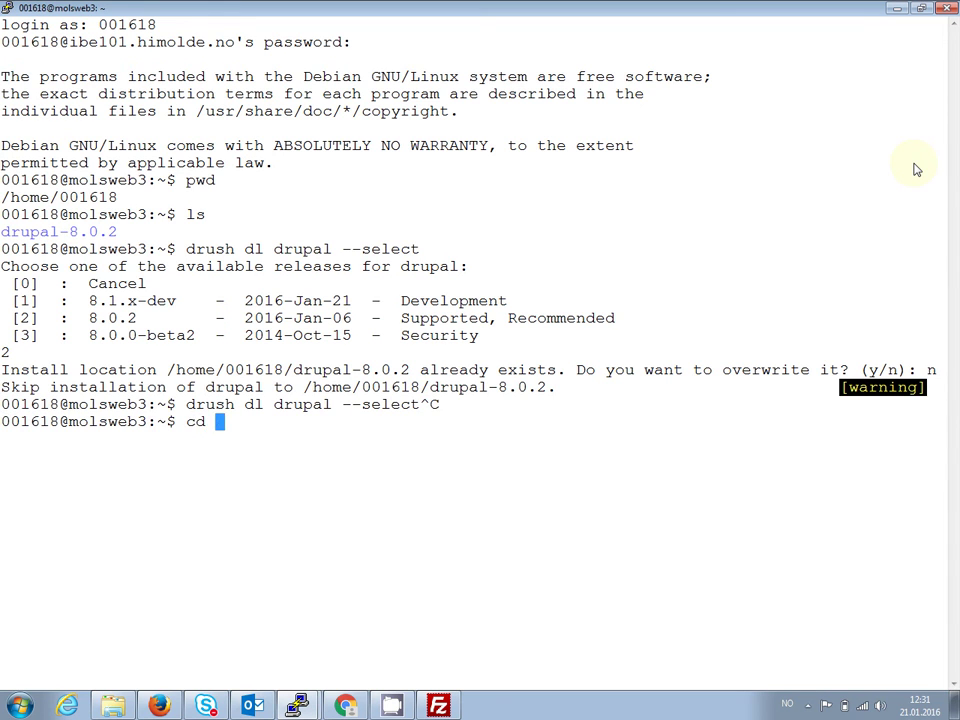
key(BackSpace)
key(BackSpace)
key(BackSpace)
- Create a new folder named test and move into it
text(mkdir test)
key(Return)
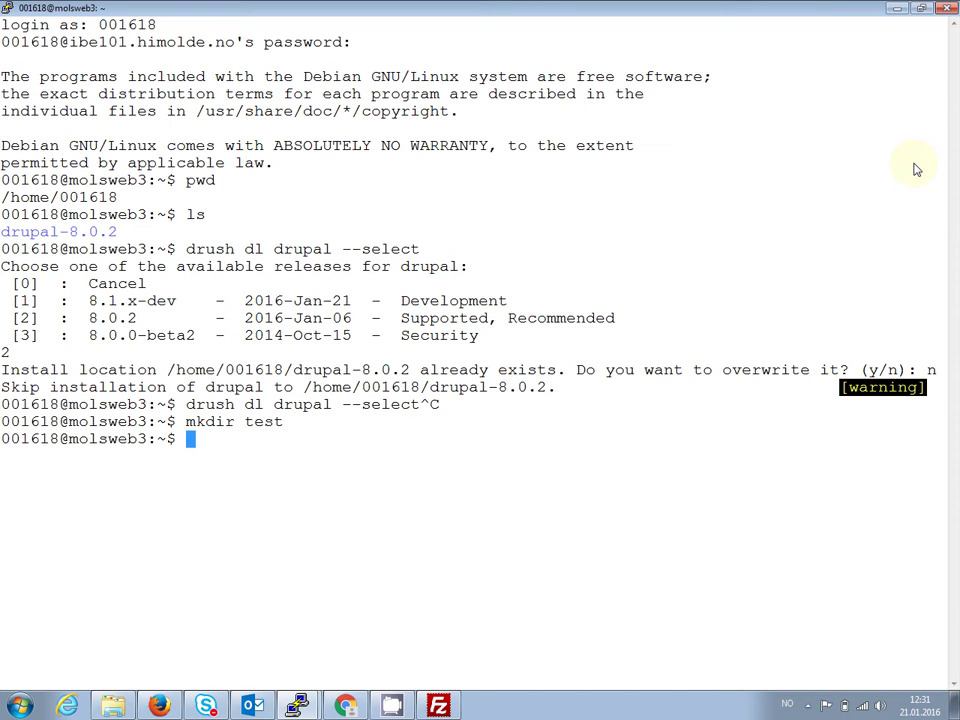
text(cd test)
key(Return)
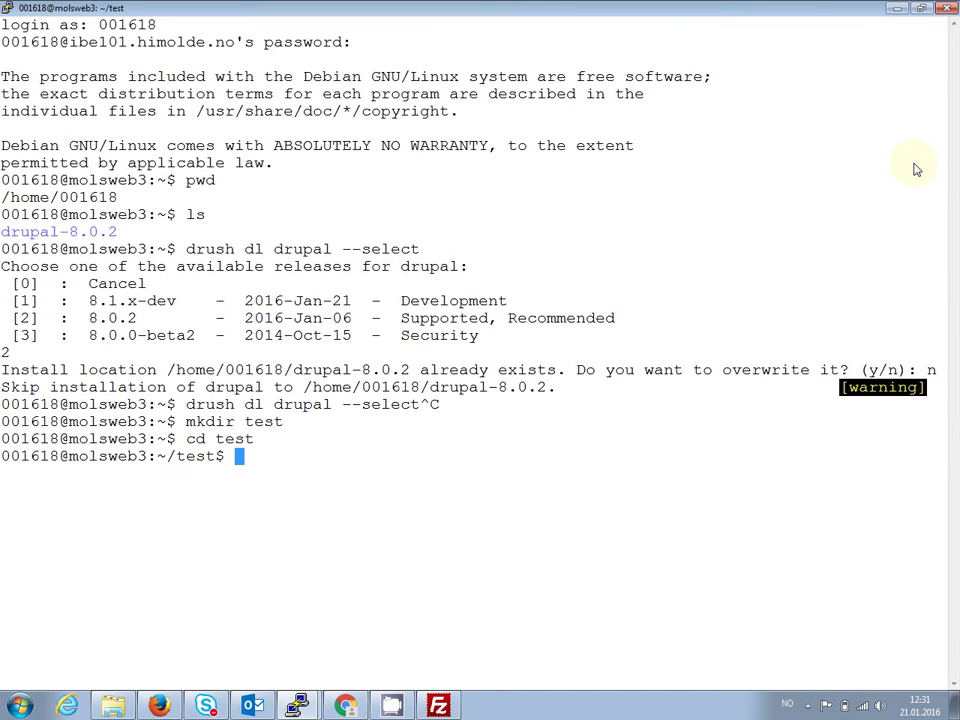
- Rerun the drush Drupal download inside test, choosing release 8.0.2 (option 2)
key(Up)
key(Up)
key(Up)
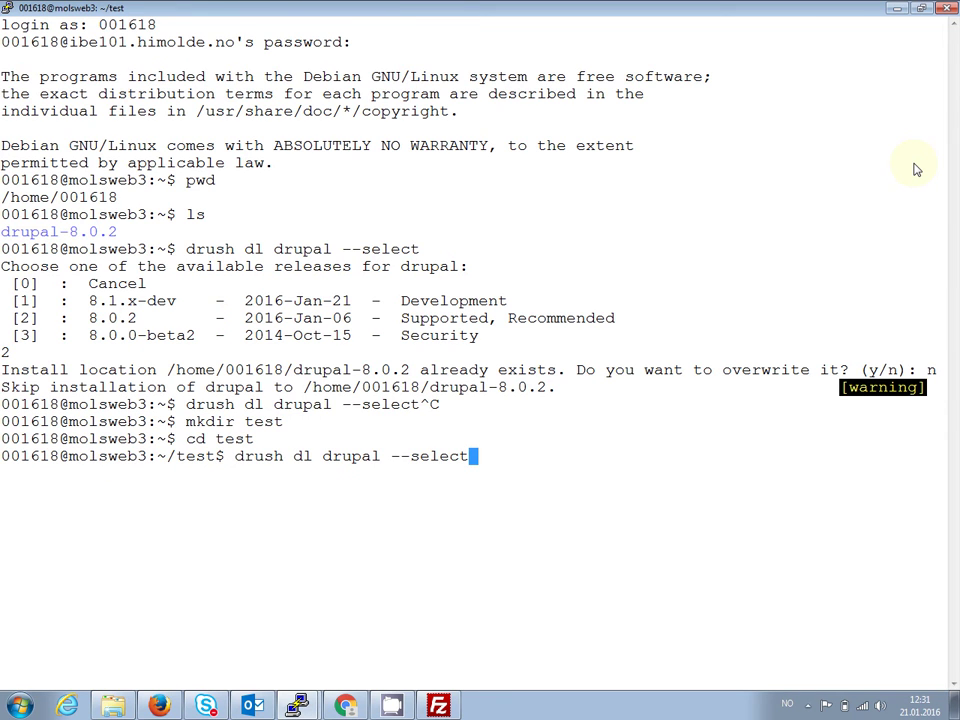
key(Return)
text(2)
key(Return)
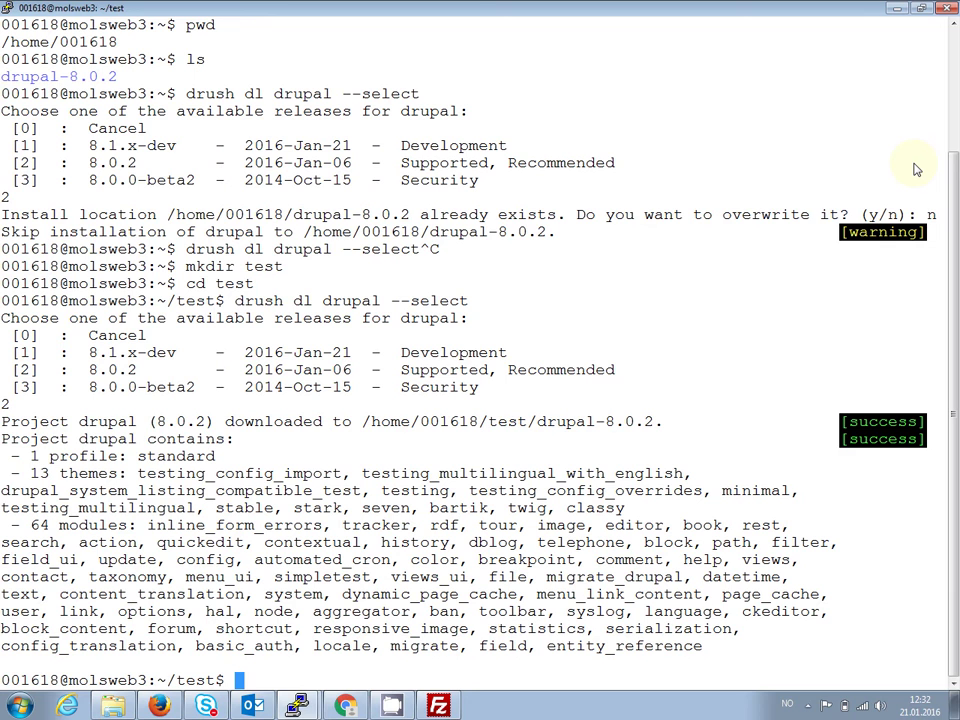
key(alt+Tab)
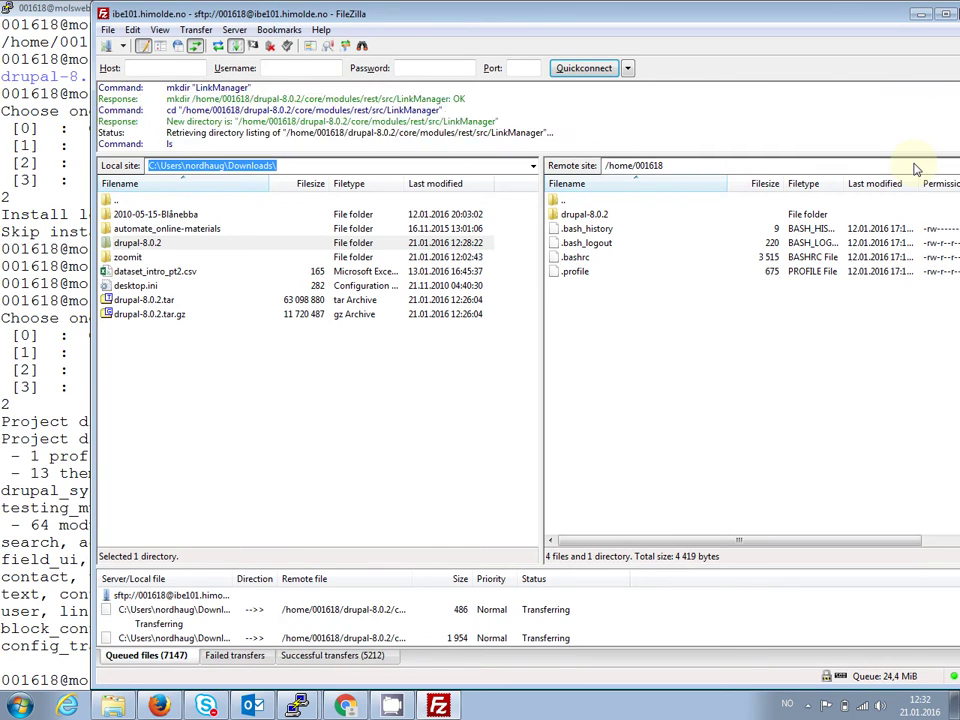
- List the test folder in PuTTY to confirm drupal-8.0.2 was downloaded
key(alt+Tab)
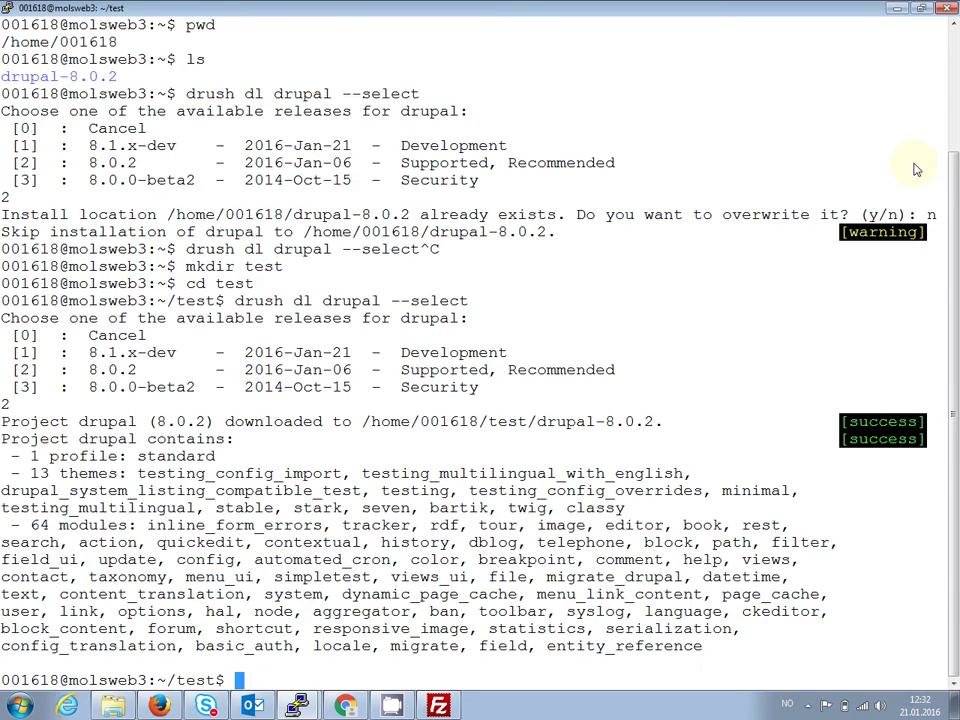
text(ls)
key(Return)
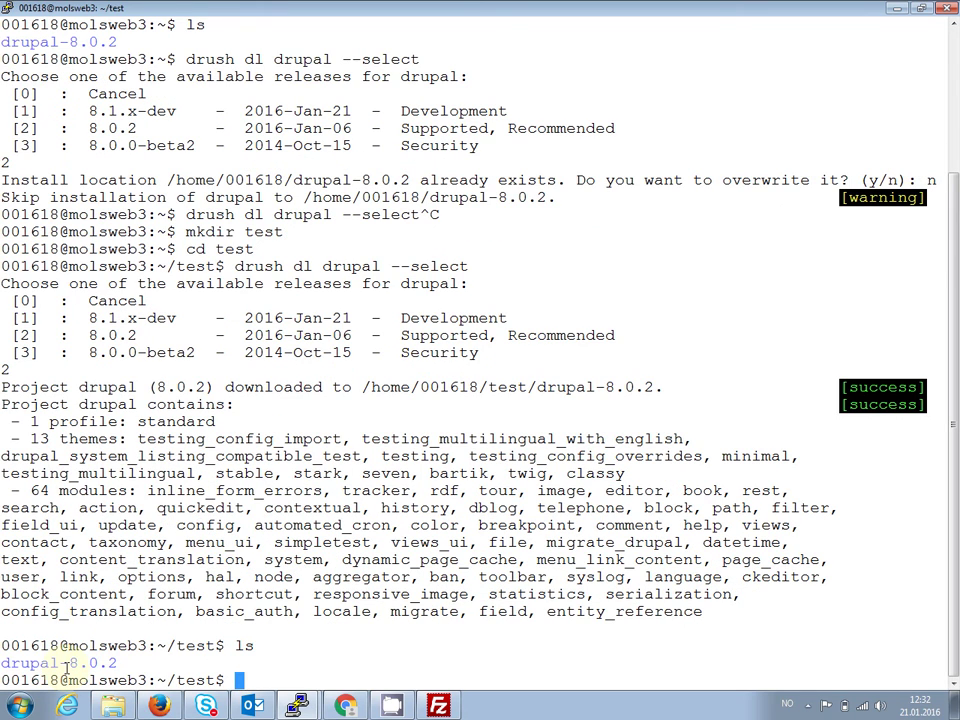
- Quit FileZilla, confirming Yes despite the unfinished transfers
key(alt+Tab)
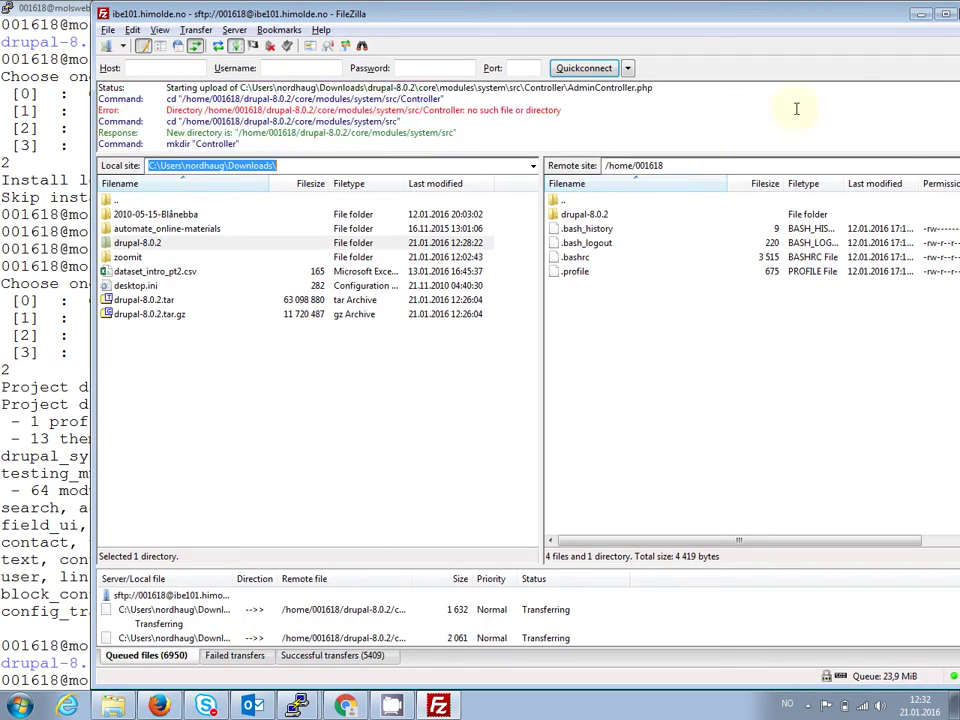
drag(881, 17, 797, 27)
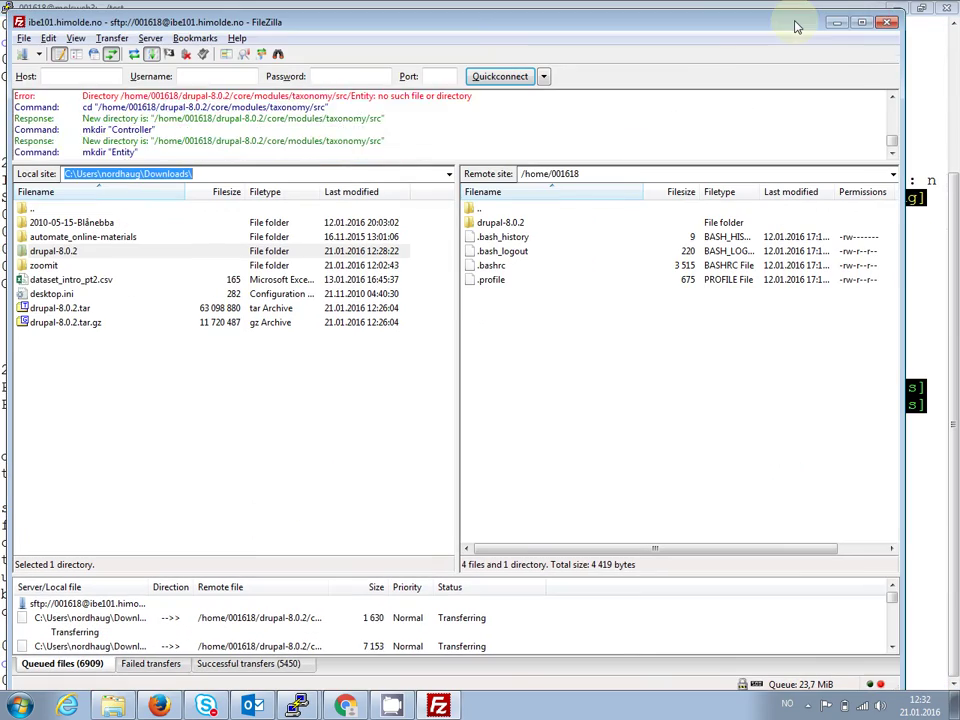
click(886, 21)
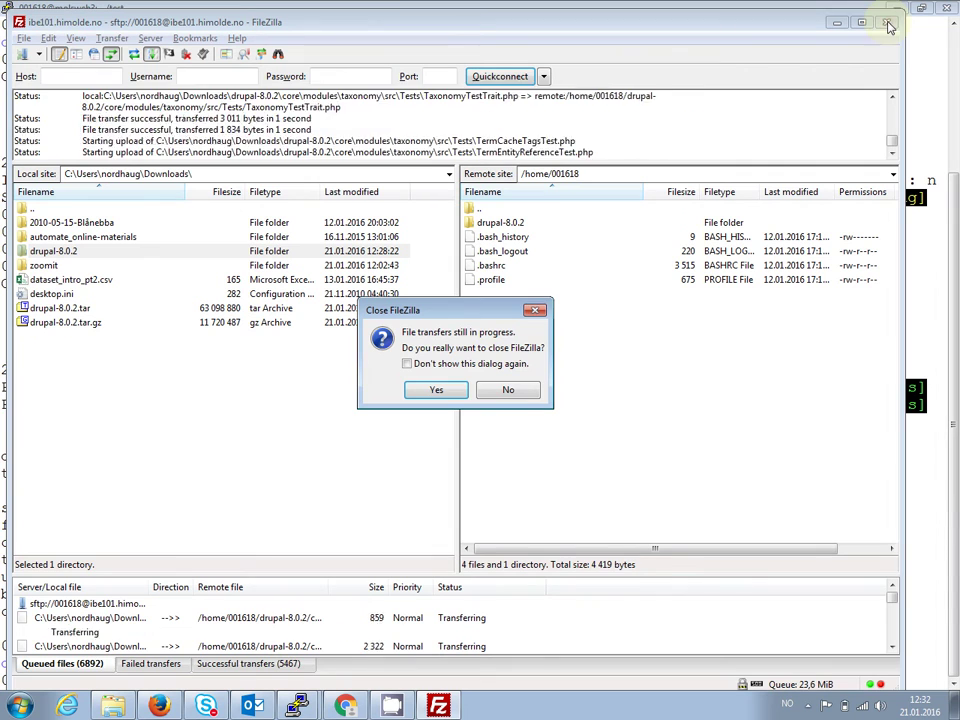
click(439, 391)
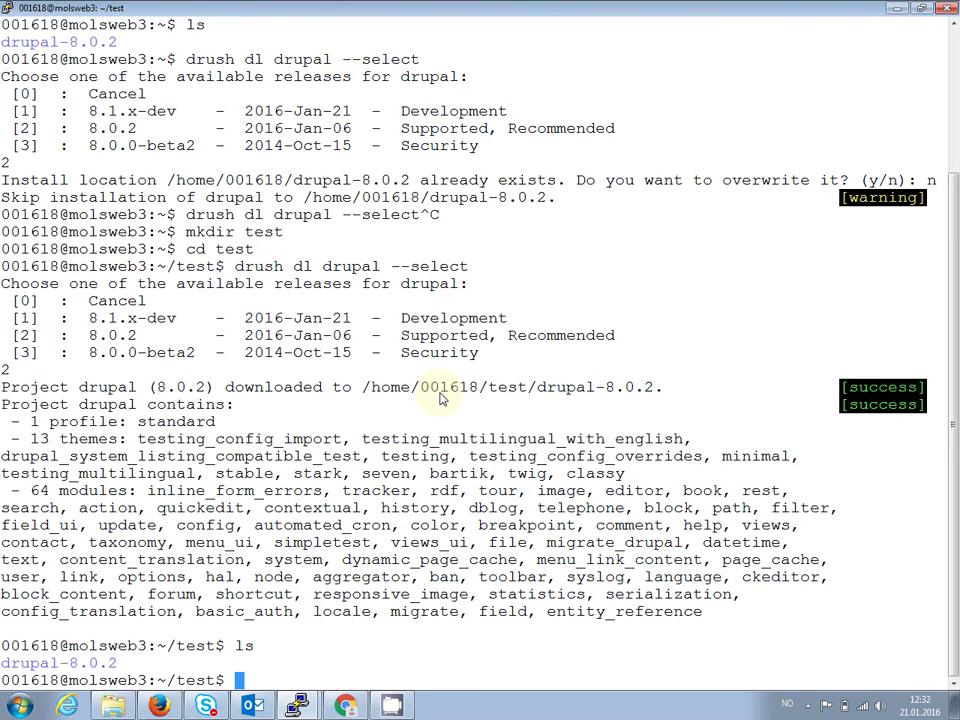
- Go up to the home directory and delete the old drupal-8.0.2 folder with rm -rf
text(cd ..)
key(Return)
text(rm )
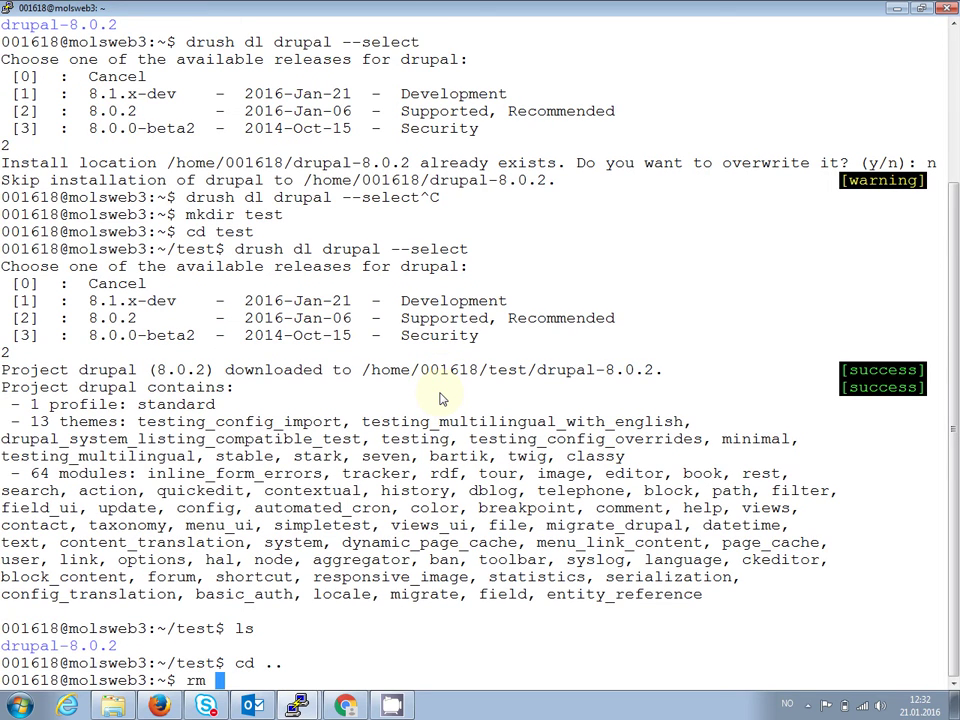
text(-rf dru)
key(Tab)
key(Return)
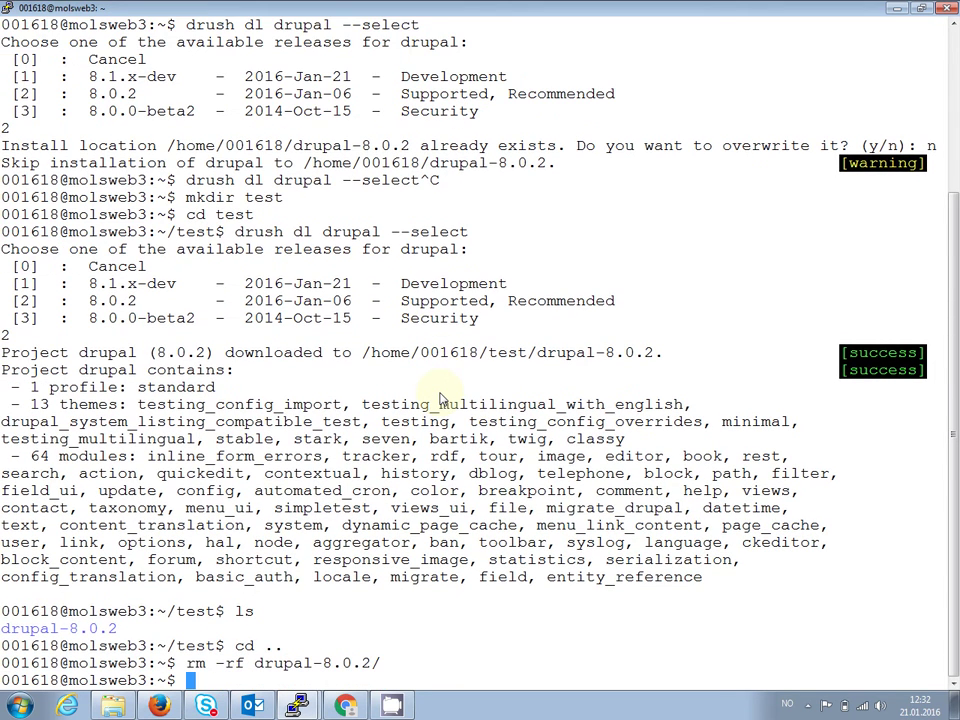
- Move test/drupal-8.0.2 into home, list the result, and exit the session
text(mv test)
key(Tab)
text(dr)
key(Tab)
text(.)
key(Return)
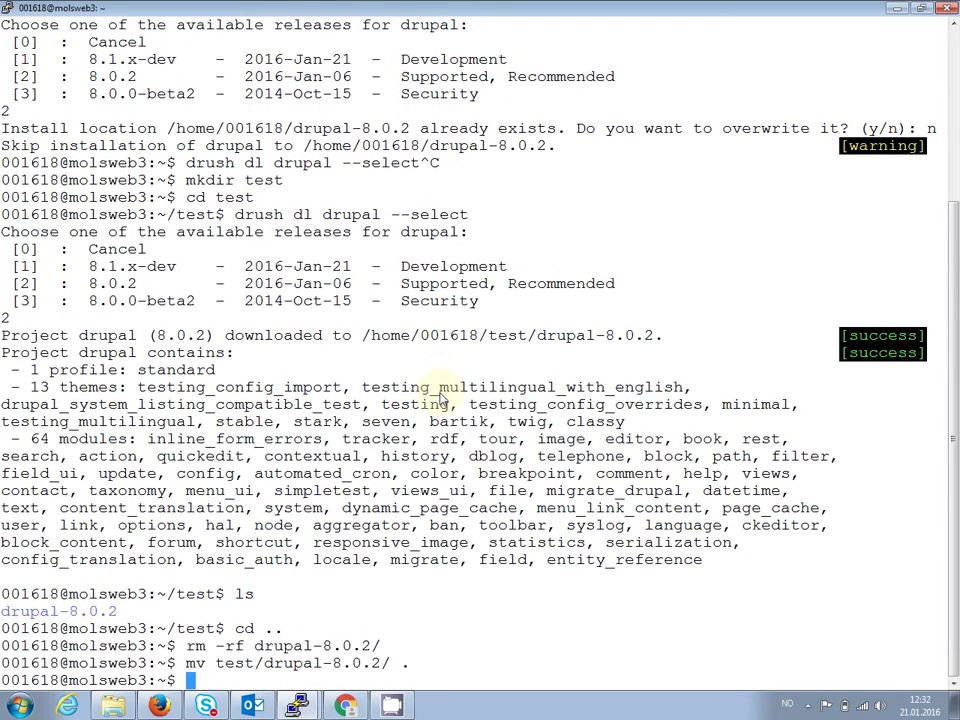
text(ls)
key(Return)
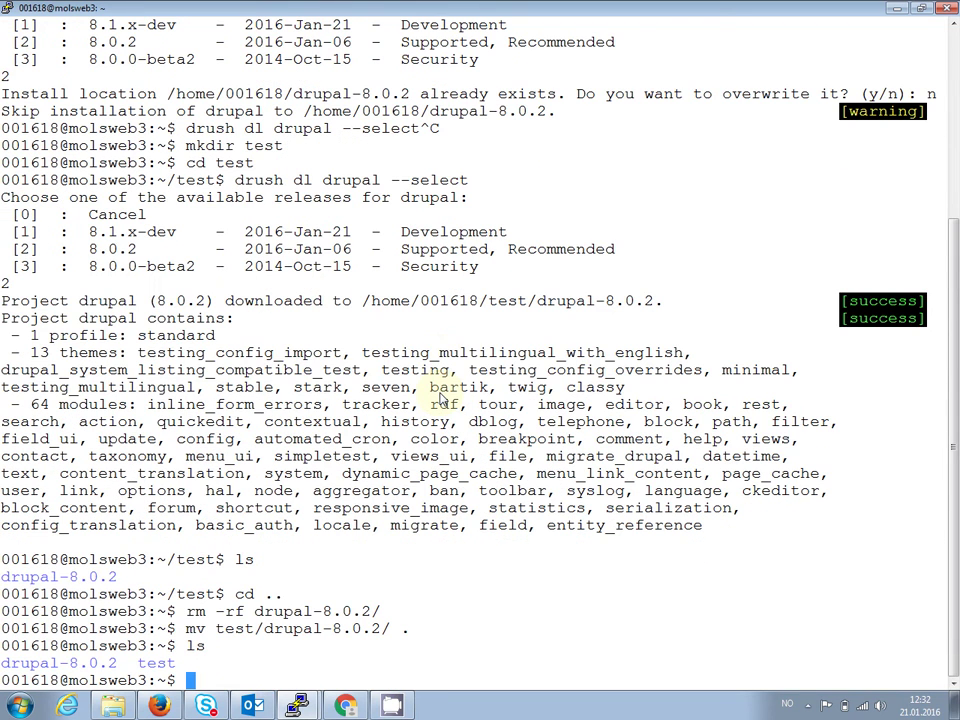
text(exit)
key(Return)
- Launch FileZilla and connect to the saved ibe101.himolde.no site with the account password
key(super)
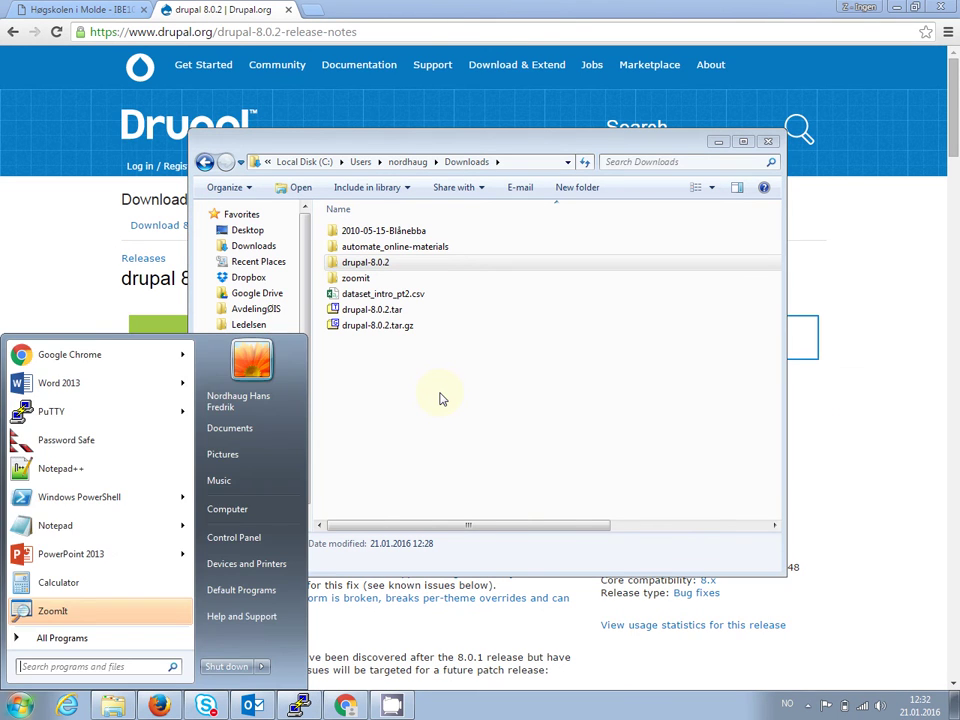
text(file)
key(Return)
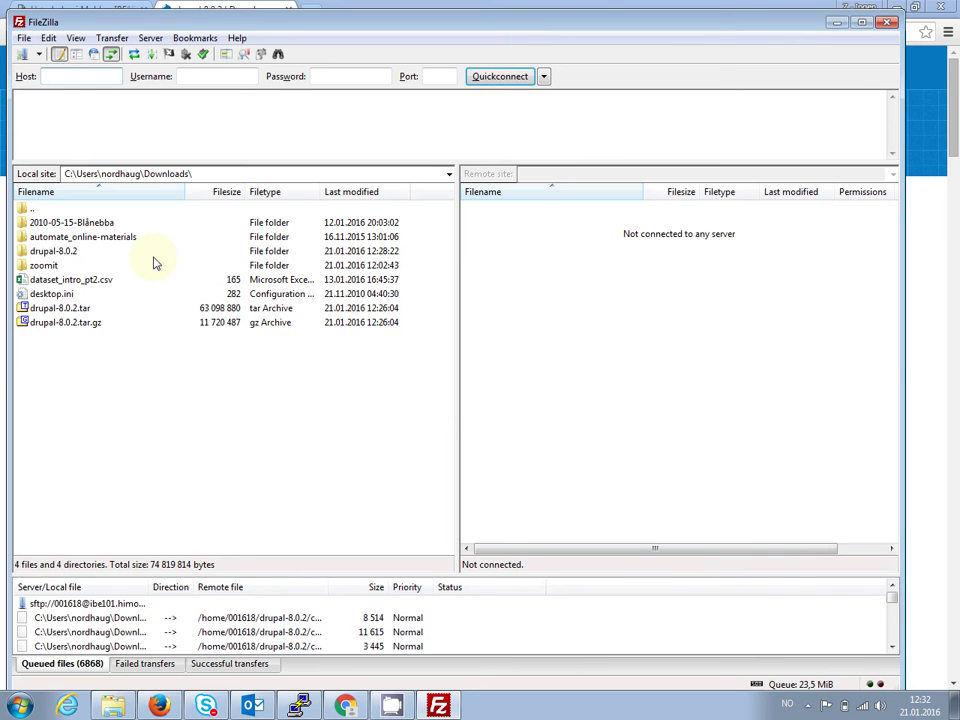
key(ctrl+s)
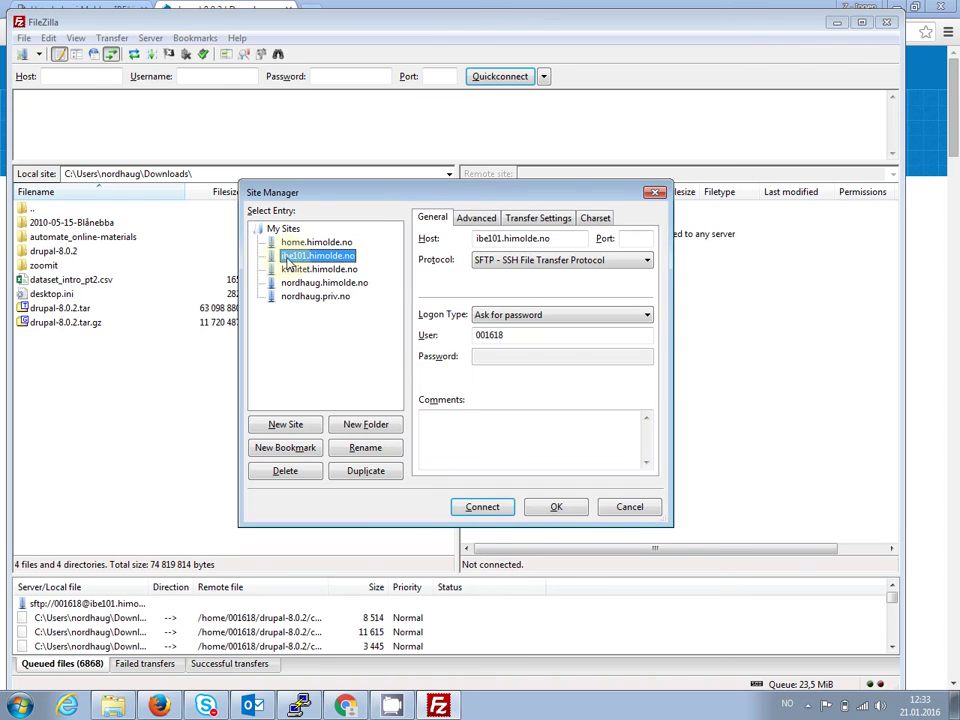
click(481, 505)
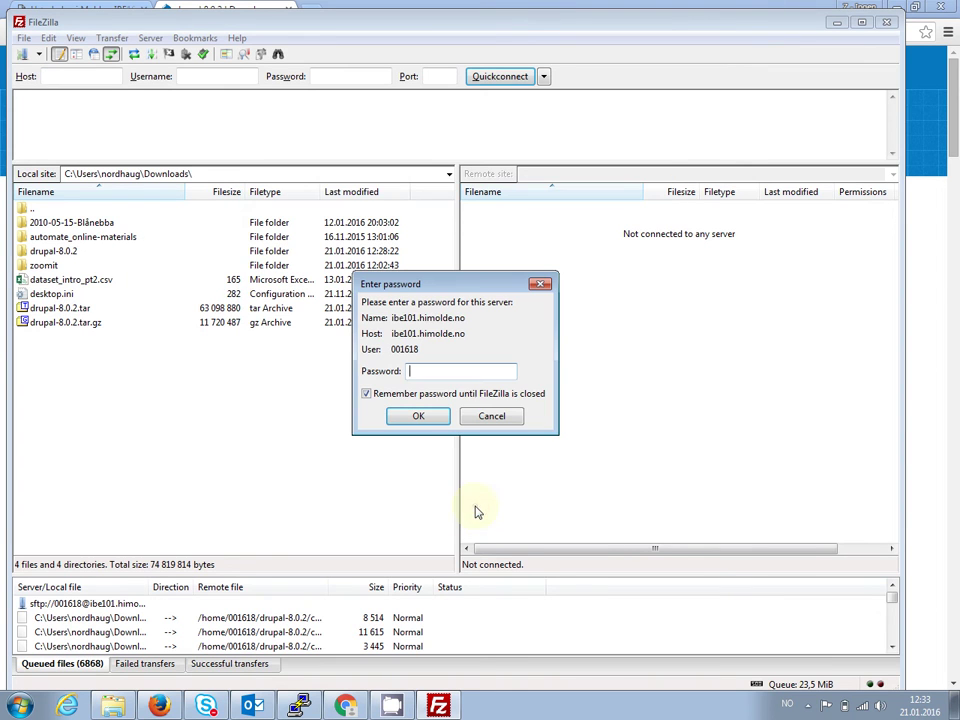
text(••••••••)
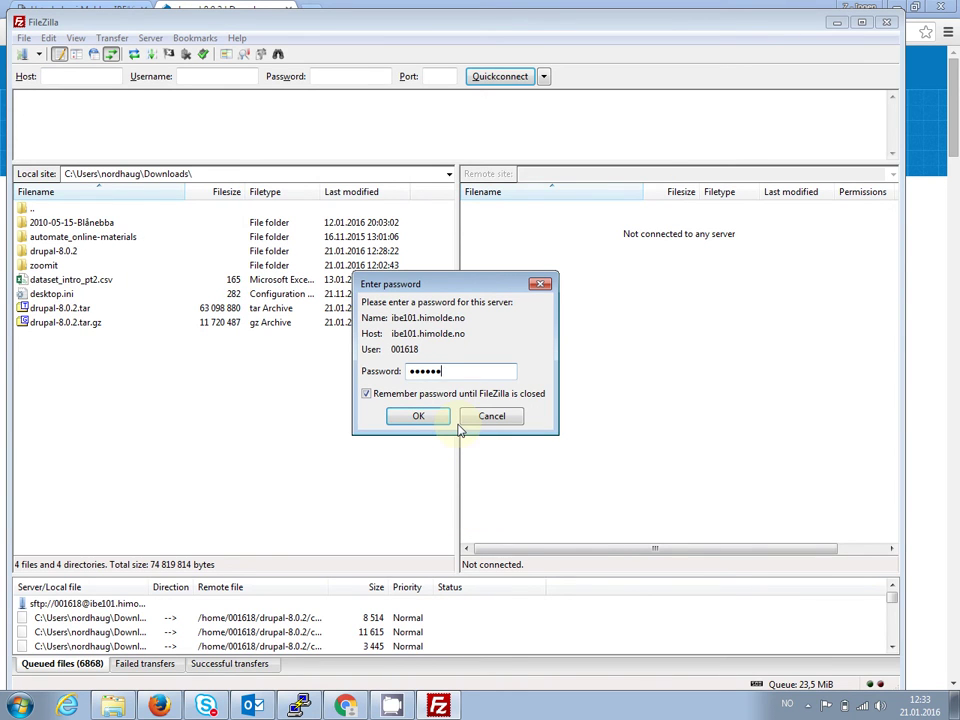
click(417, 416)
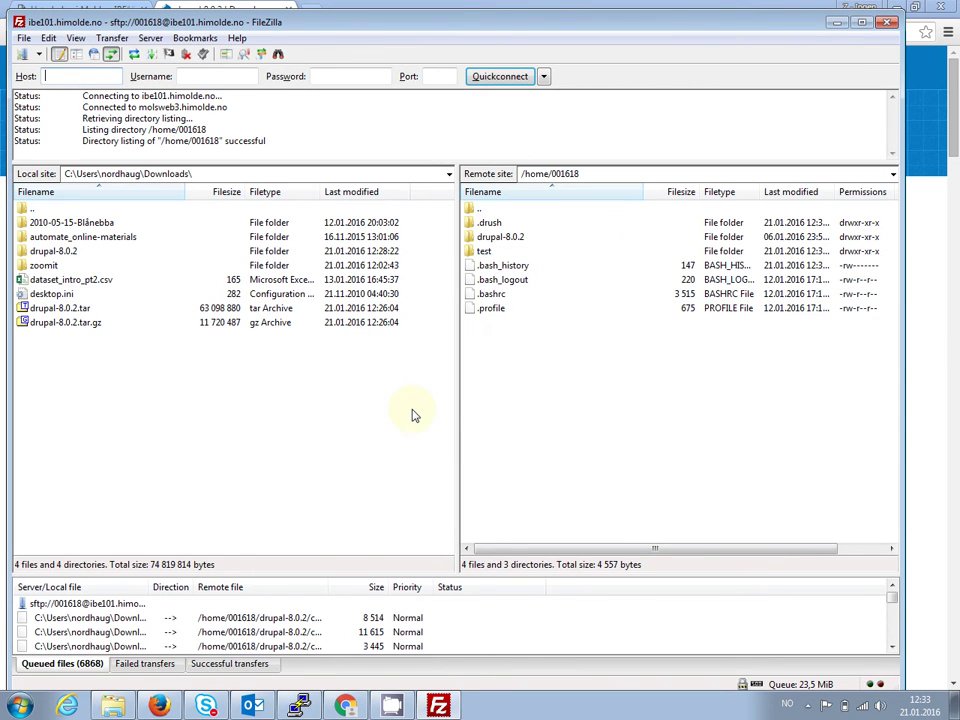
- Browse the remote drupal-8.0.2 folder, then trim the remote path back to home
double_click(507, 239)
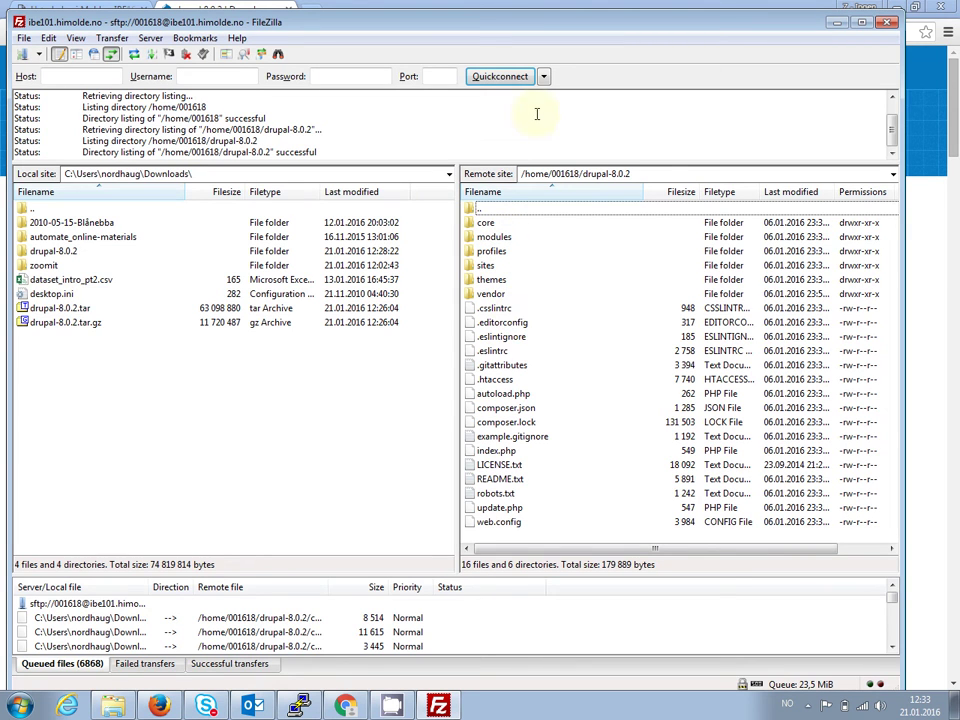
click(653, 176)
click(653, 180)
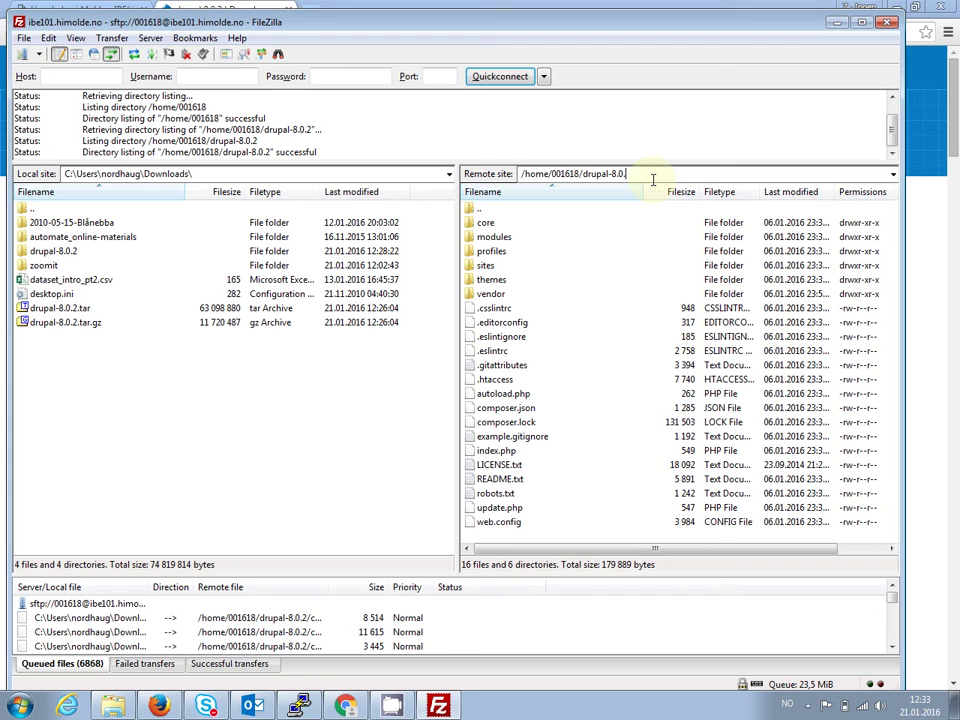
key(BackSpace)
key(BackSpace)
key(BackSpace)
key(BackSpace)
key(BackSpace)
key(BackSpace)
key(BackSpace)
key(BackSpace)
key(BackSpace)
key(BackSpace)
key(BackSpace)
key(BackSpace)
key(BackSpace)
key(Return)
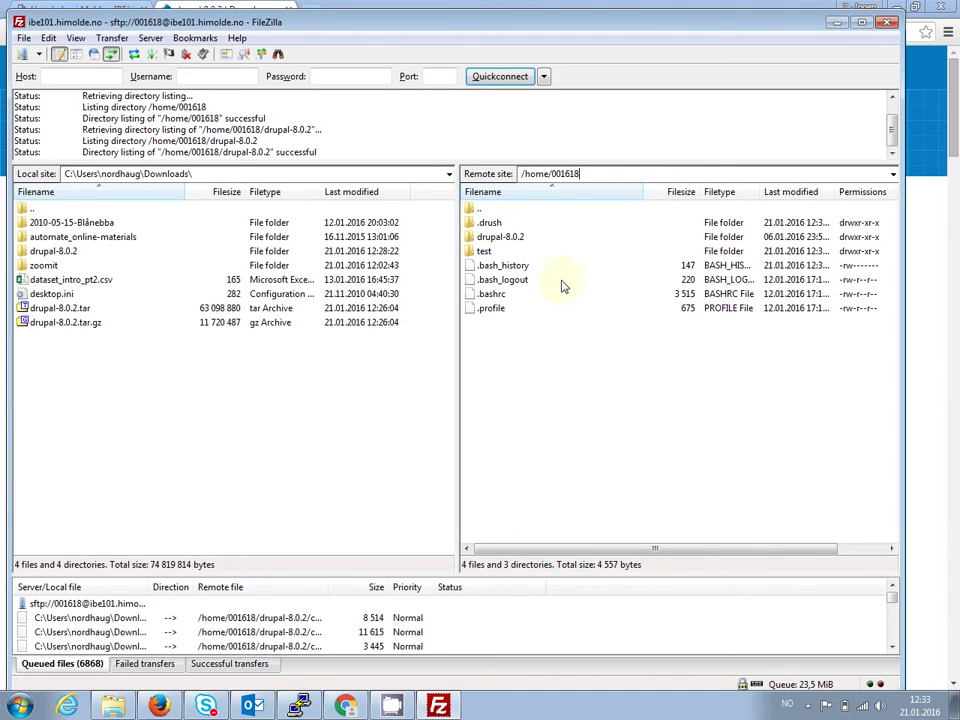
key(alt+Tab)
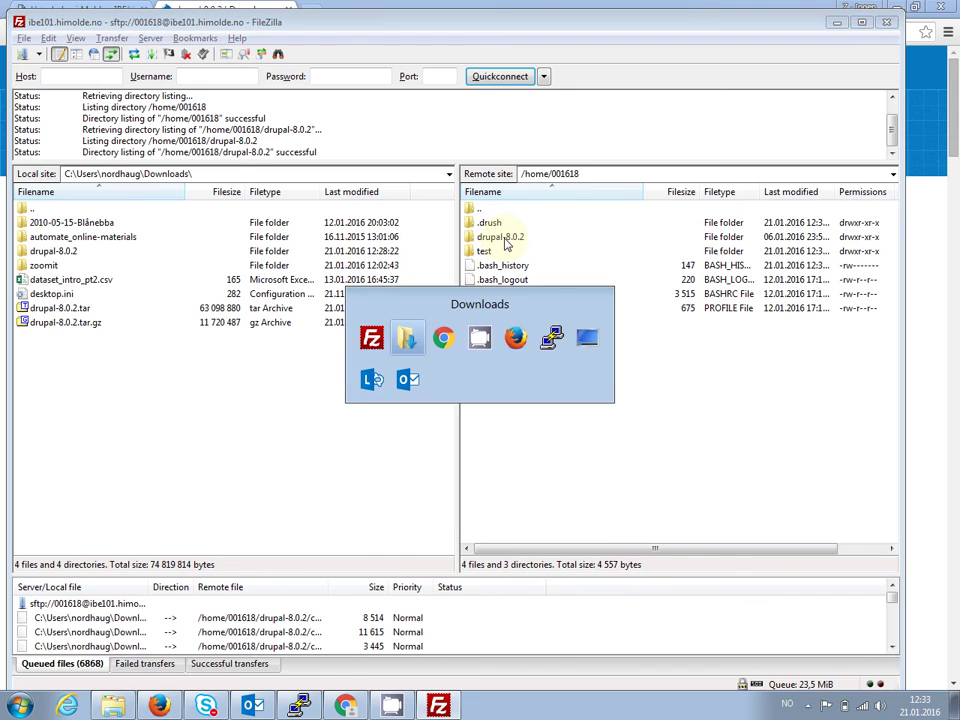
key(alt+Tab)
- Load ibe101.himolde.no/~ followed by the user's ID in Chrome, getting 403 Forbidden
click(256, 28)
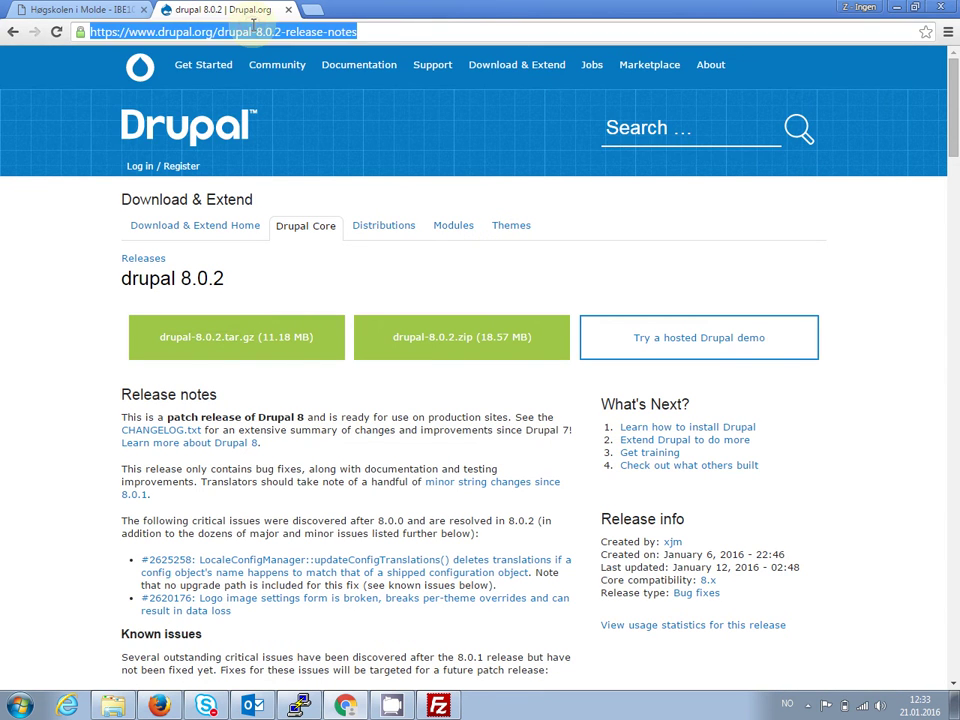
text(ibe101.)
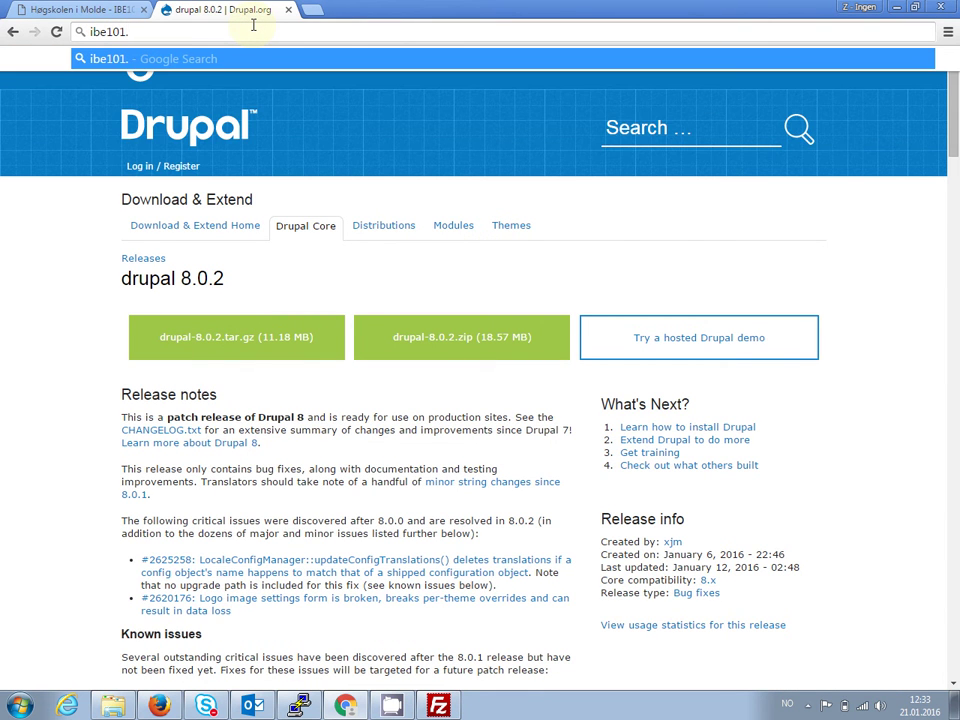
text(himolde)
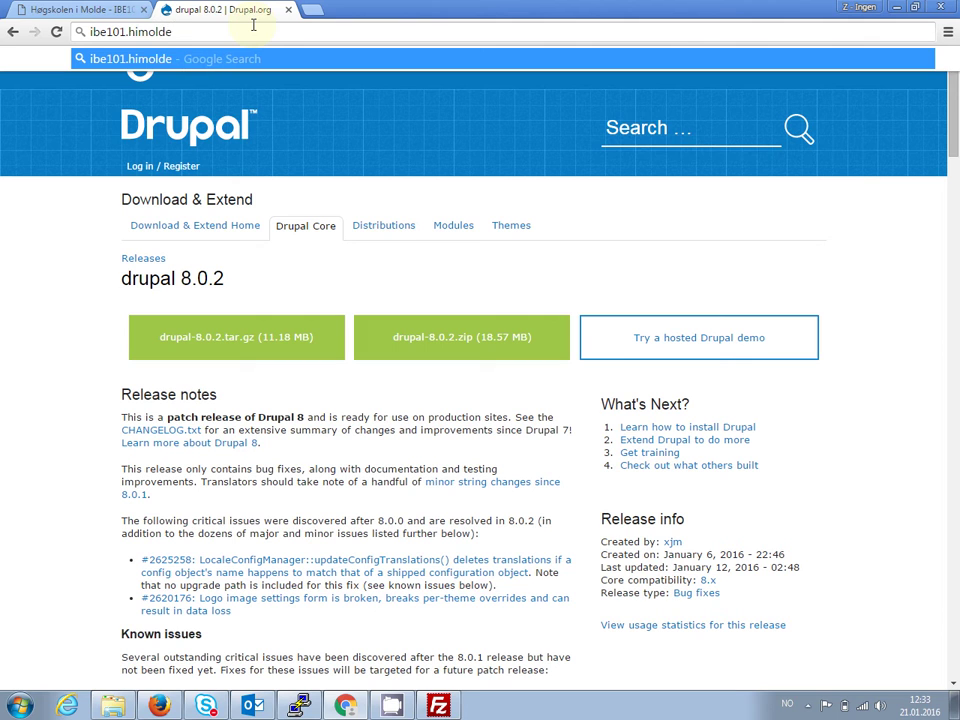
text(.no/)
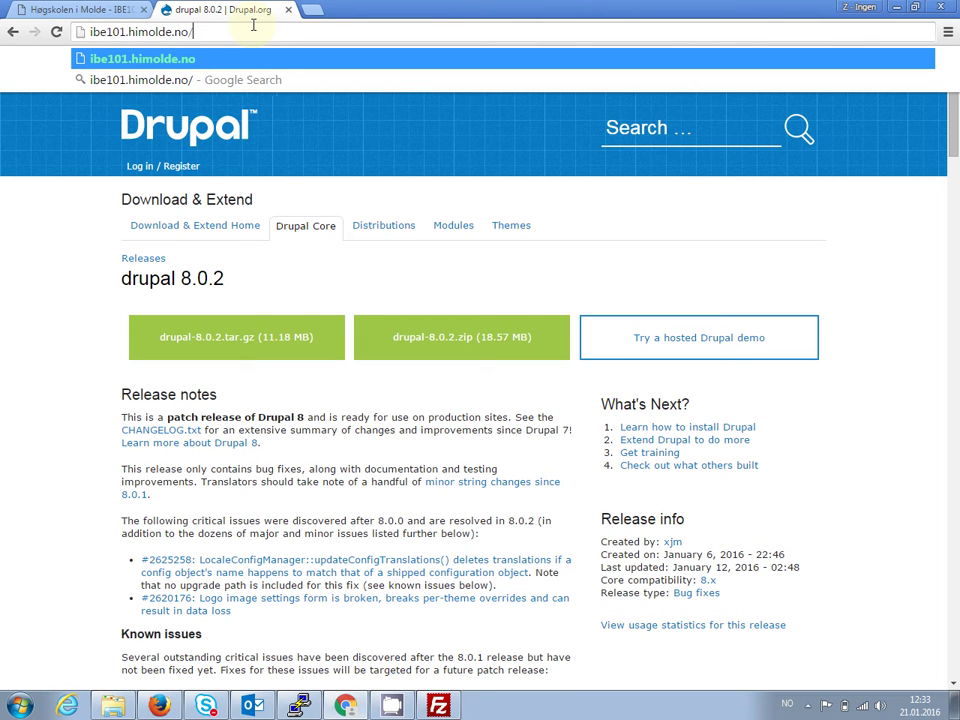
text(~001618)
key(Return)
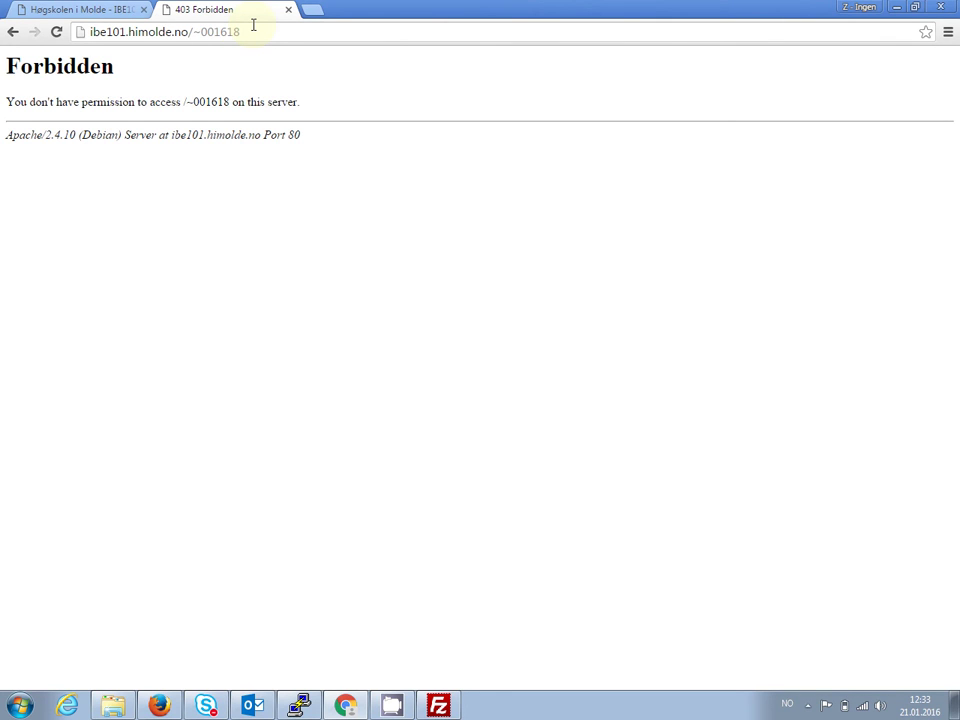
key(alt+Tab)
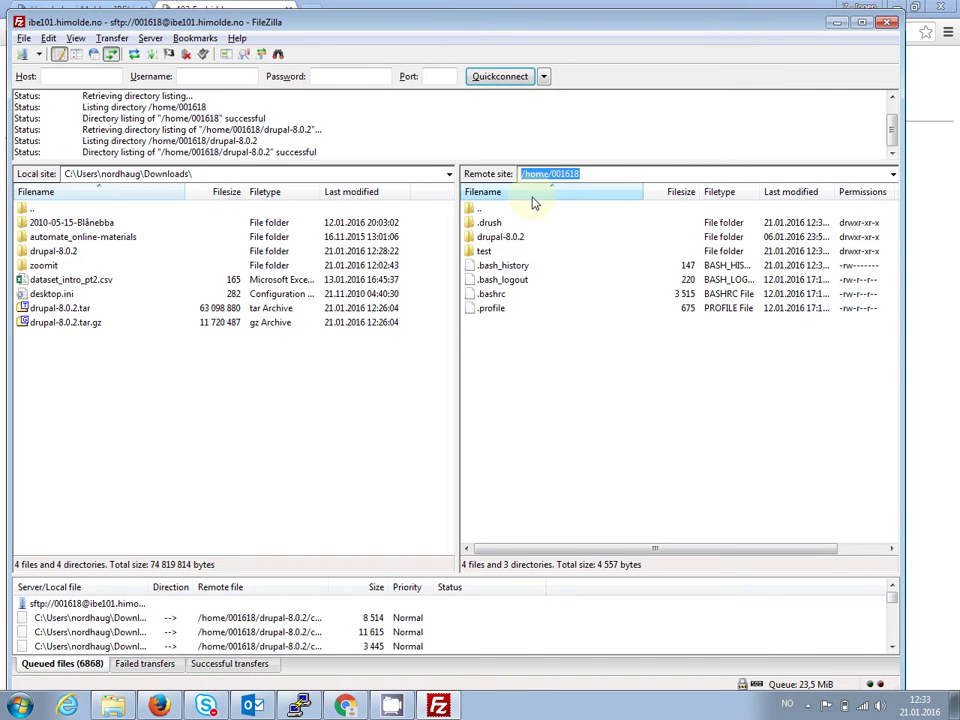
- Rename the server's drupal-8.0.2 folder to www and open it to view the Drupal files
click(512, 240)
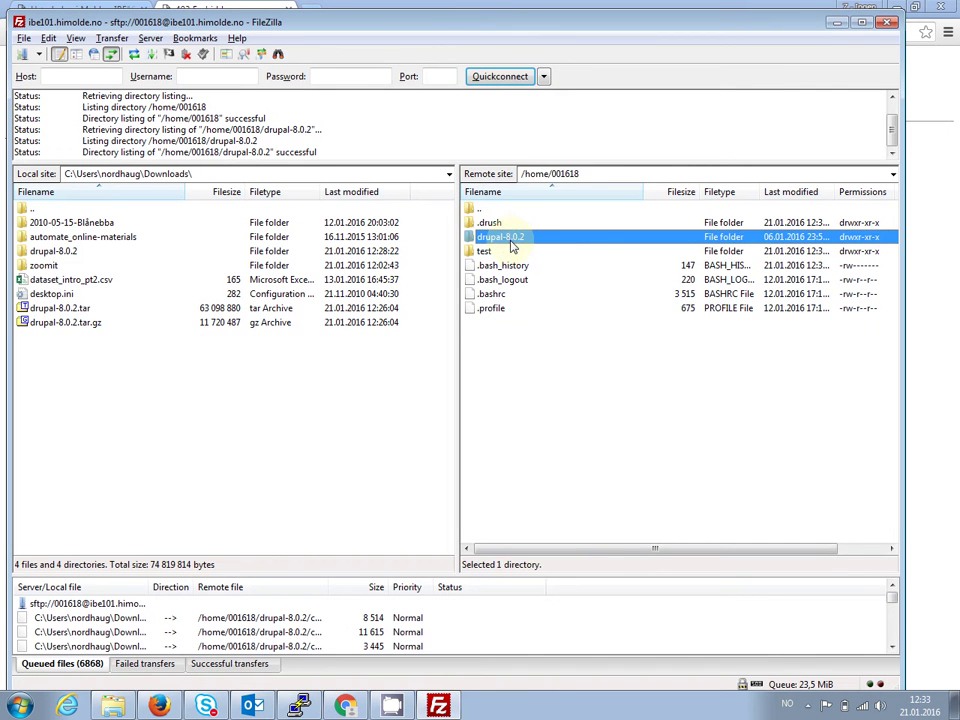
right_click(512, 242)
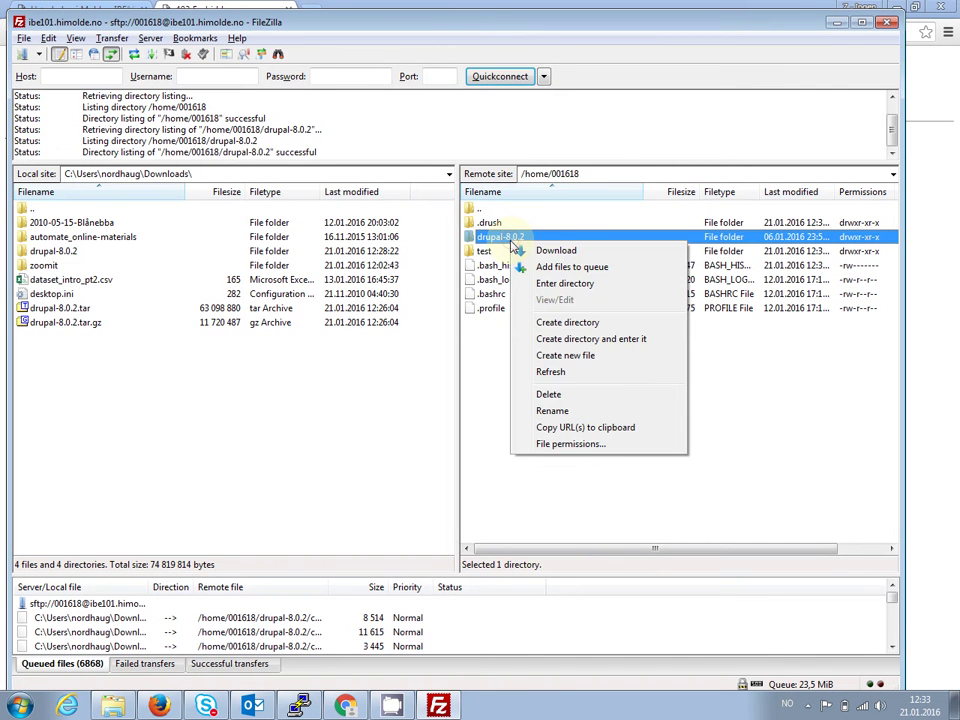
click(567, 411)
text(ww)
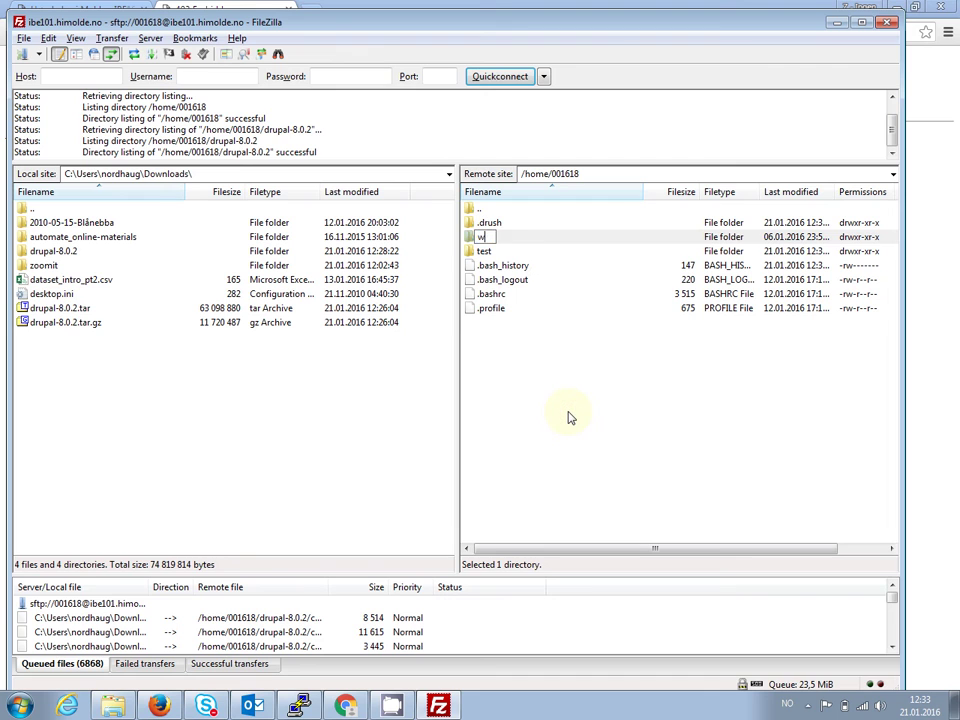
text(w)
key(Return)
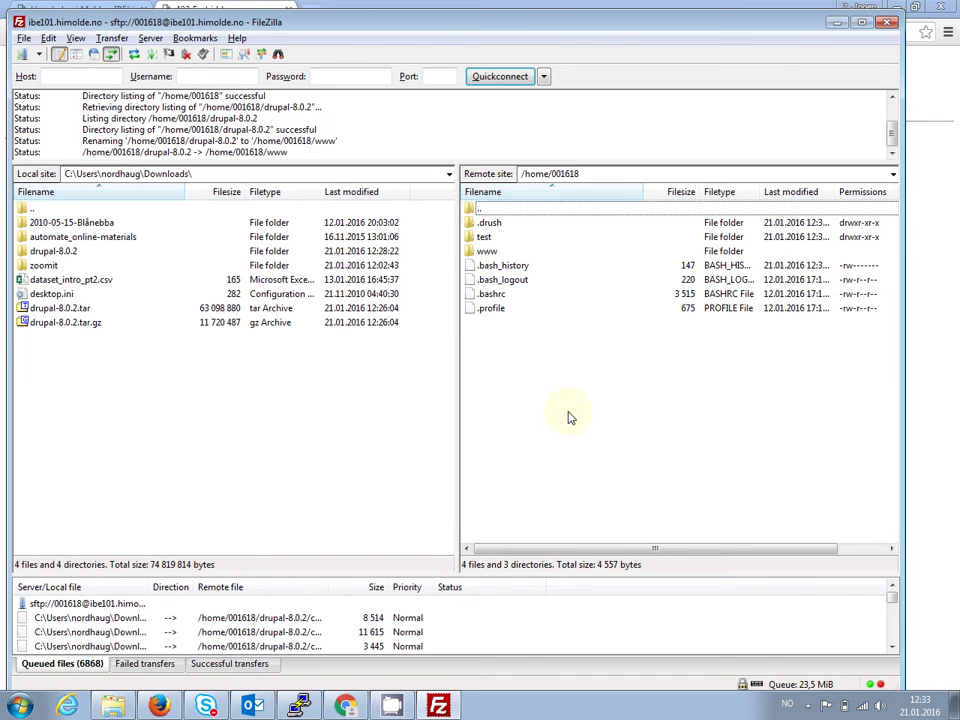
double_click(493, 254)
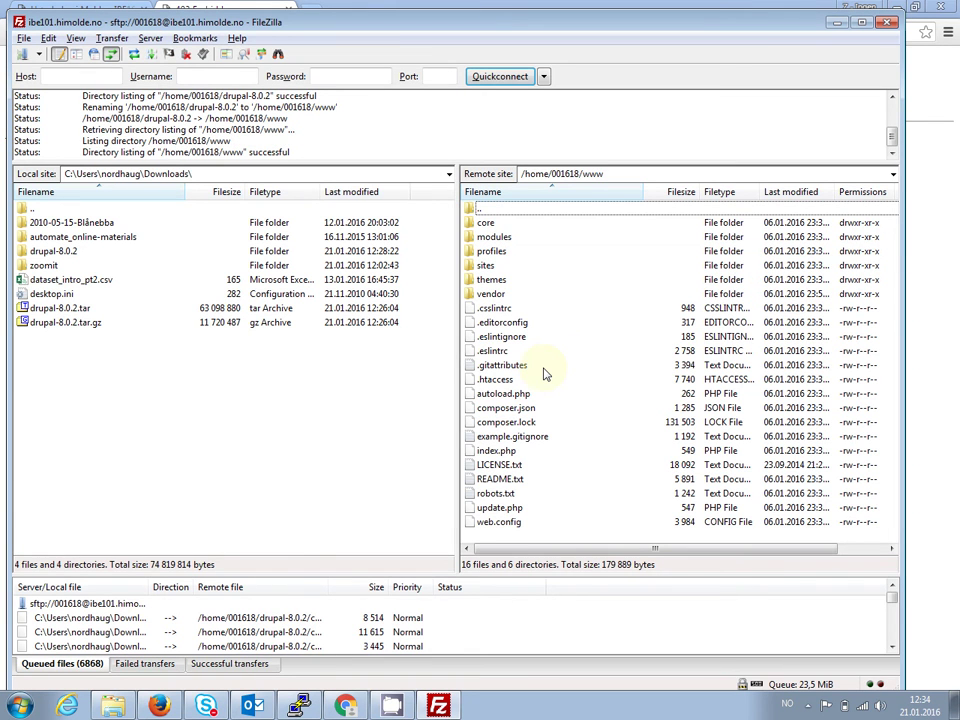
key(alt+Tab)
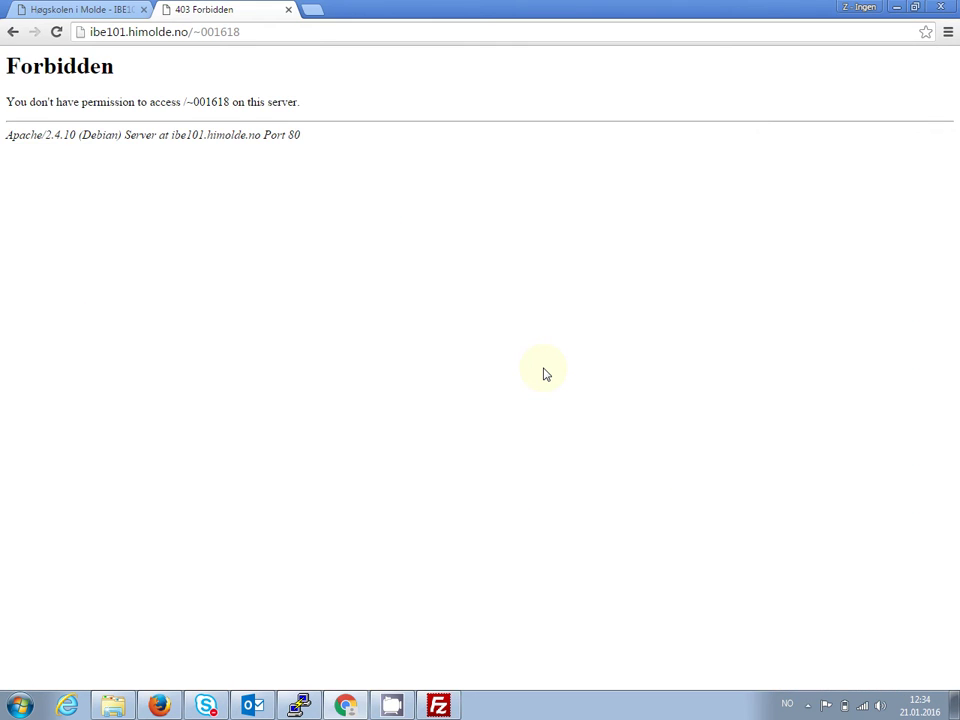
- Reload the personal site to reach the installer's Choose language step, leaving English unchanged
key(ctrl+l)
key(Return)
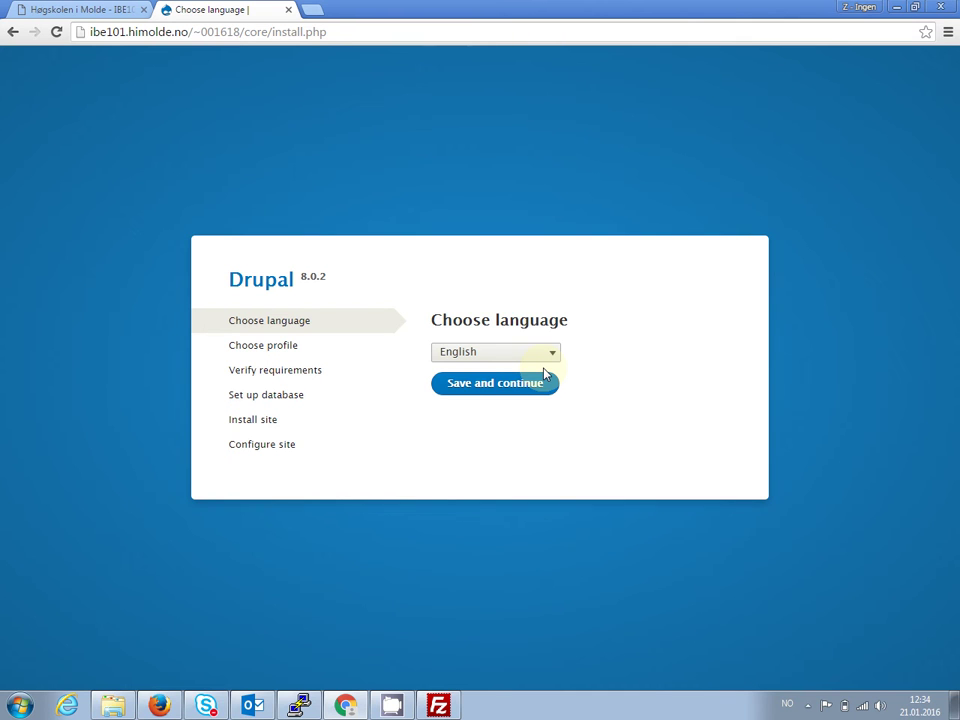
click(556, 354)
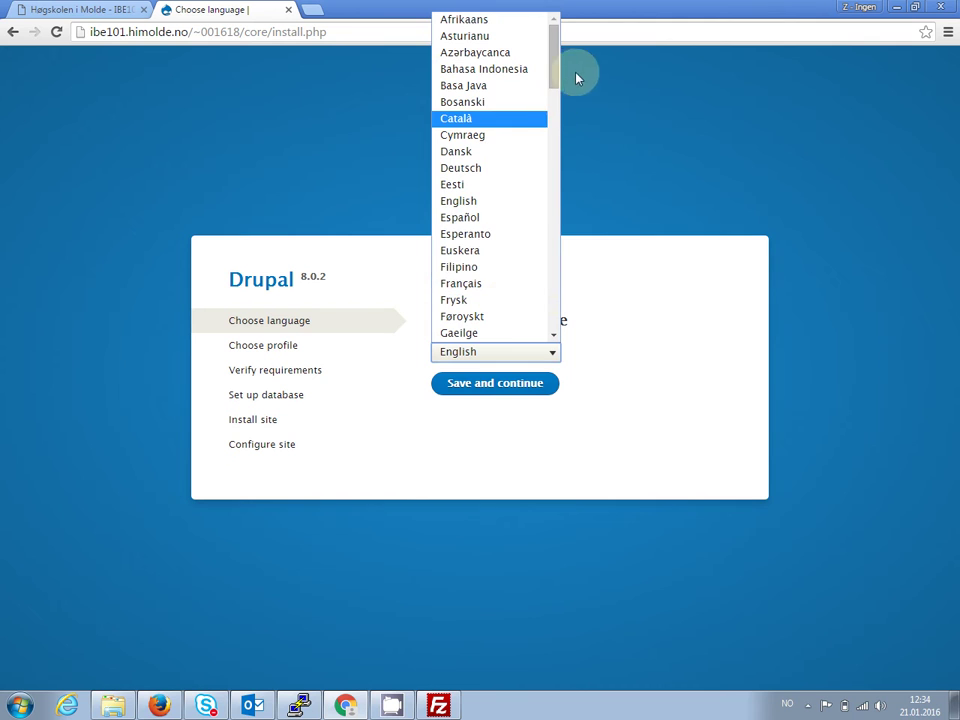
click(607, 136)
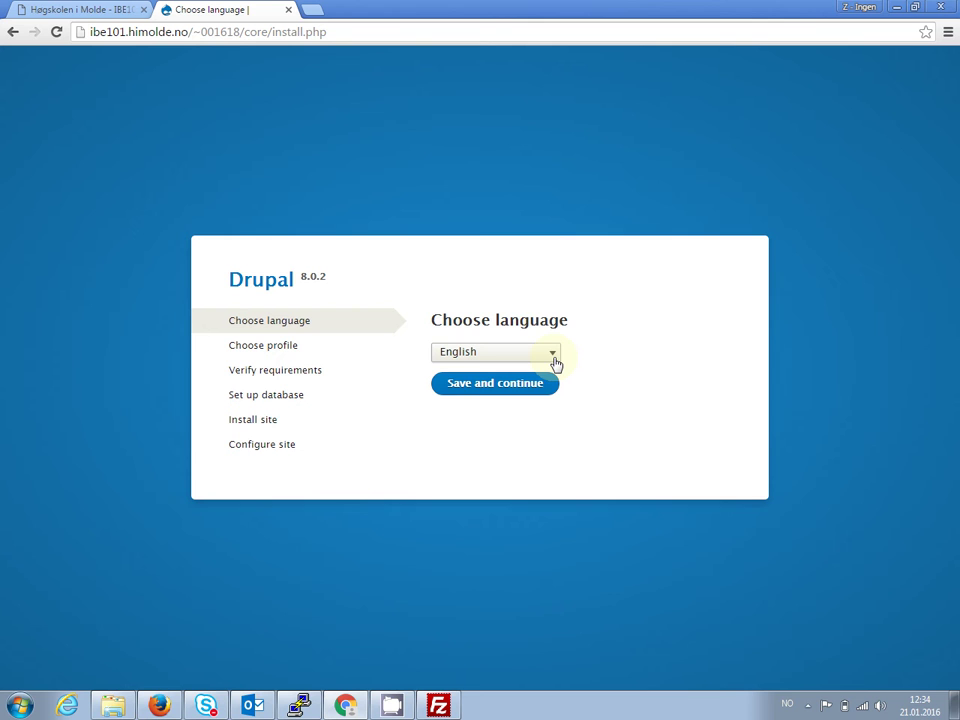
- Add Norwegian Bokmål - norsk bokmål in Chrome's language settings
click(948, 33)
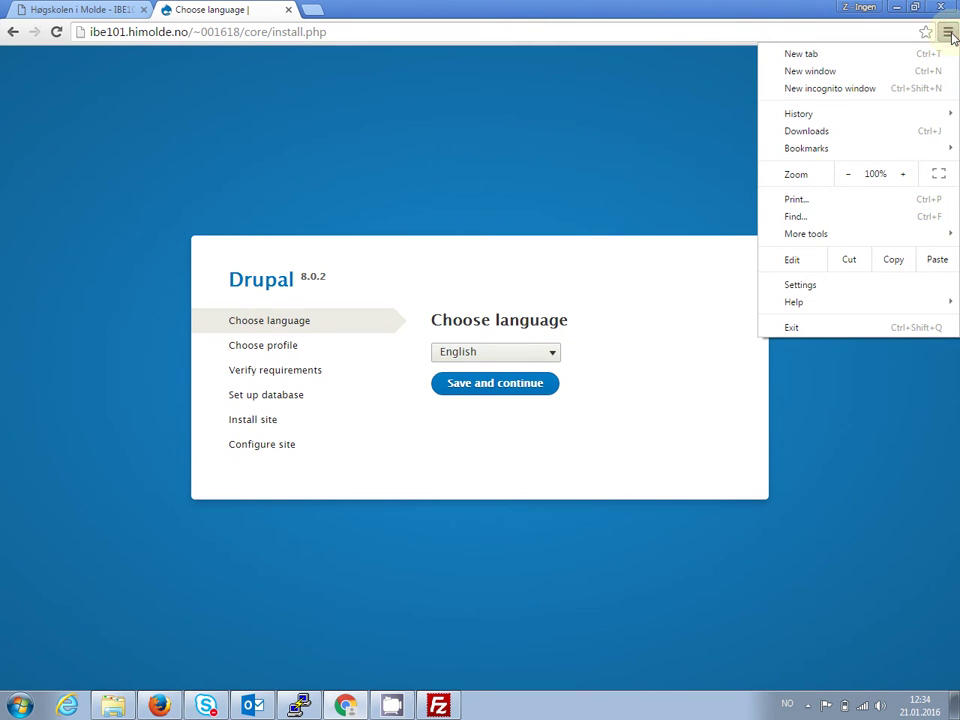
click(818, 288)
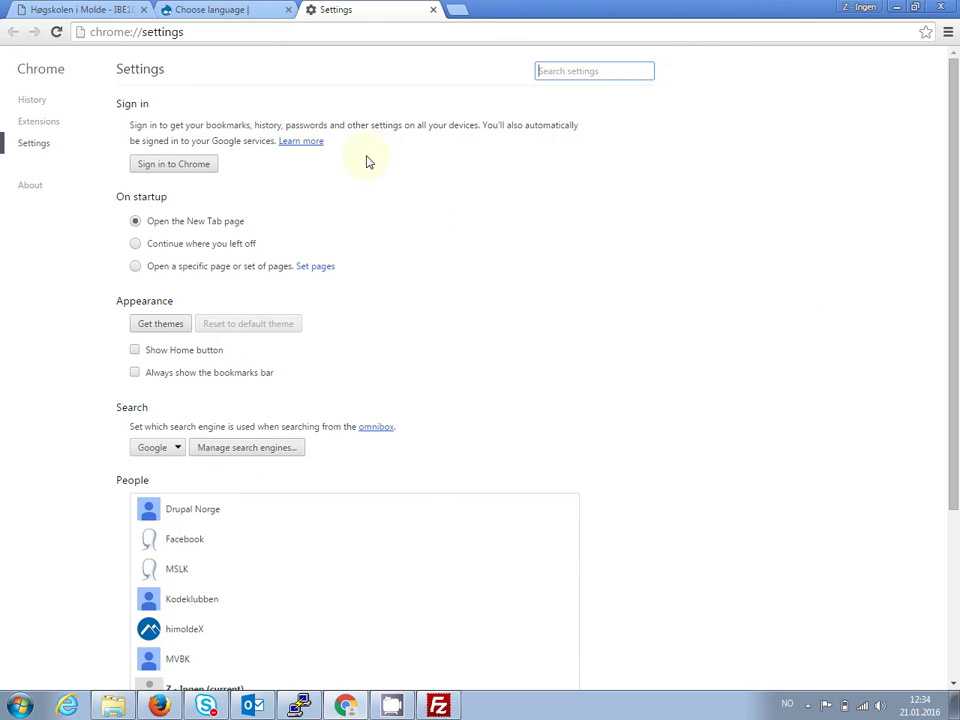
text(lang)
click(195, 158)
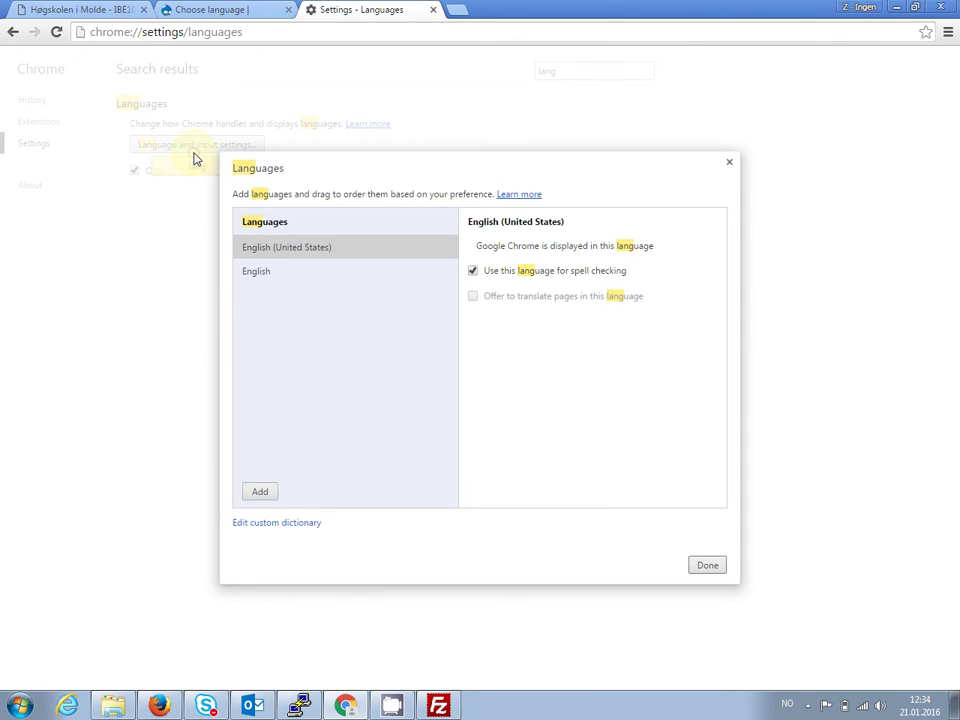
click(262, 492)
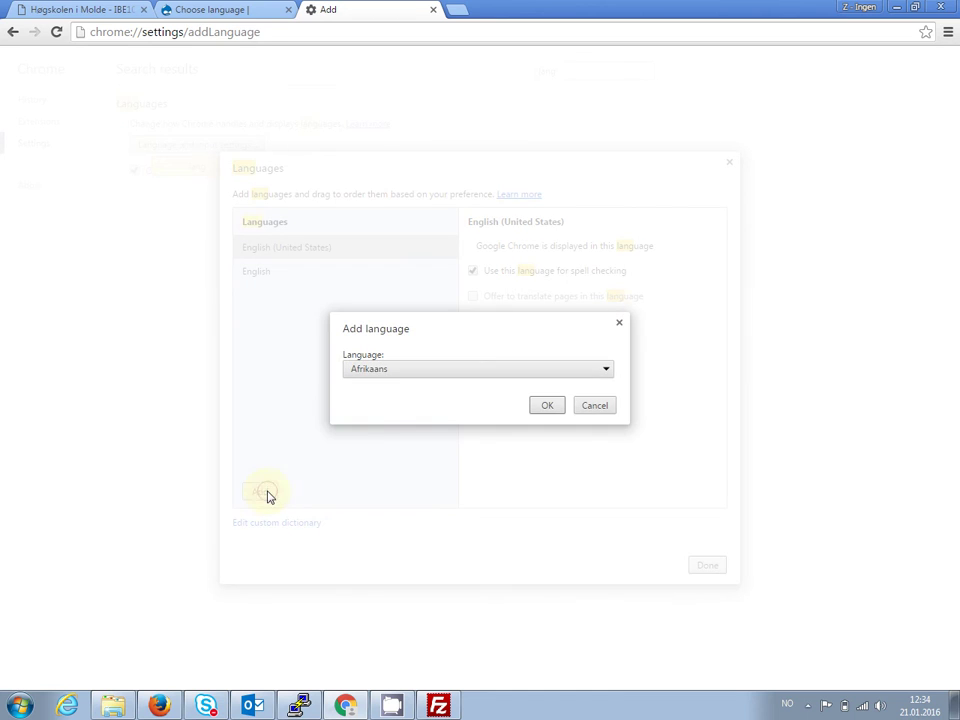
click(424, 374)
text(norsk)
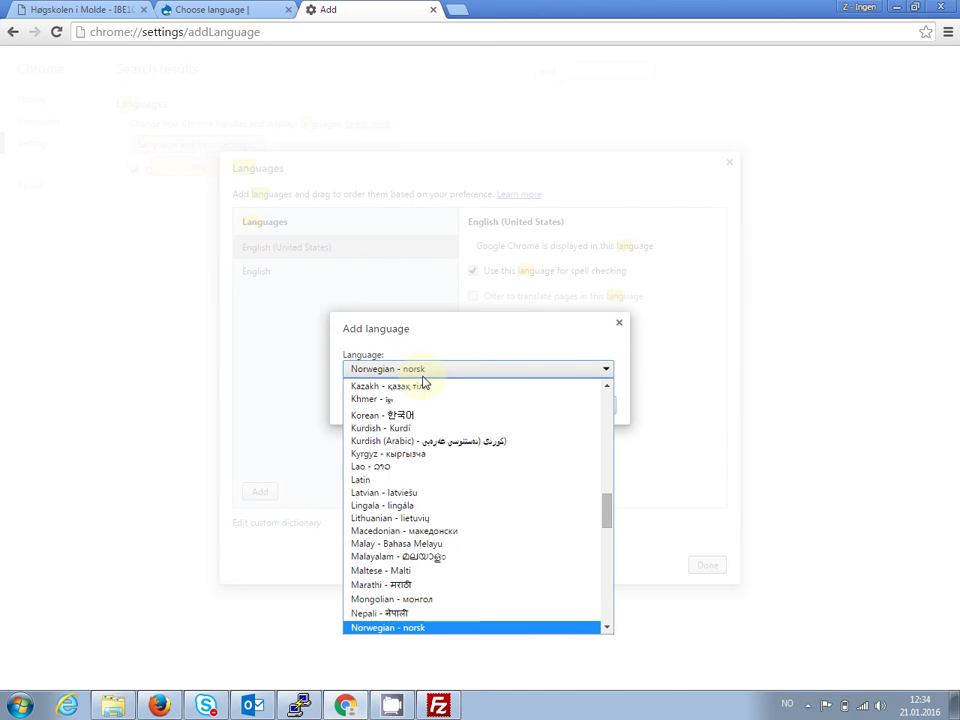
click(607, 628)
click(608, 629)
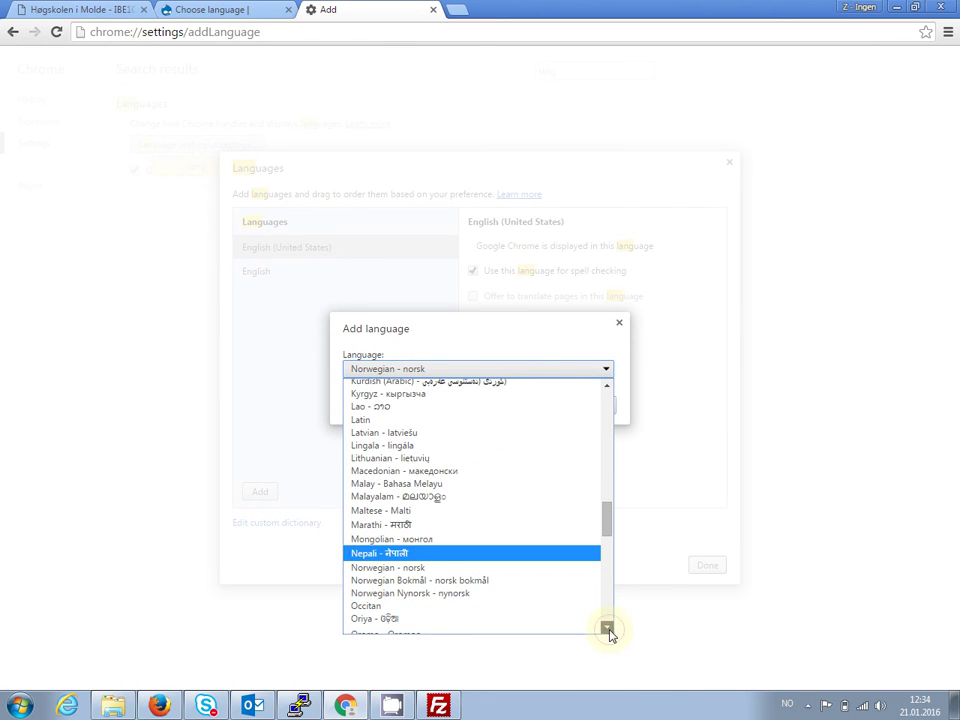
click(508, 581)
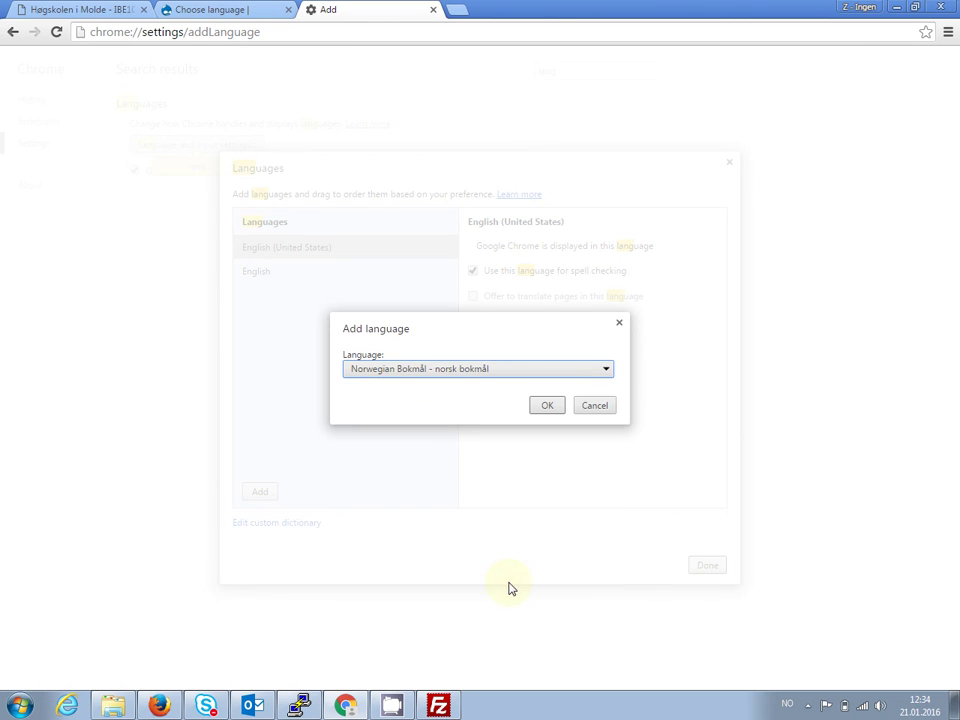
click(549, 405)
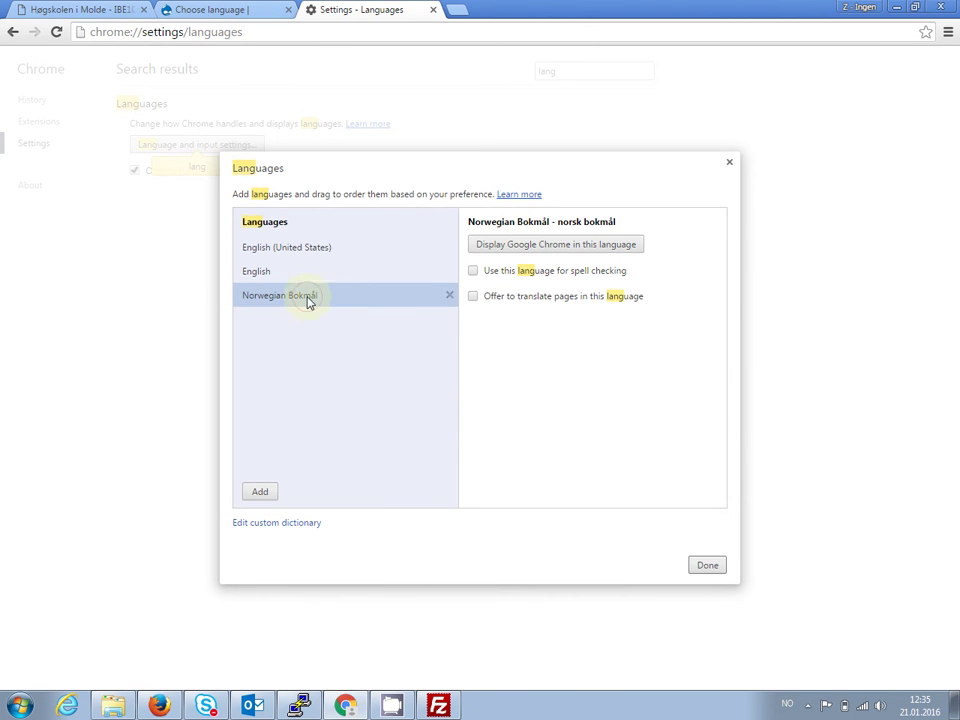
- Drag Norwegian Bokmål to the top of the preferred languages and close Settings
drag(306, 298, 305, 245)
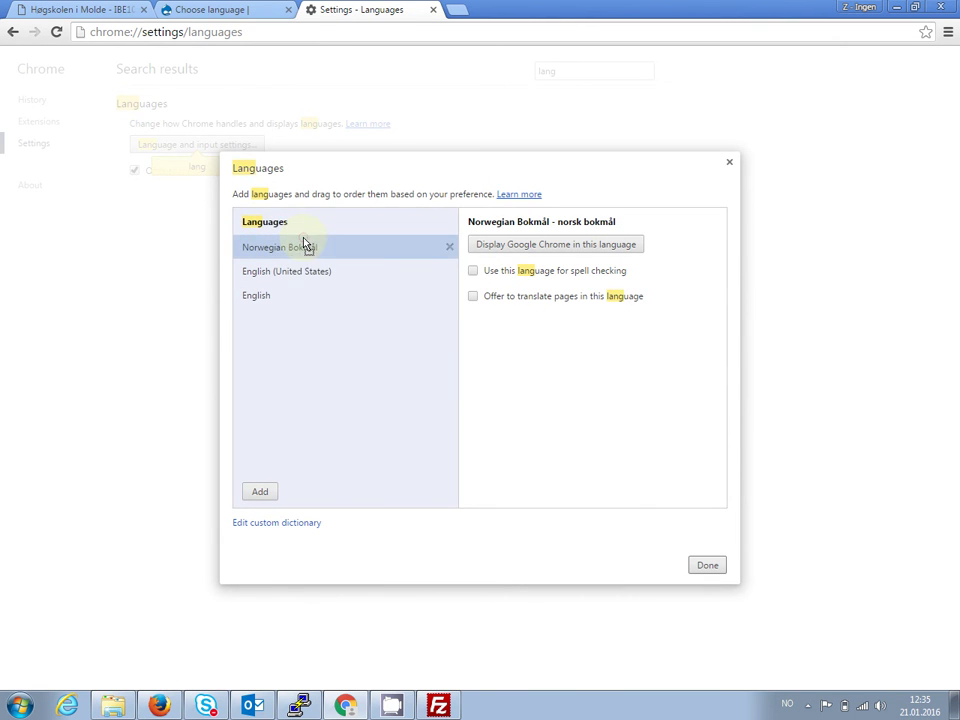
click(707, 564)
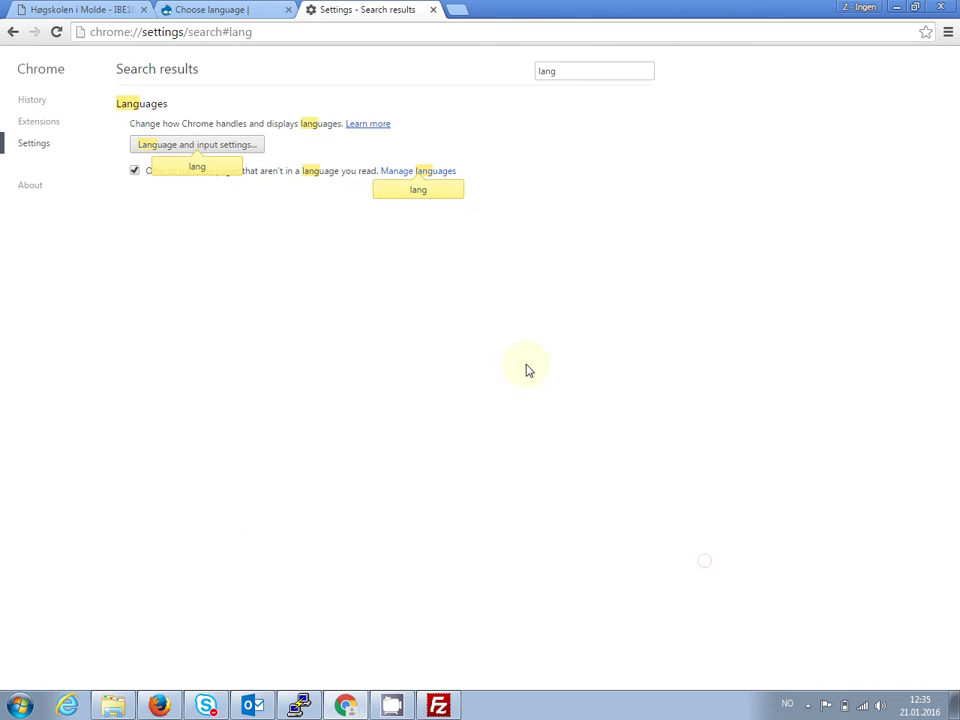
click(432, 9)
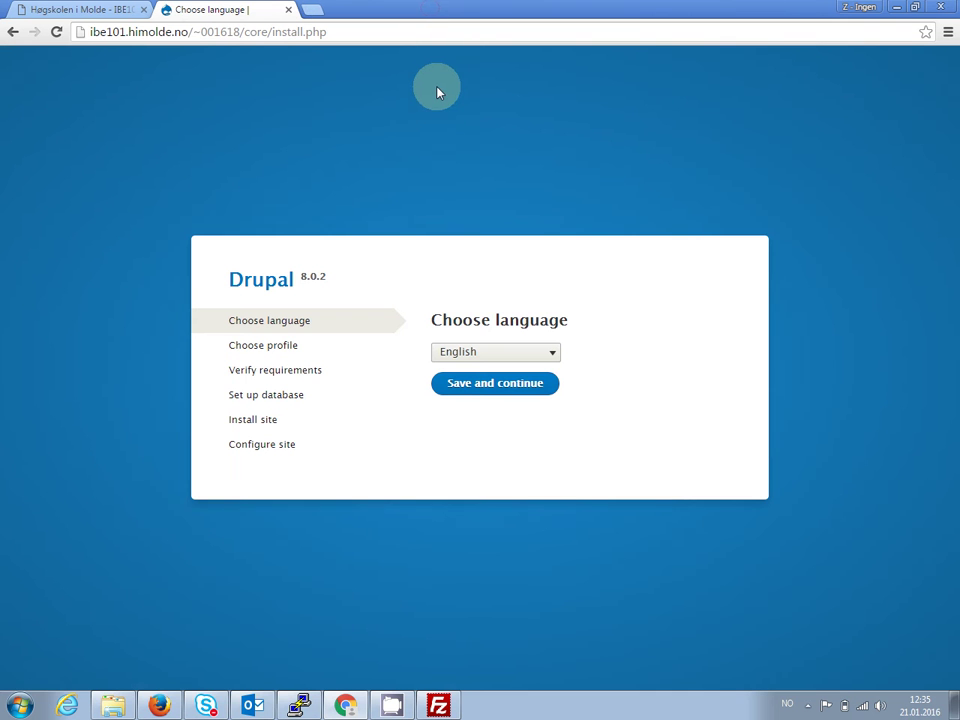
- Reload the installer and continue with Norsk, bokmål as the install language
key(F5)
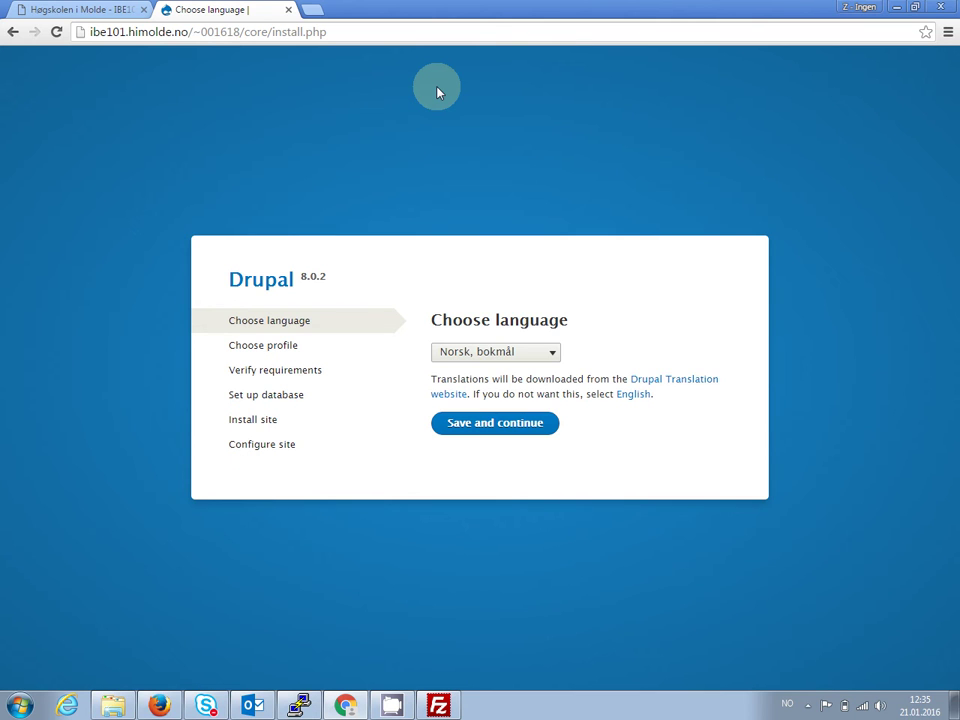
click(510, 424)
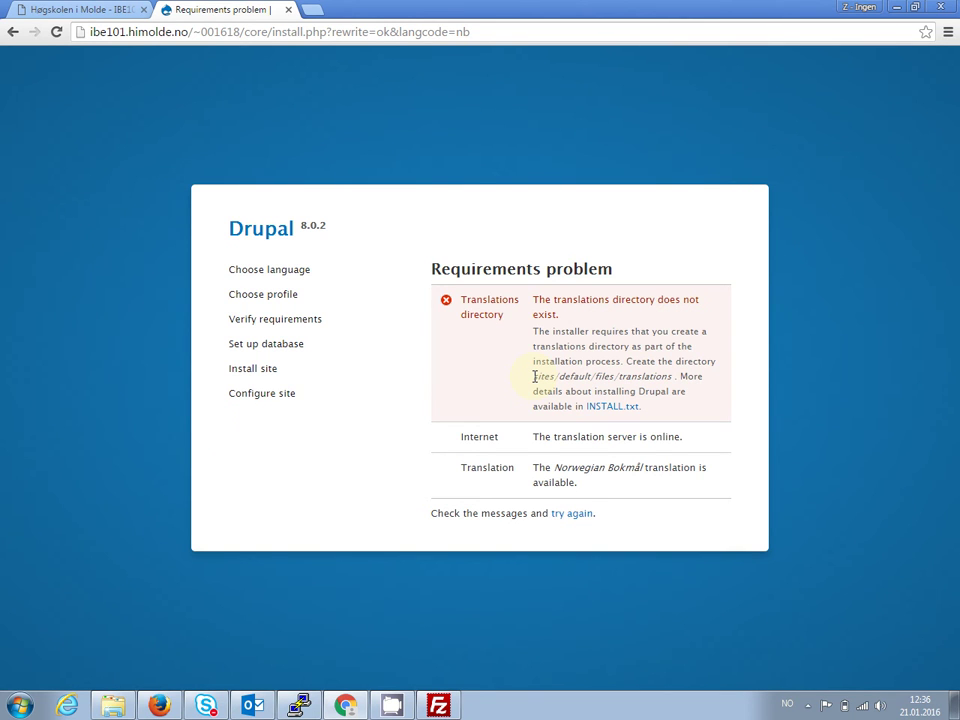
- Select the sites/default/files/translations path in the requirements error text
drag(534, 376, 676, 377)
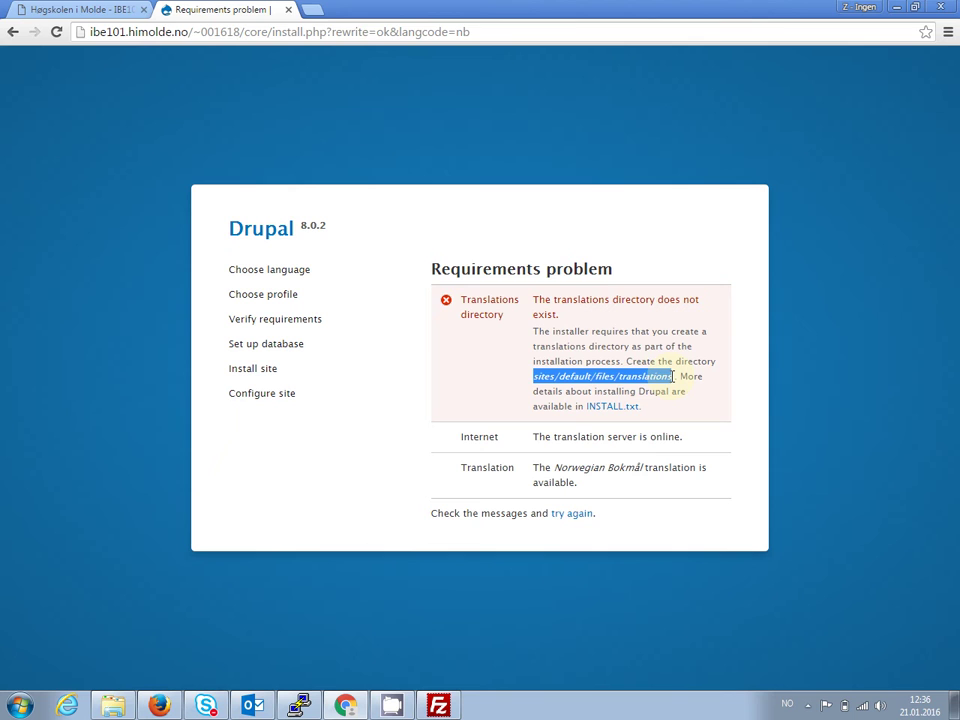
key(alt+Tab)
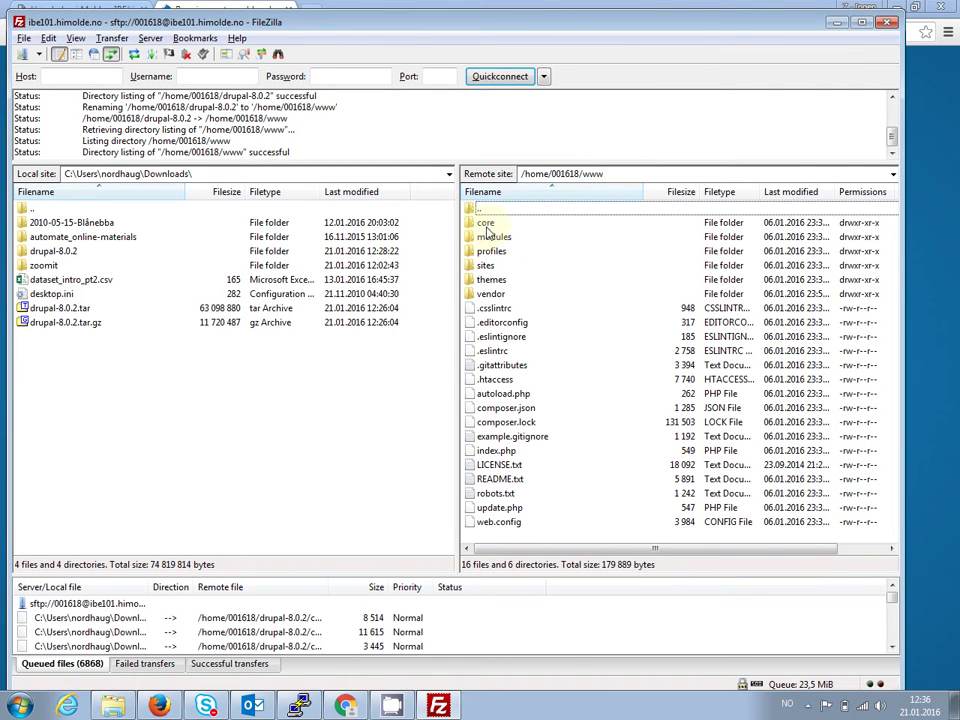
- Open the remote sites/default folder and create a new folder named 'files' in it
double_click(486, 267)
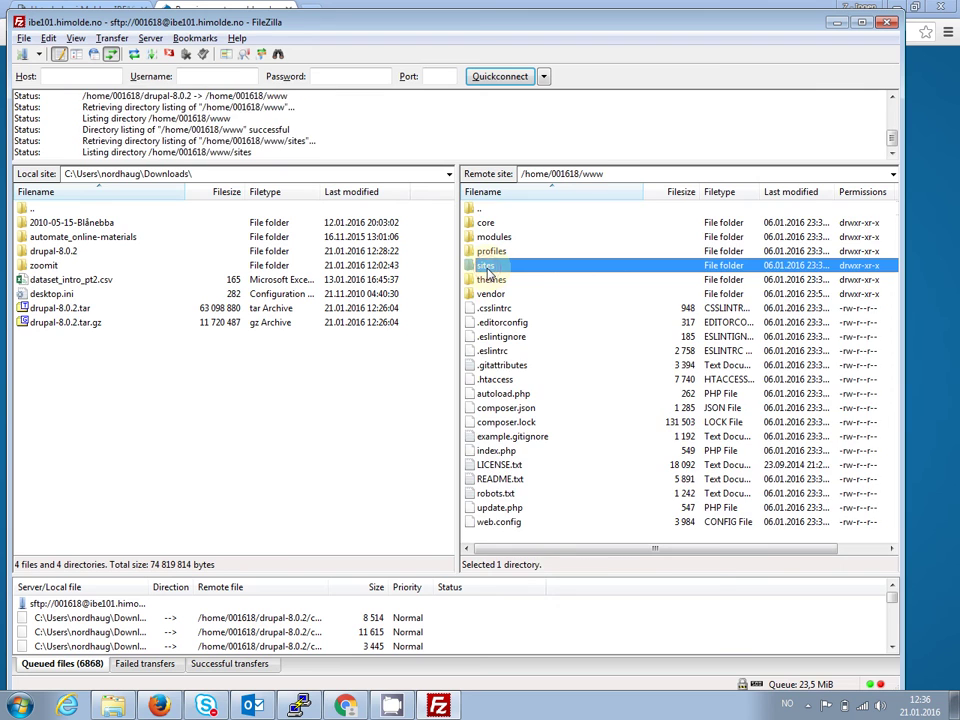
double_click(489, 222)
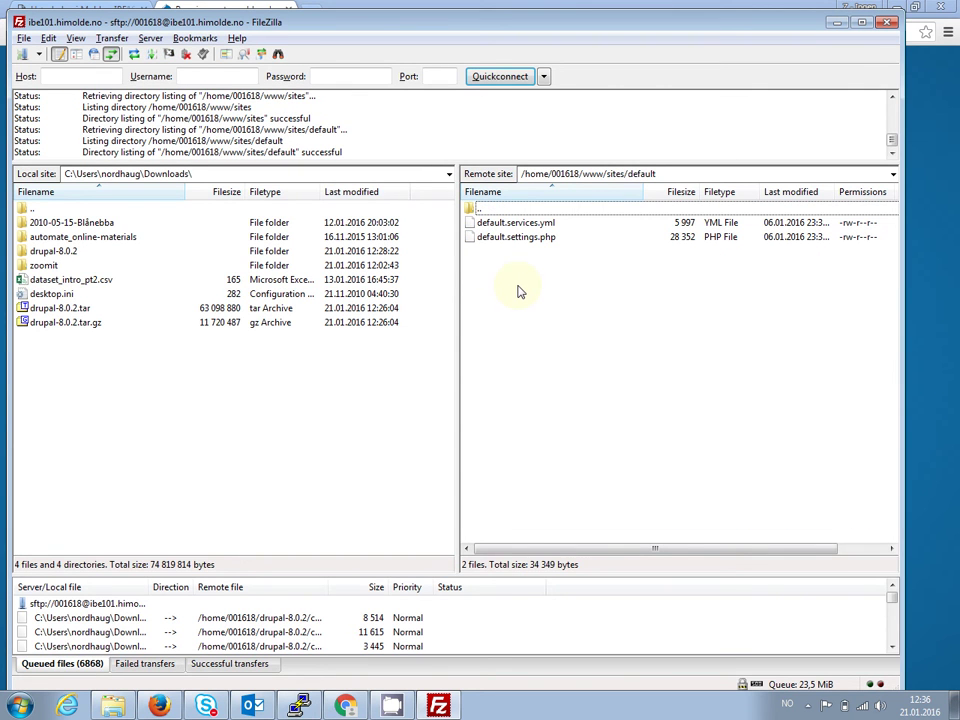
right_click(531, 349)
click(589, 407)
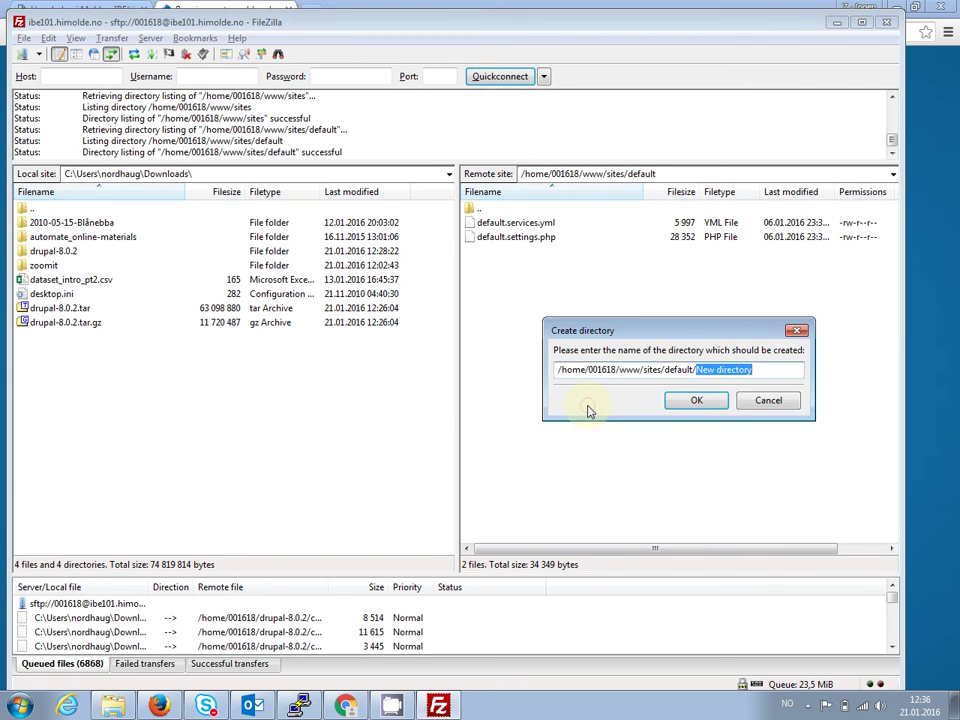
text(files)
key(Return)
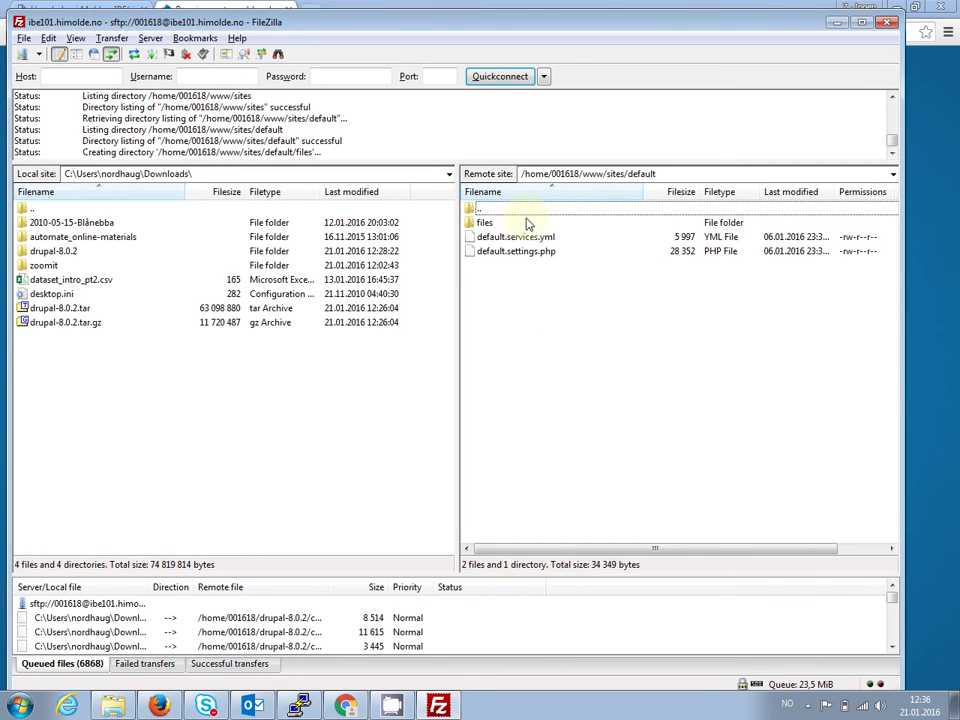
- Bring up the File permissions dialog for the new files folder
click(490, 225)
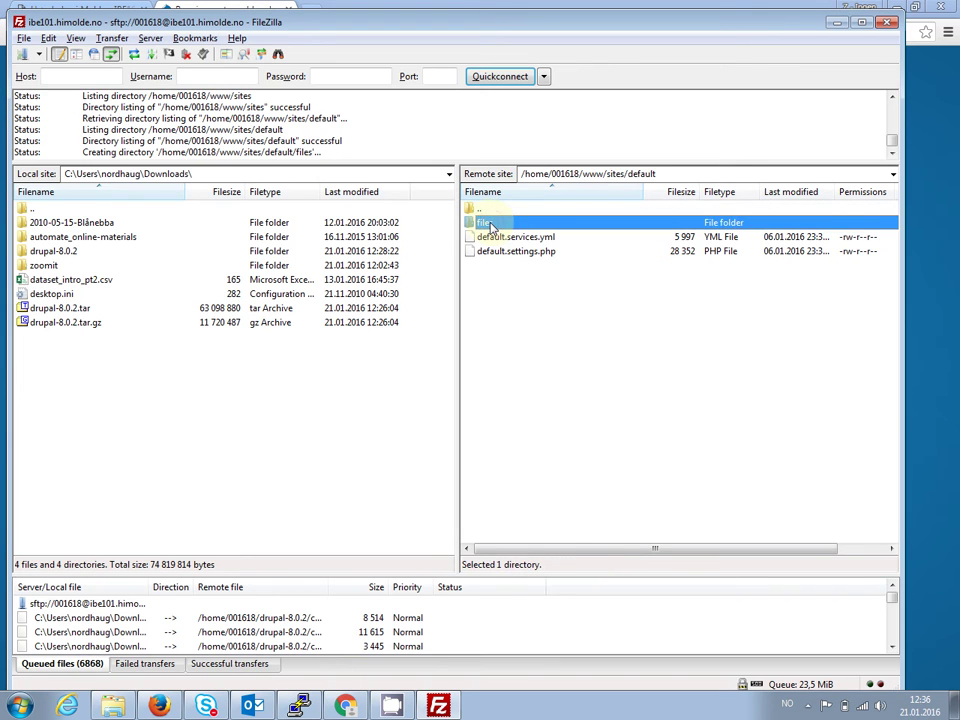
right_click(490, 226)
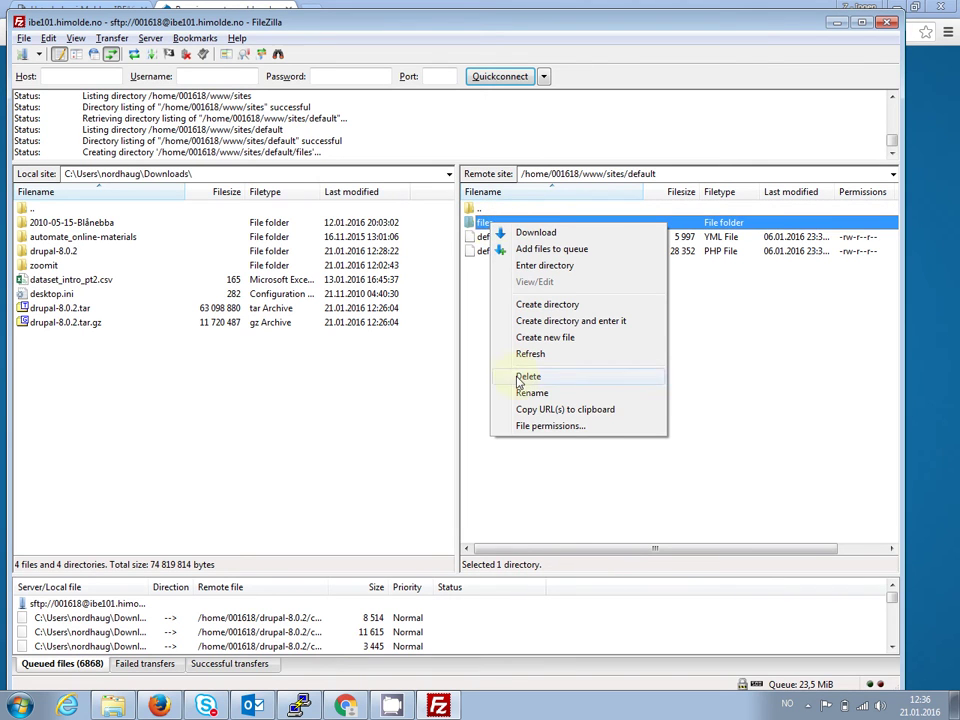
click(547, 428)
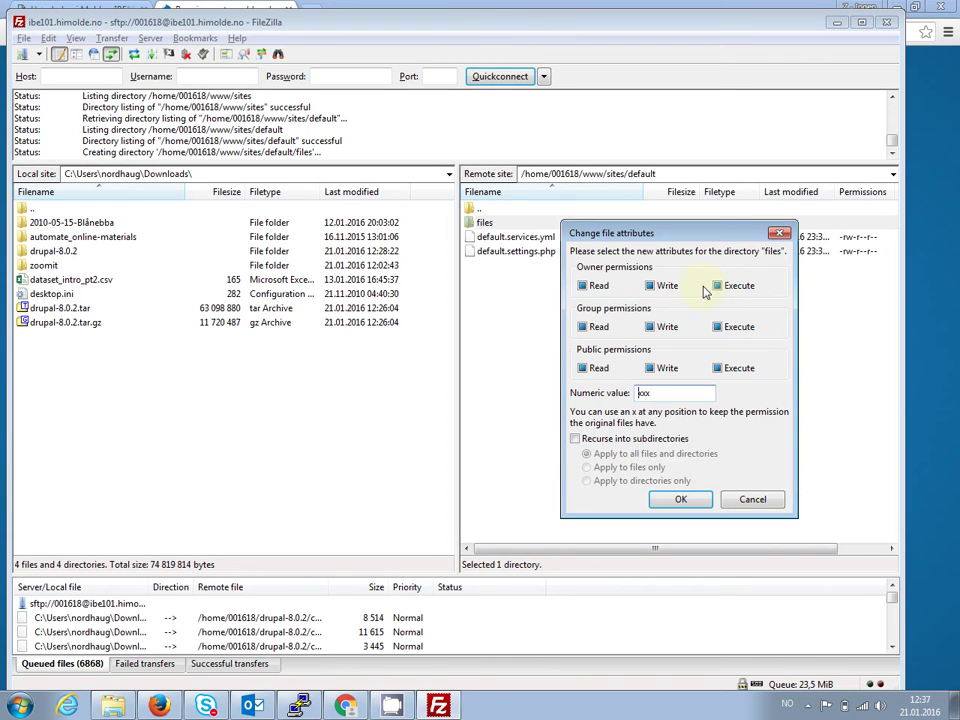
- Toggle write checkboxes in the files folder's permissions, then cancel without applying
click(650, 286)
click(650, 287)
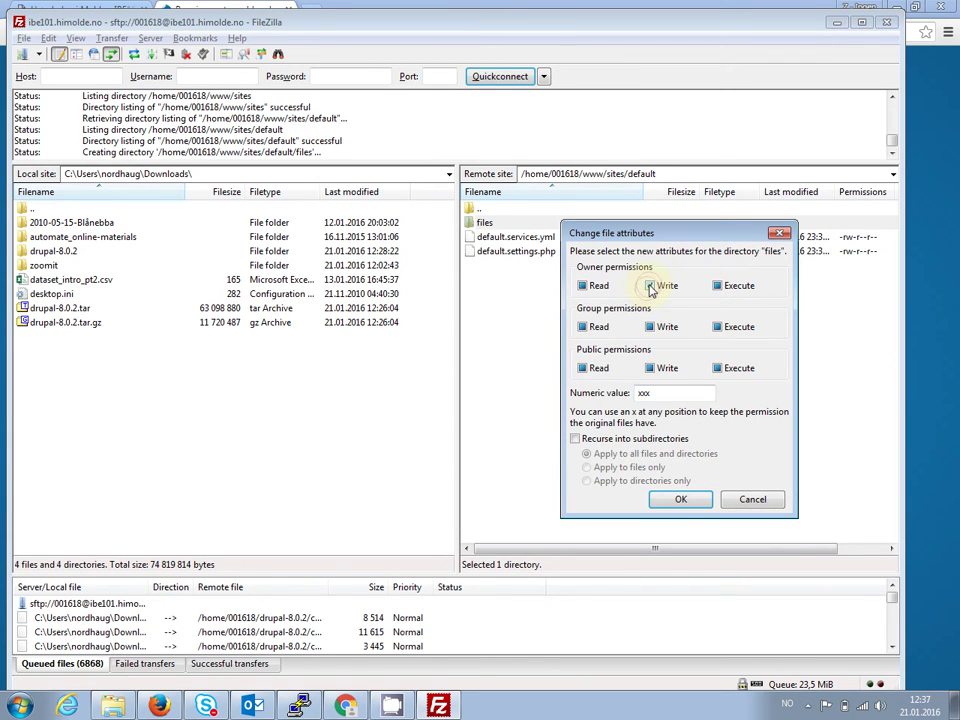
click(650, 327)
click(650, 327)
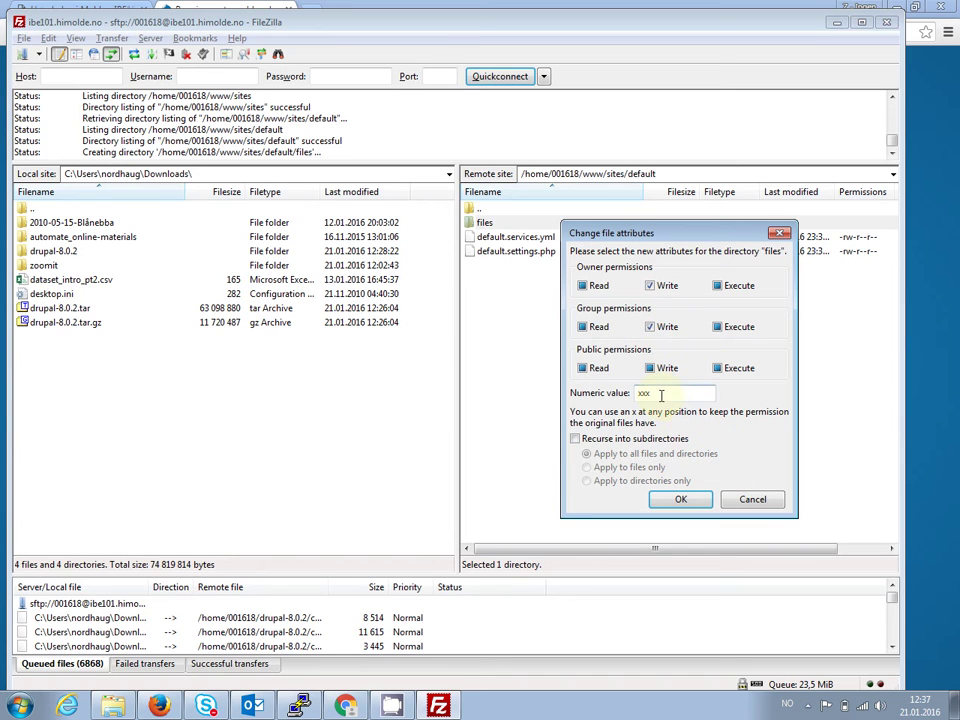
click(750, 499)
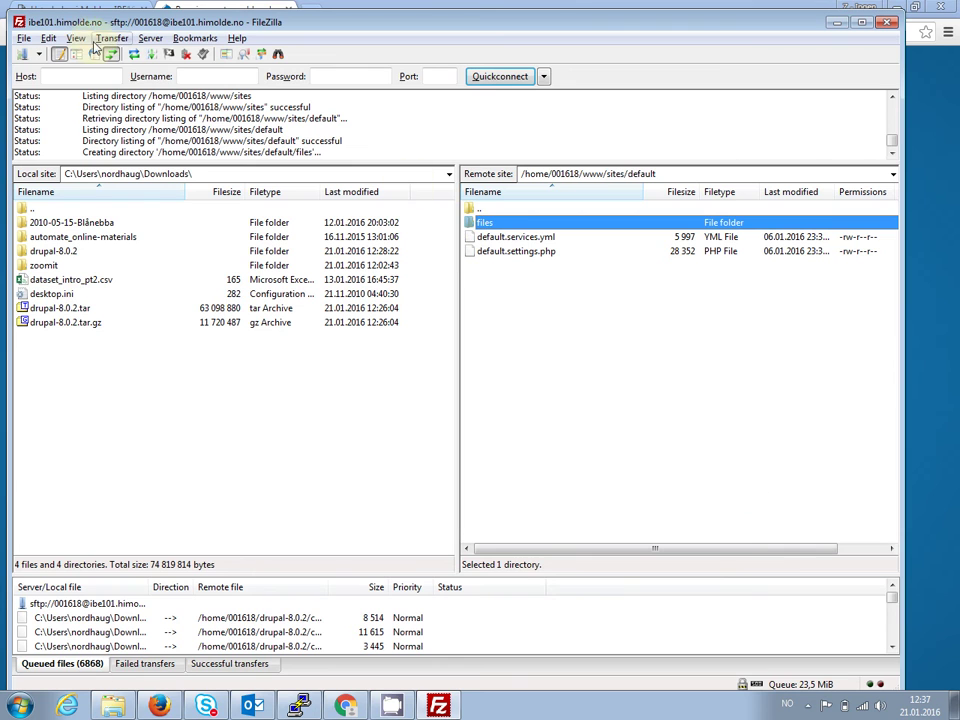
- Set the files folder to 777 by adding group and public write, then return to the installer
click(133, 56)
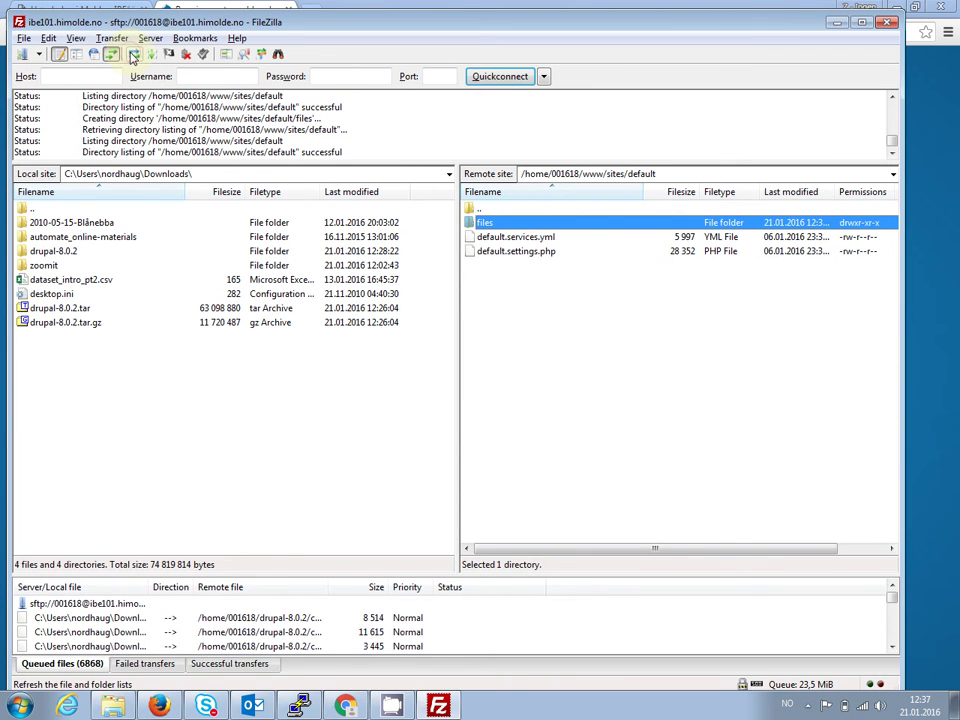
right_click(487, 223)
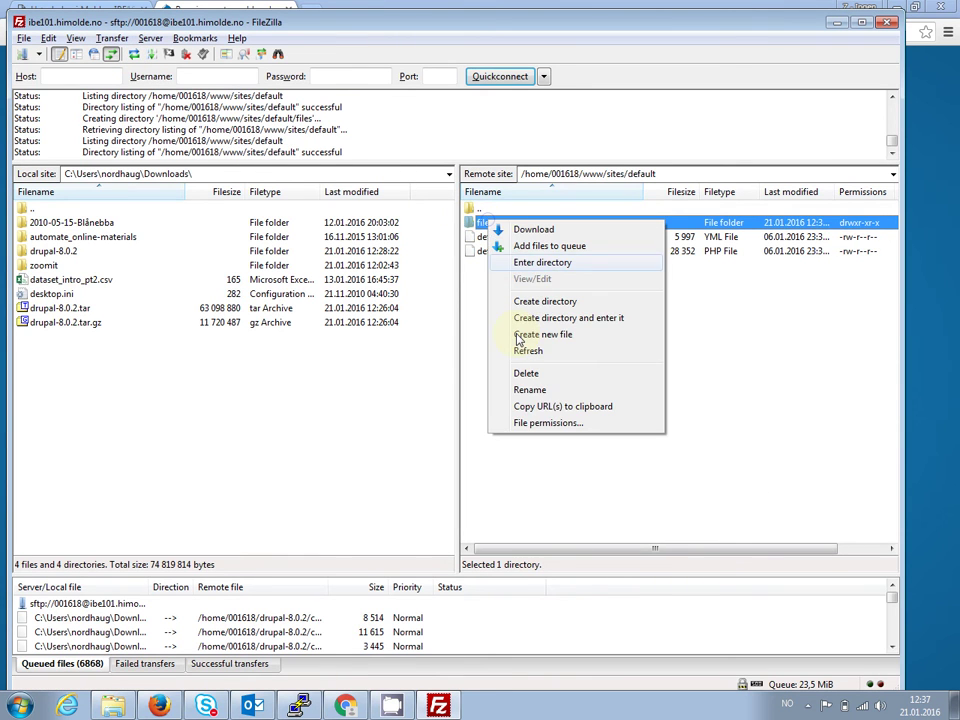
click(545, 422)
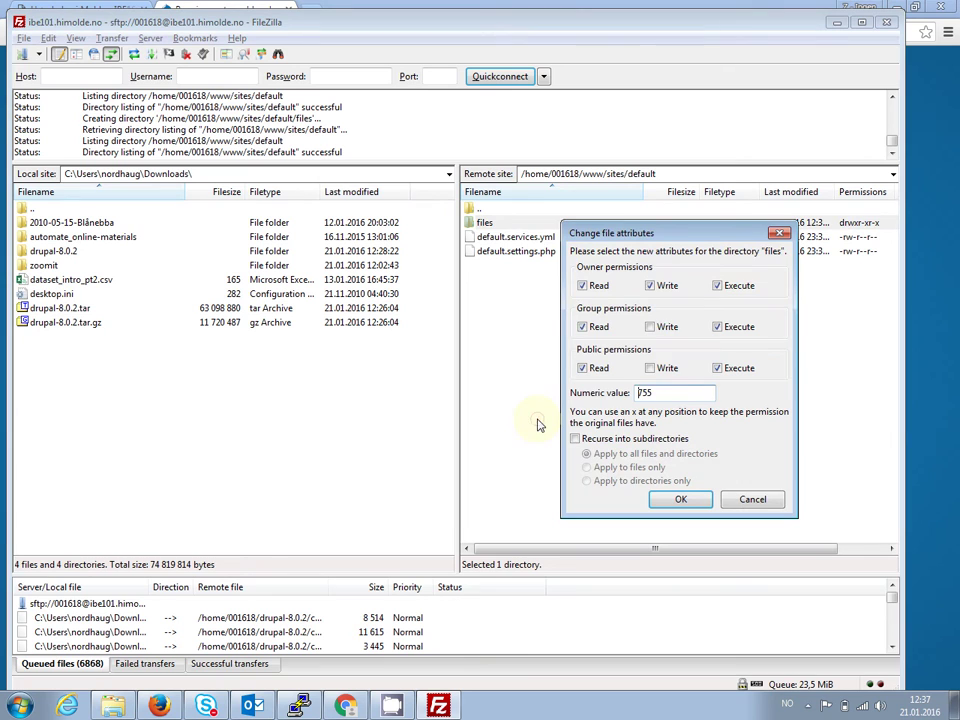
click(650, 327)
click(651, 369)
click(681, 499)
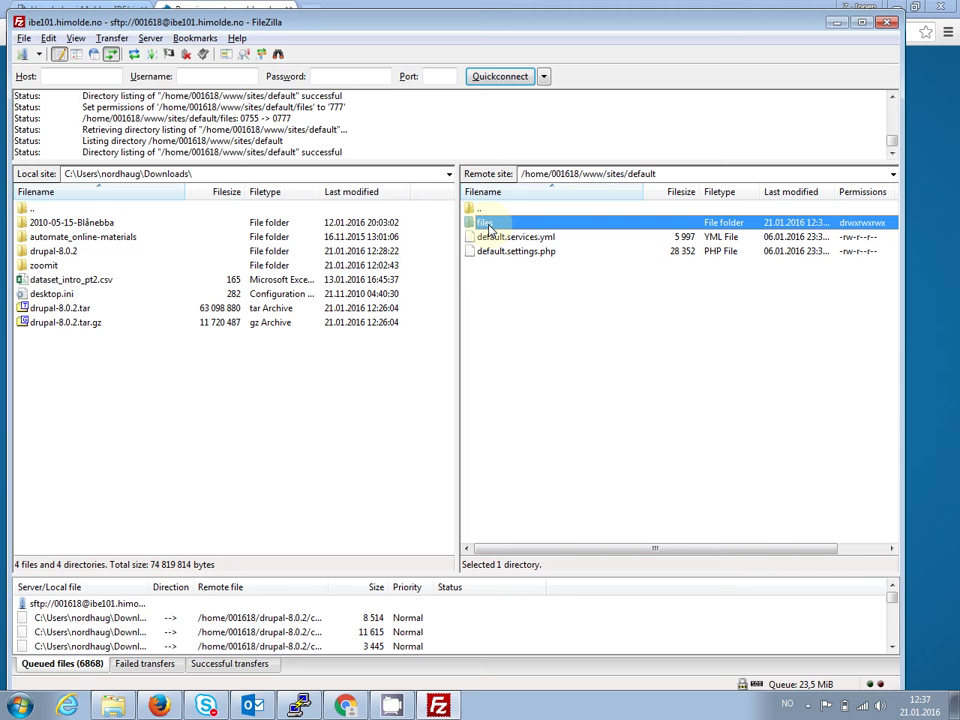
key(alt+Tab)
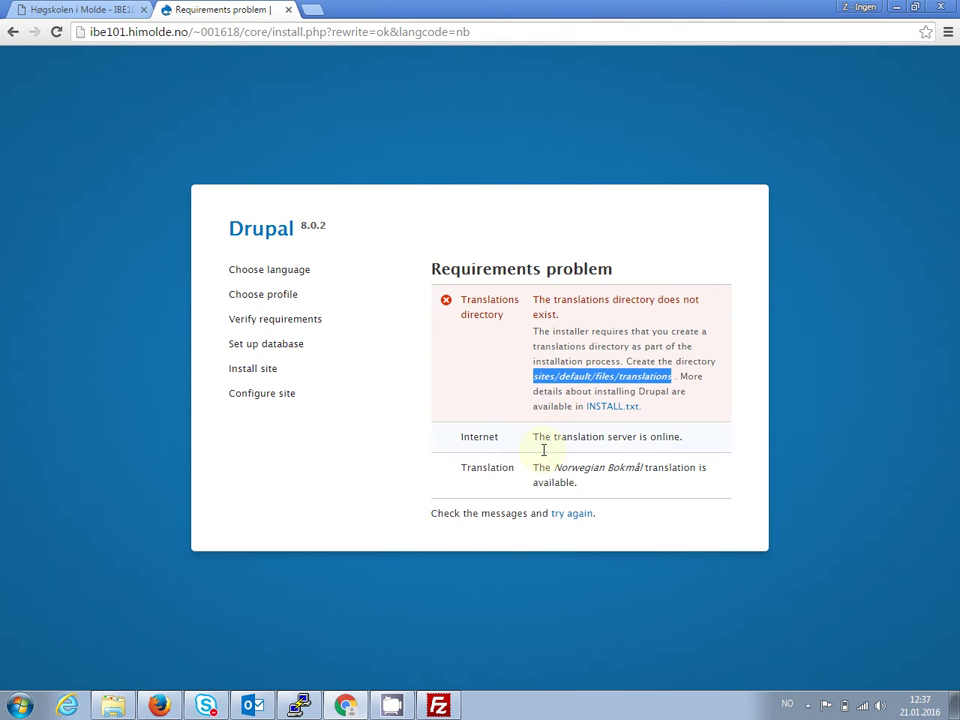
- Rerun the requirements check and continue with the Standard installation profile
click(571, 527)
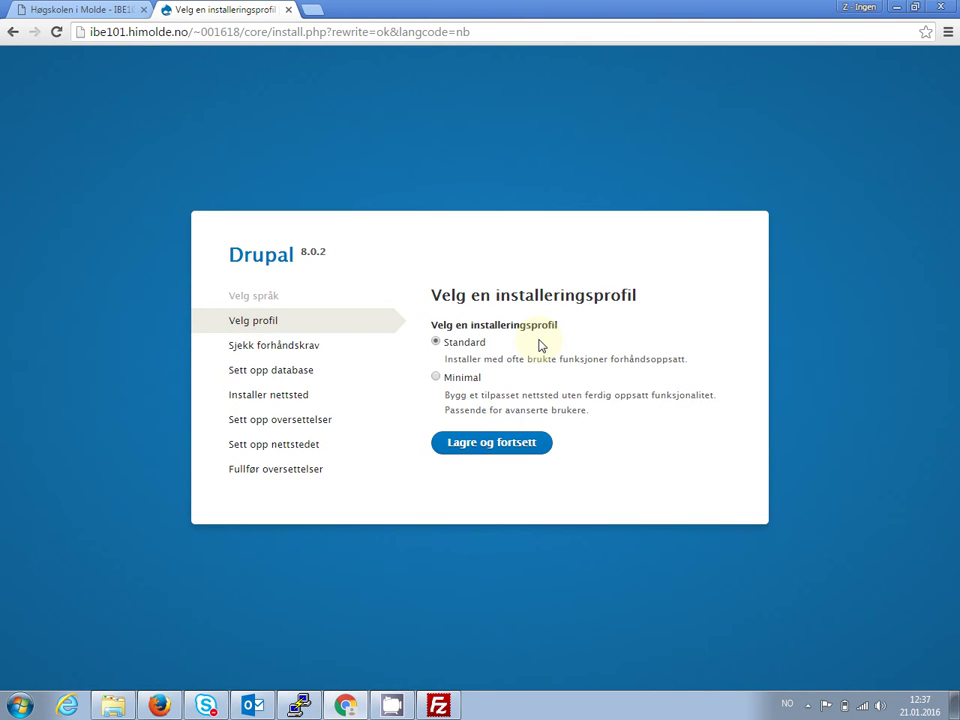
click(494, 450)
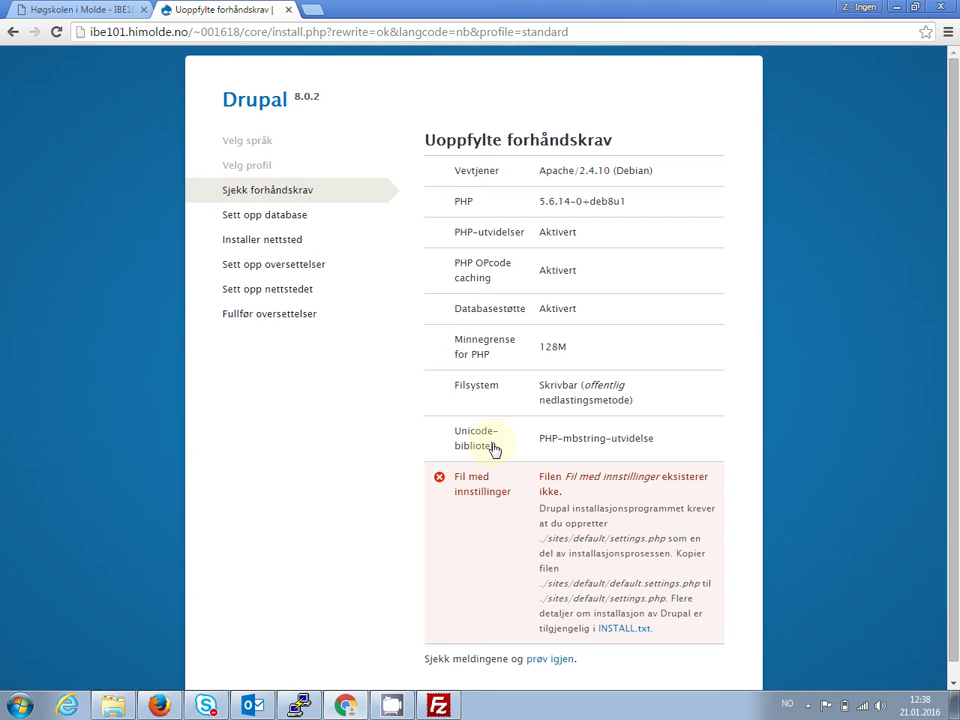
- Locate default.settings.php in remote sites/default and note the required name settings.php in the installer
key(alt+Tab)
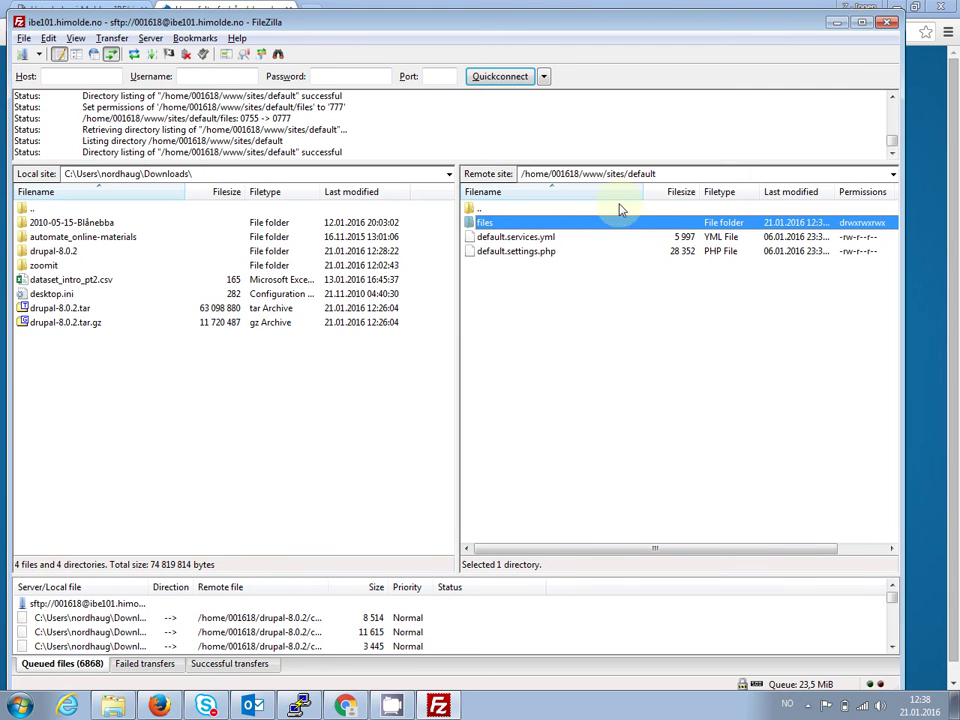
double_click(484, 210)
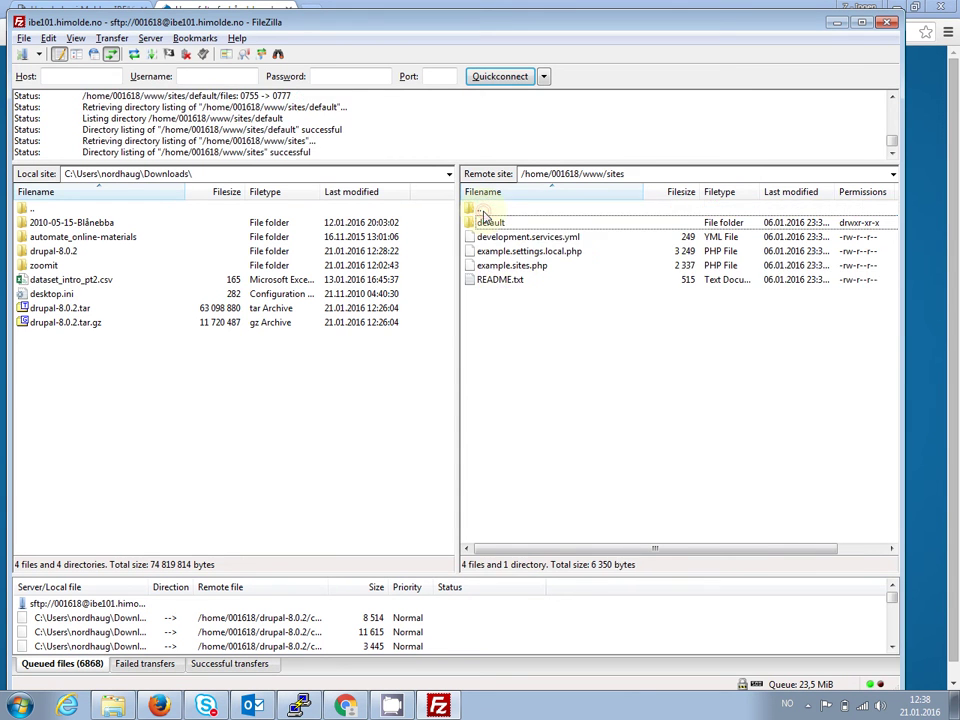
double_click(490, 224)
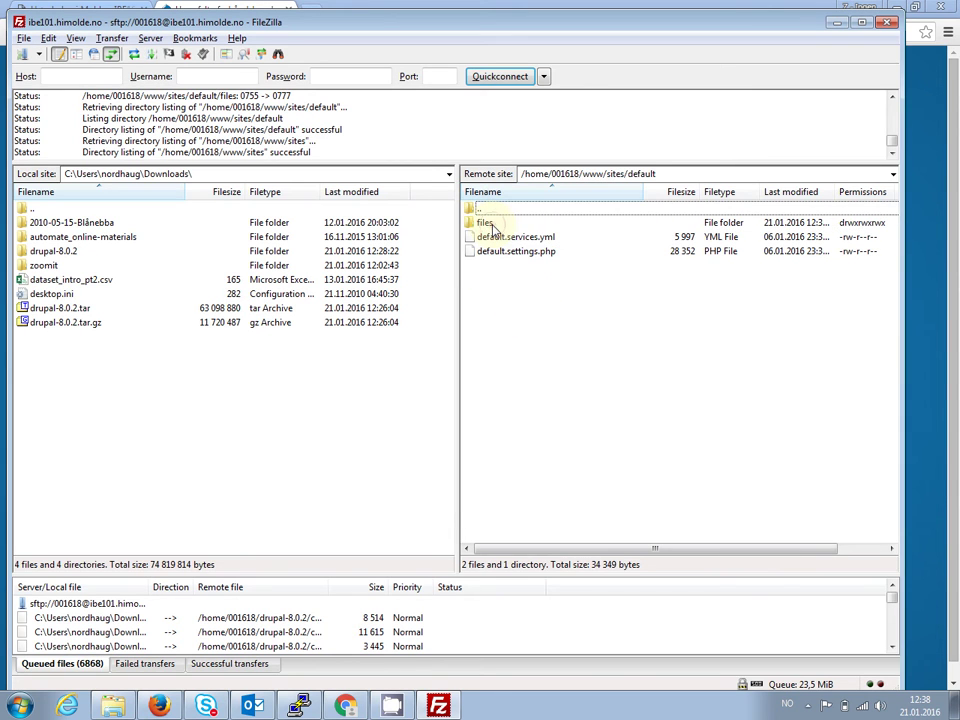
click(516, 254)
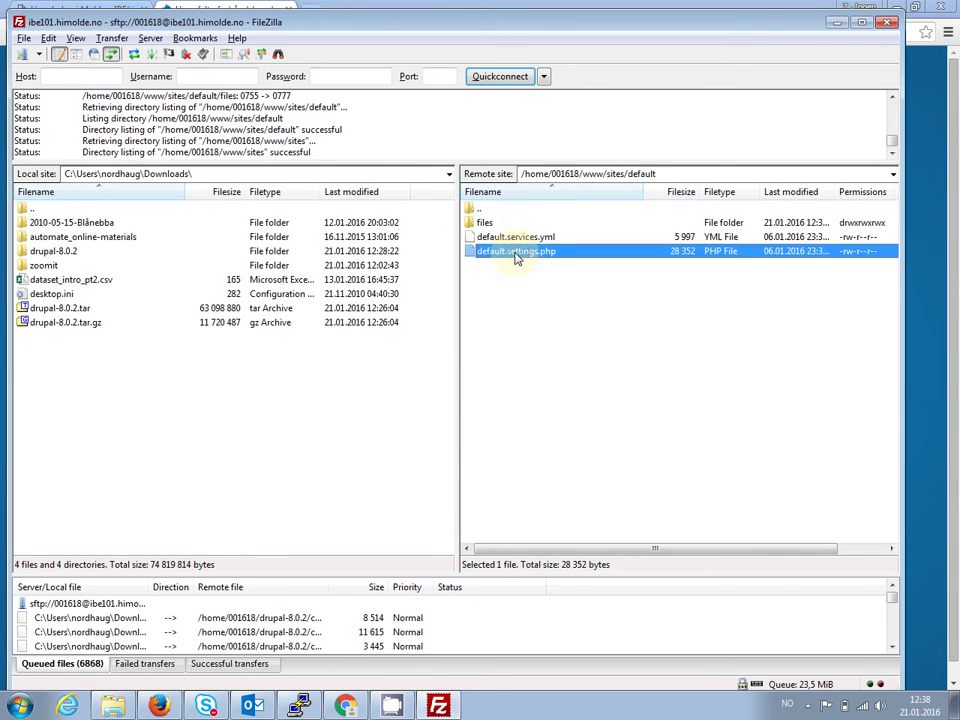
key(alt+Tab)
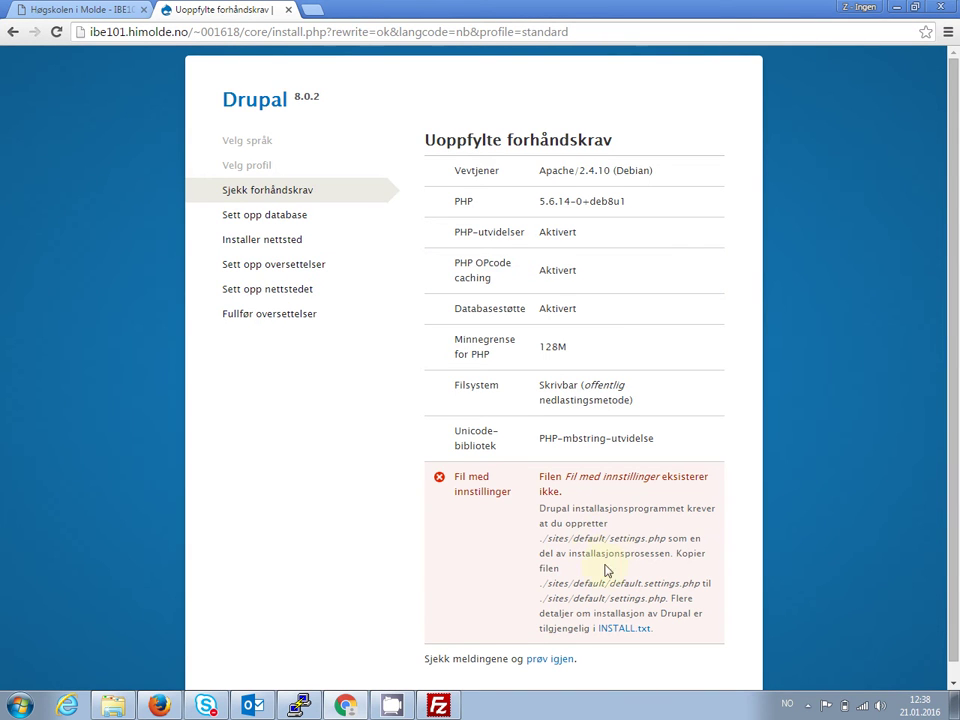
drag(609, 540, 668, 540)
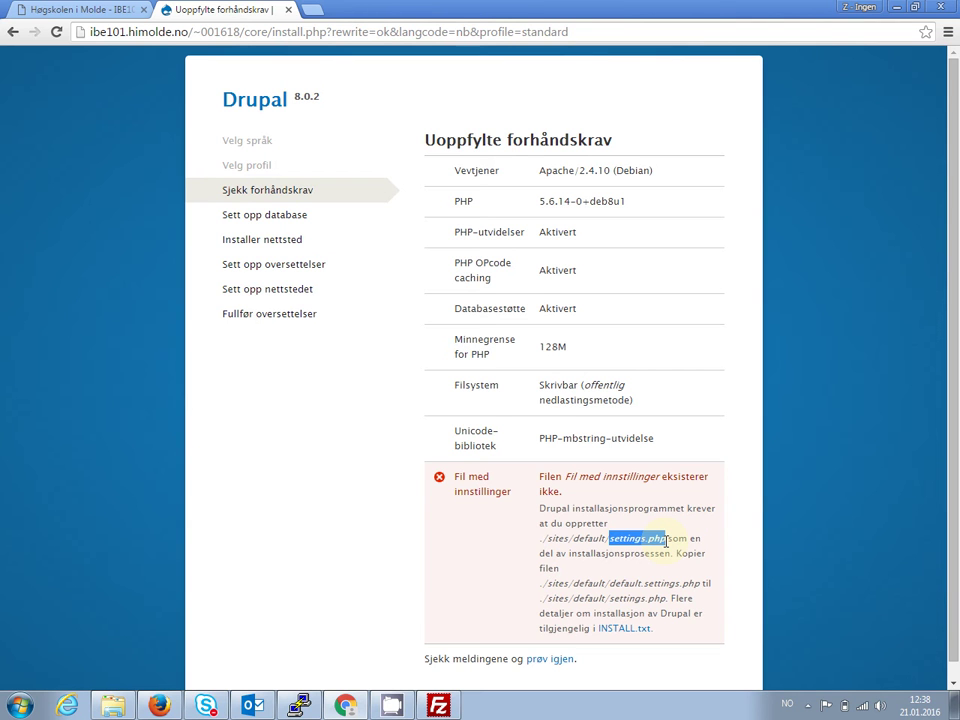
key(alt+Tab)
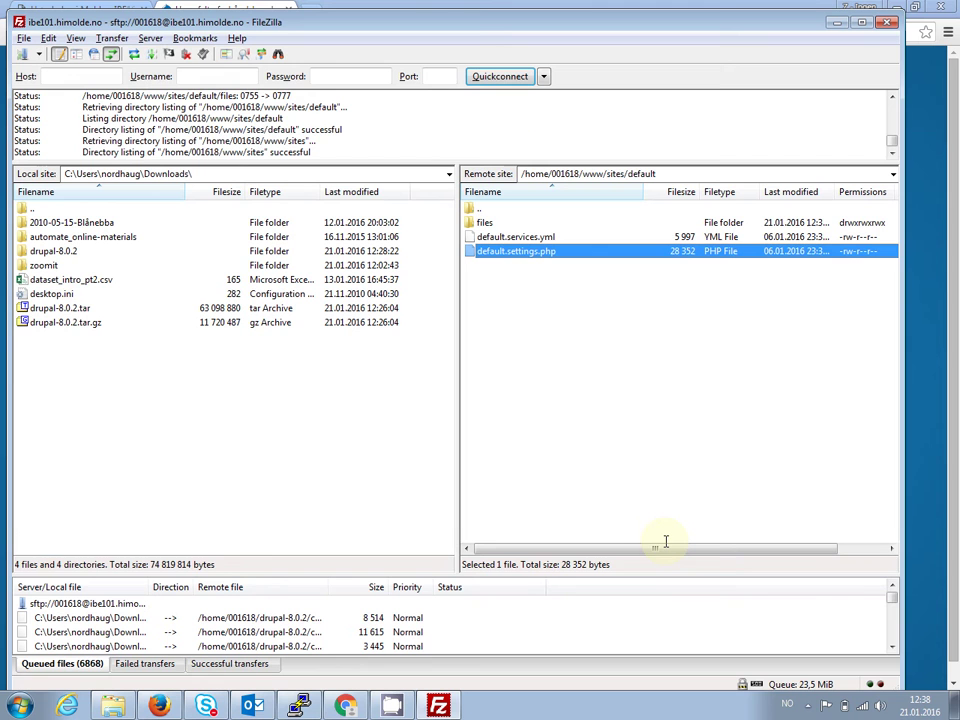
right_click(534, 258)
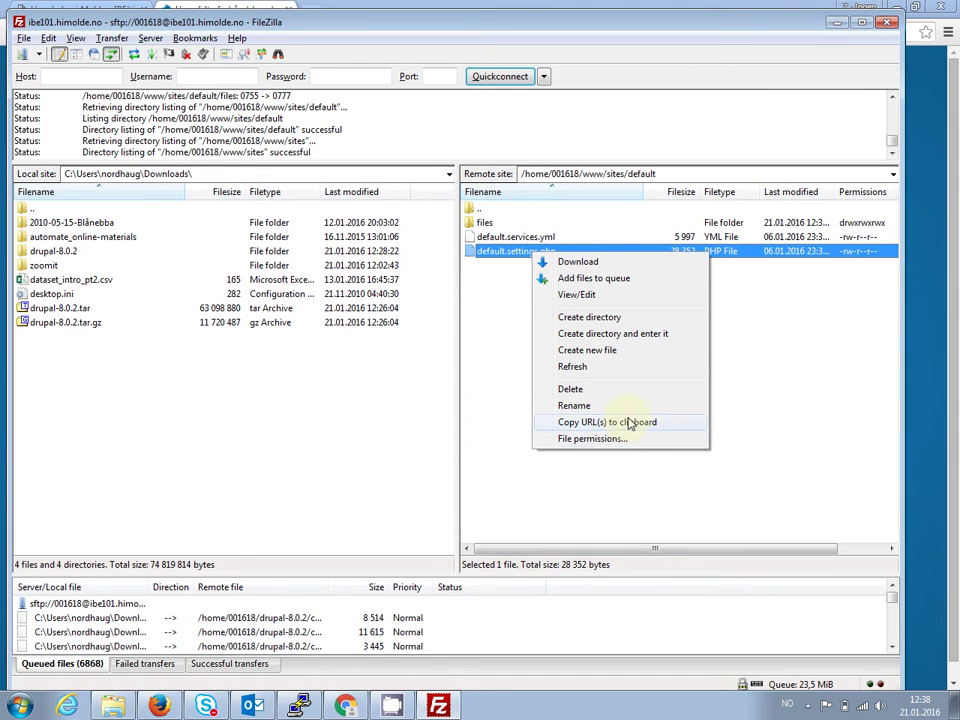
click(583, 496)
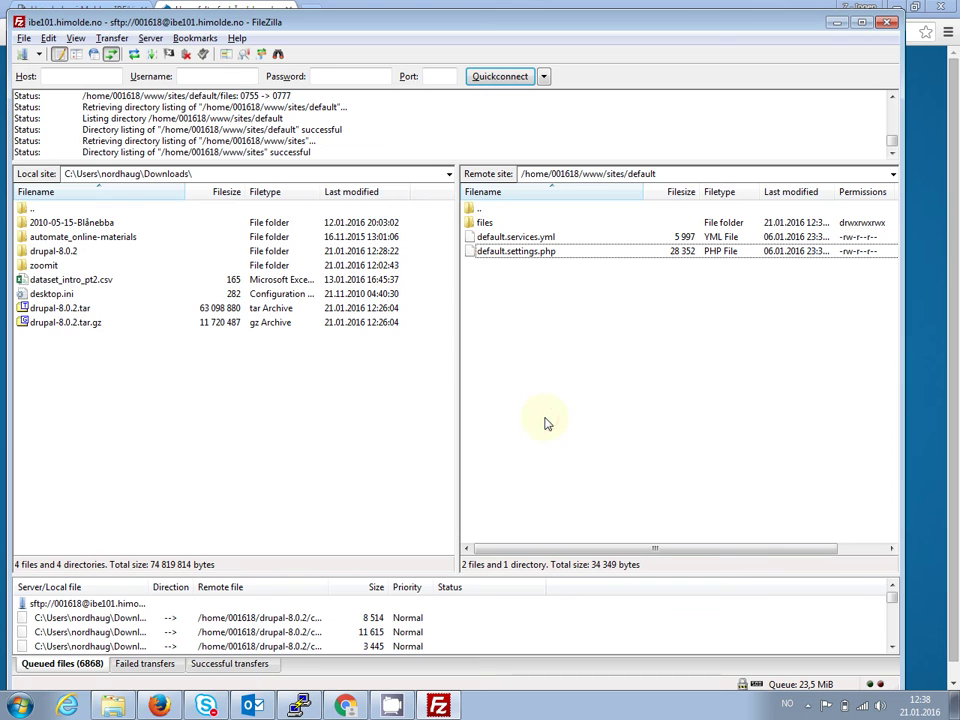
- Download default.settings.php, rename it to settings.php locally, and upload it to remote sites/default
right_click(530, 254)
click(560, 259)
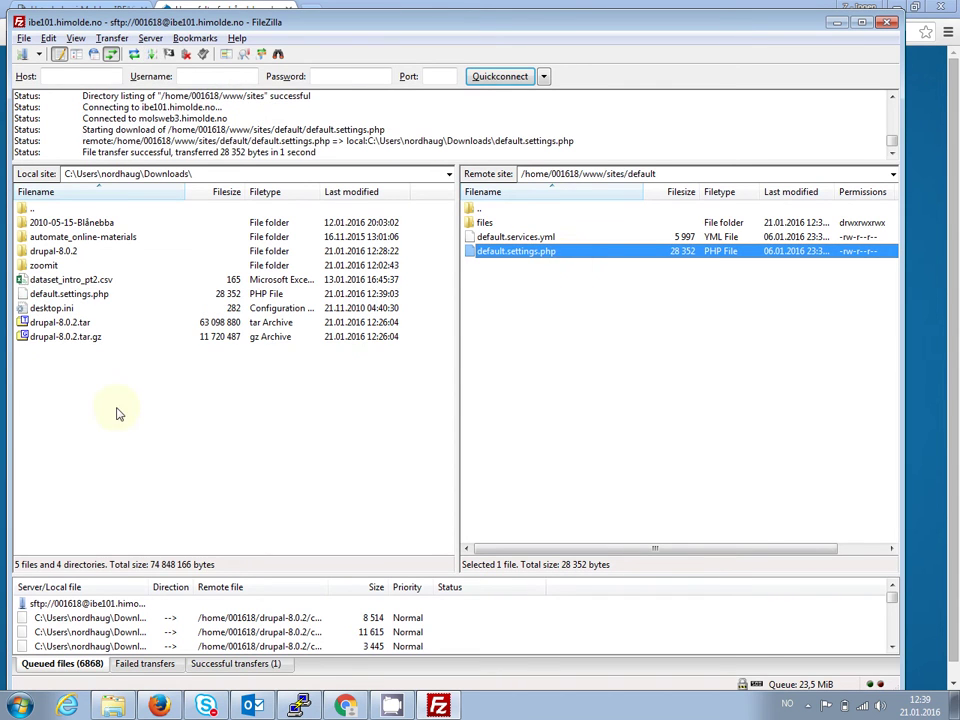
click(70, 294)
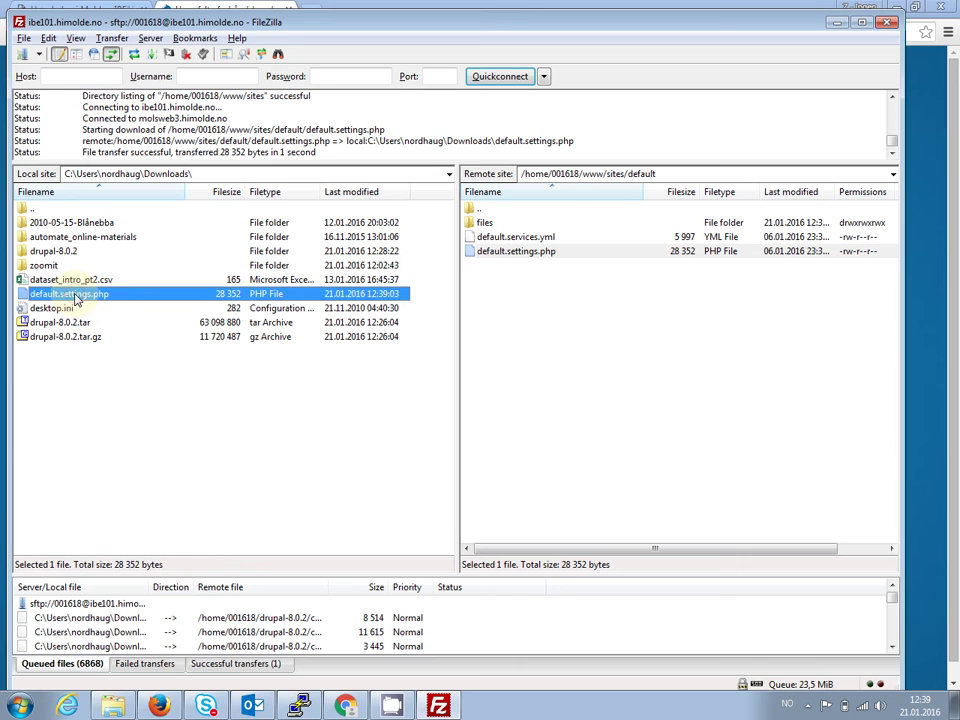
click(76, 297)
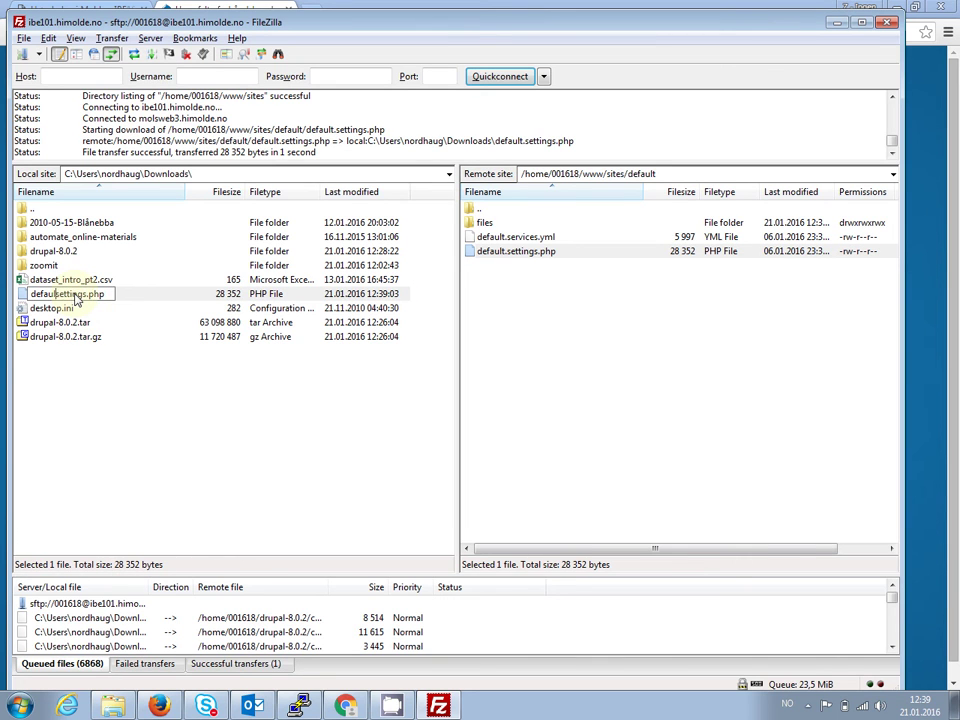
key(BackSpace)
key(BackSpace)
key(BackSpace)
key(BackSpace)
key(BackSpace)
key(BackSpace)
key(BackSpace)
key(BackSpace)
key(Return)
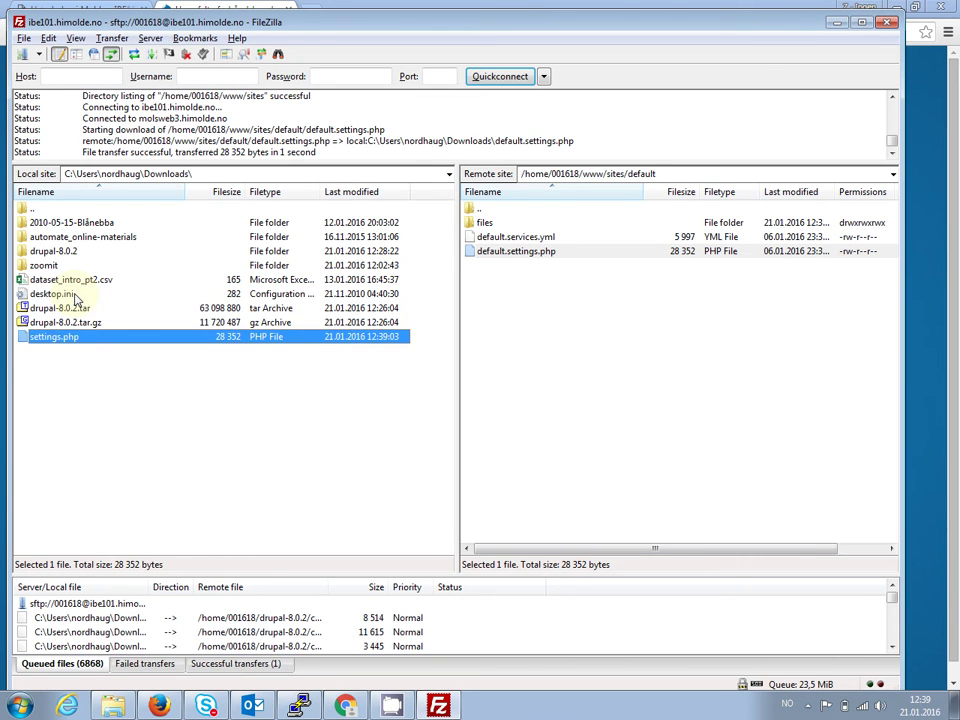
drag(51, 343, 574, 388)
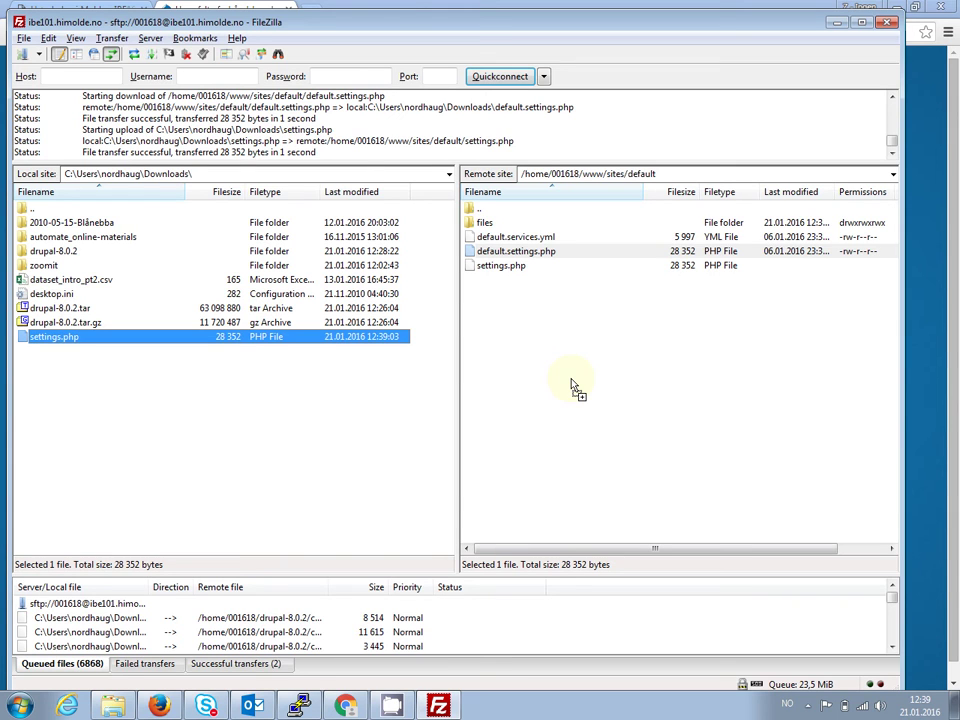
click(135, 56)
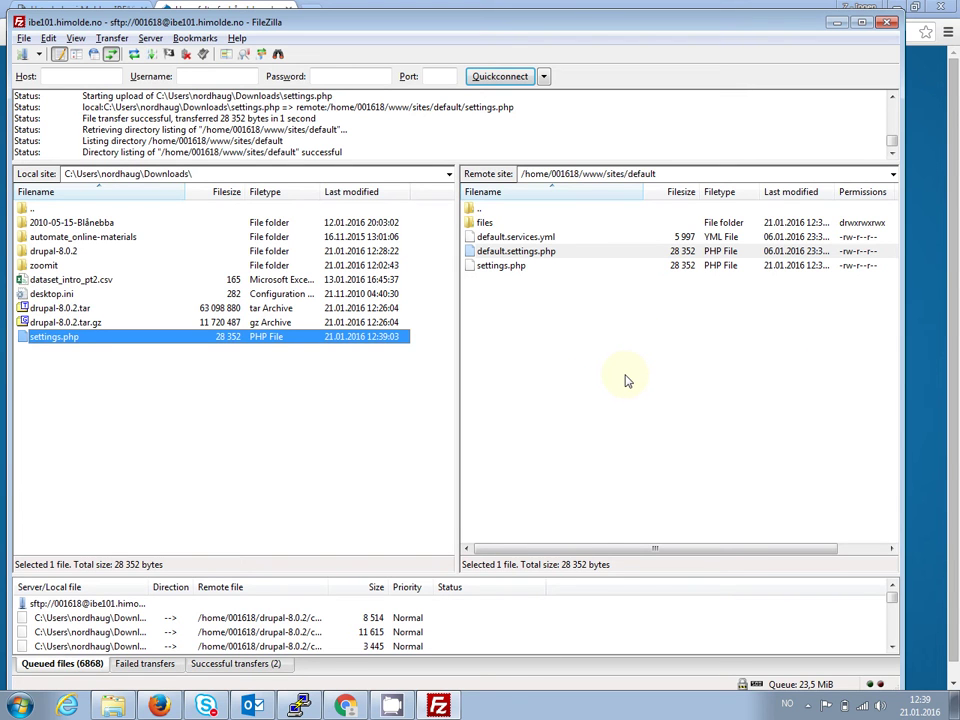
key(alt+Tab)
- Recheck requirements, then give remote settings.php group and public write access (666)
click(545, 660)
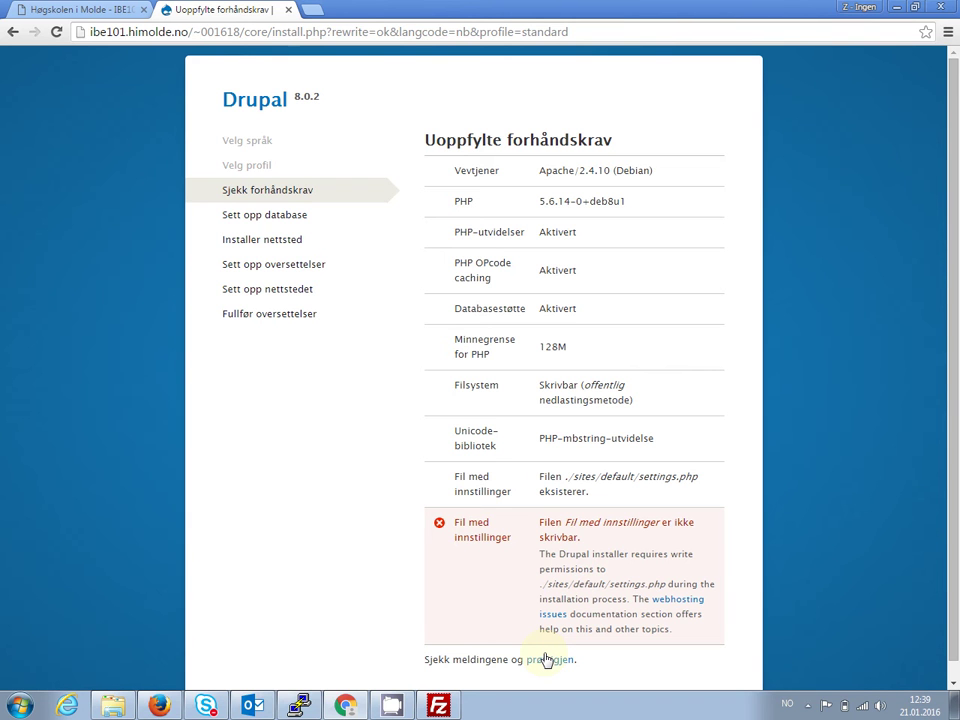
key(alt+Tab)
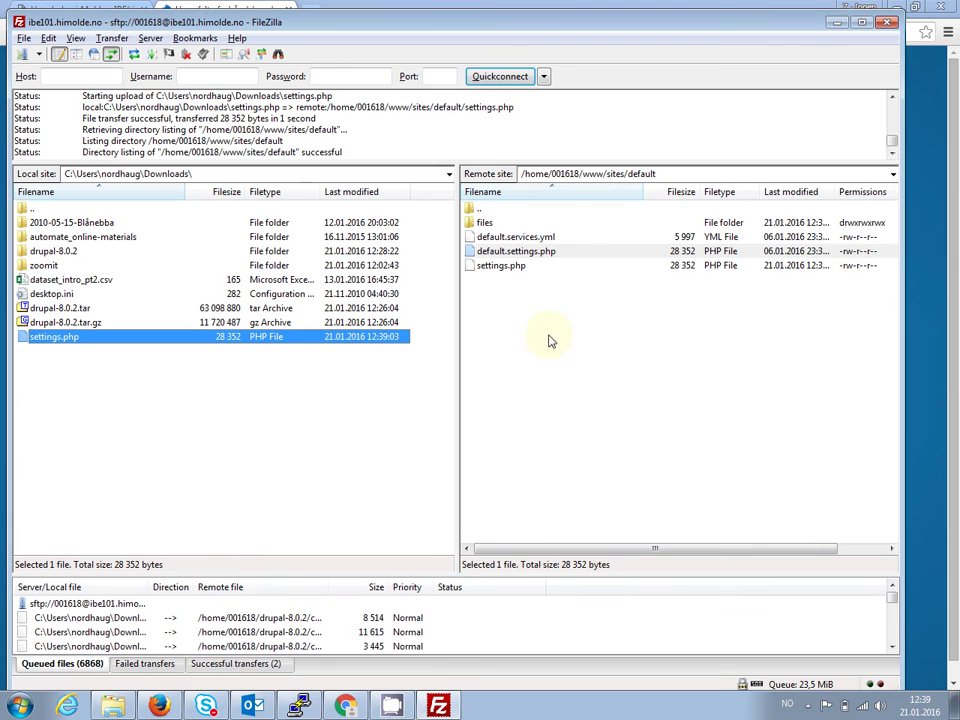
right_click(505, 268)
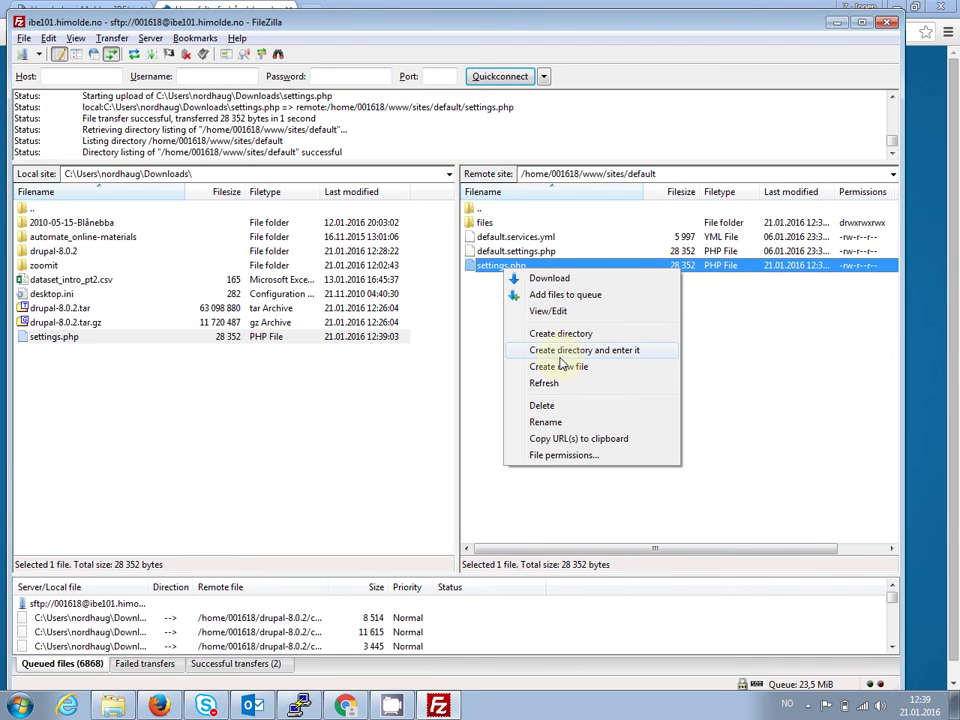
click(576, 454)
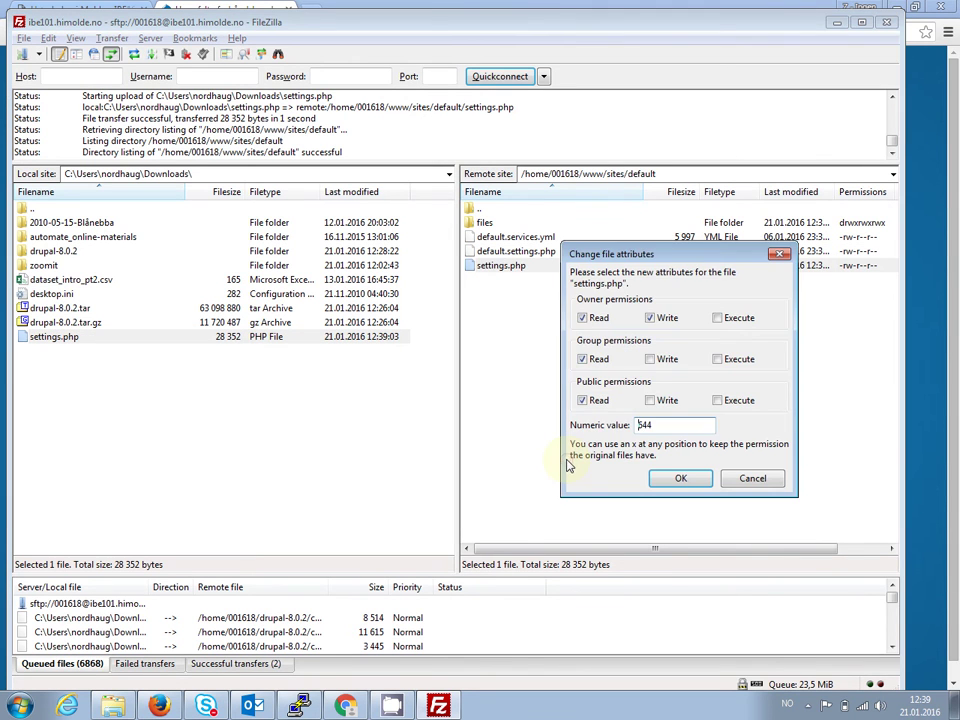
click(650, 359)
click(649, 401)
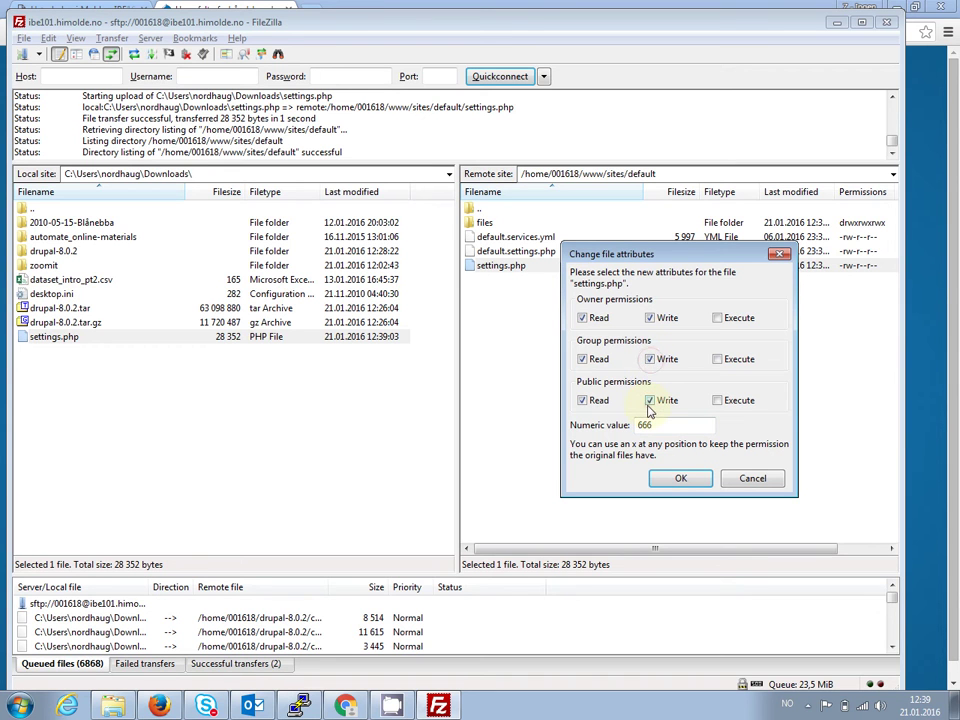
click(679, 478)
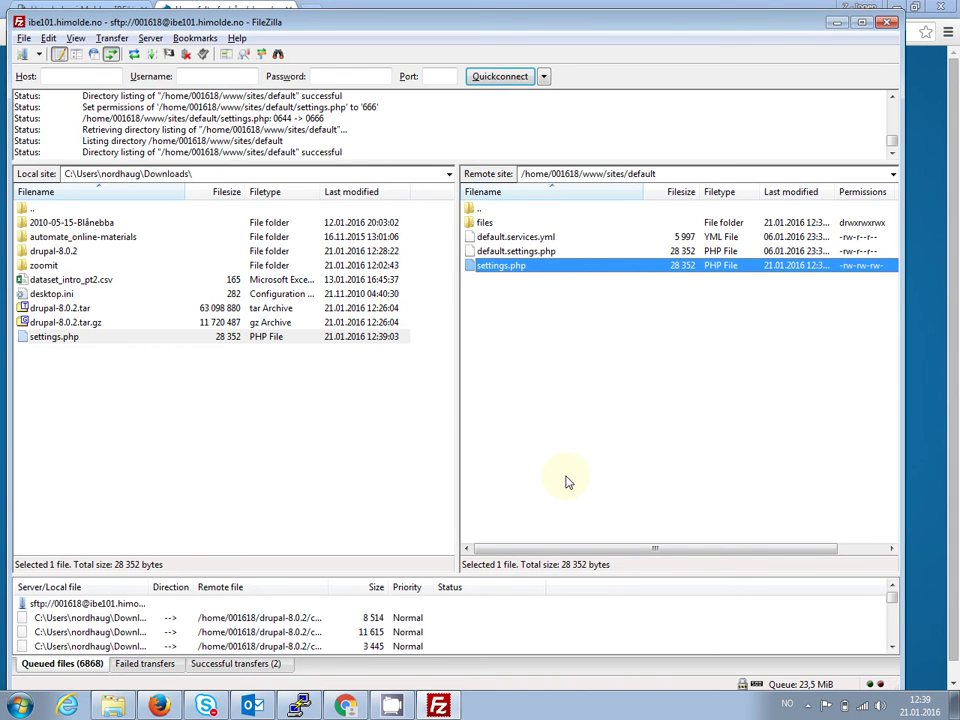
key(alt+Tab)
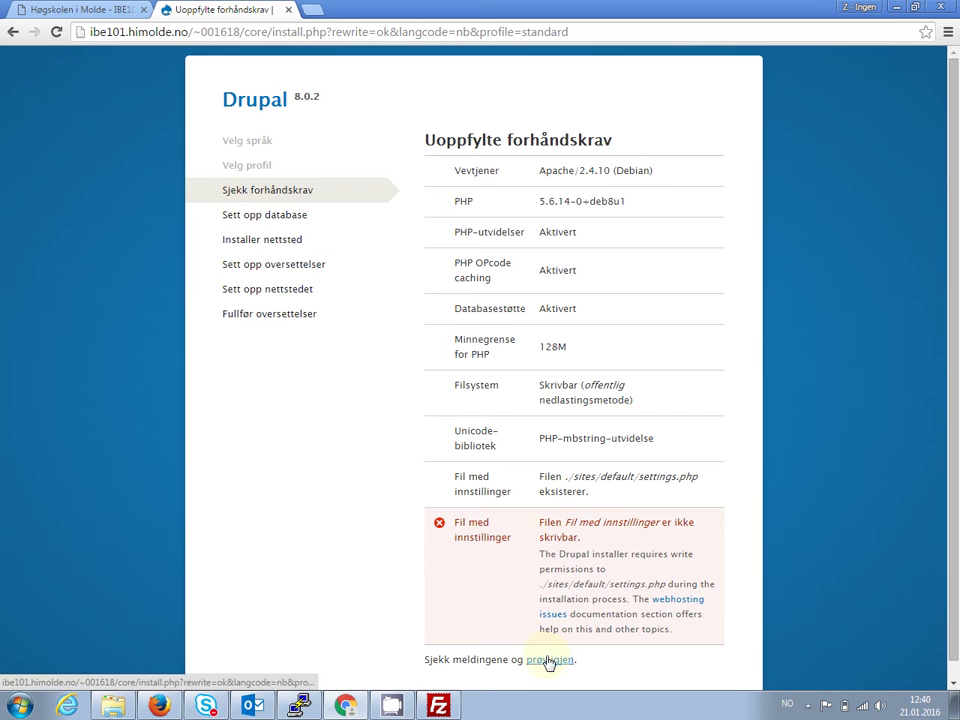
- Pass the requirements check, fill in the database name, user name and password, and continue
click(548, 660)
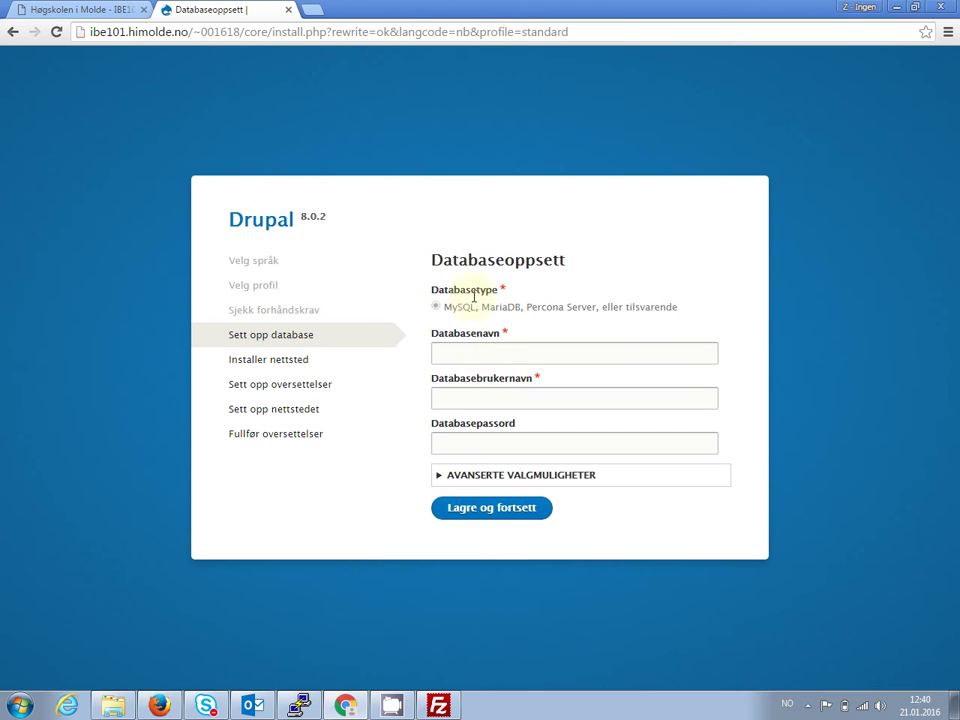
click(480, 352)
text(ibe)
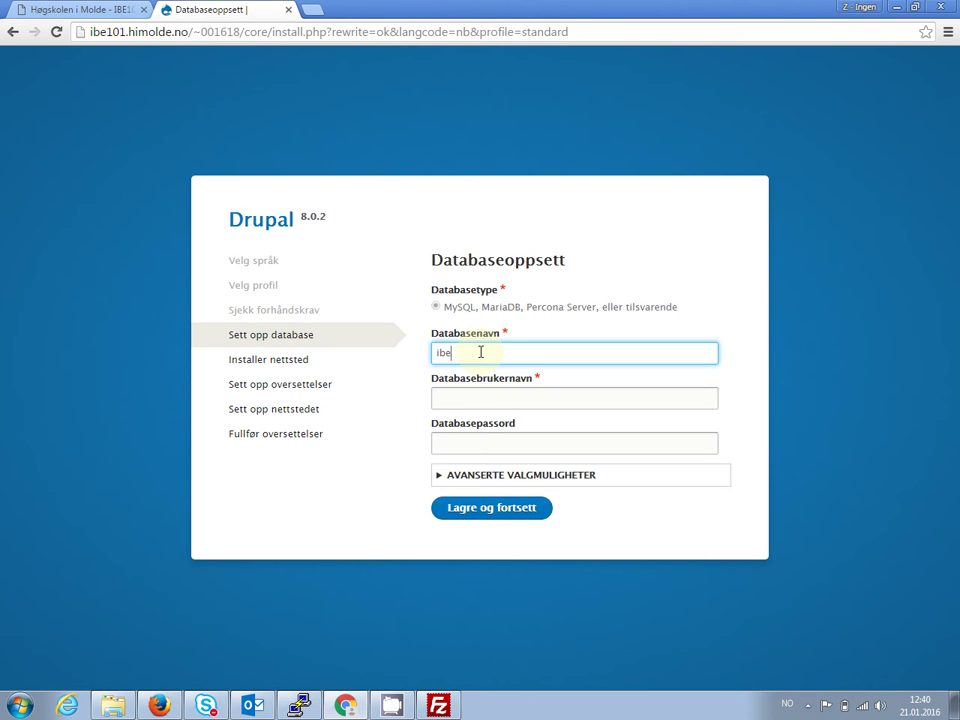
text(101_2016_001618)
key(Tab)
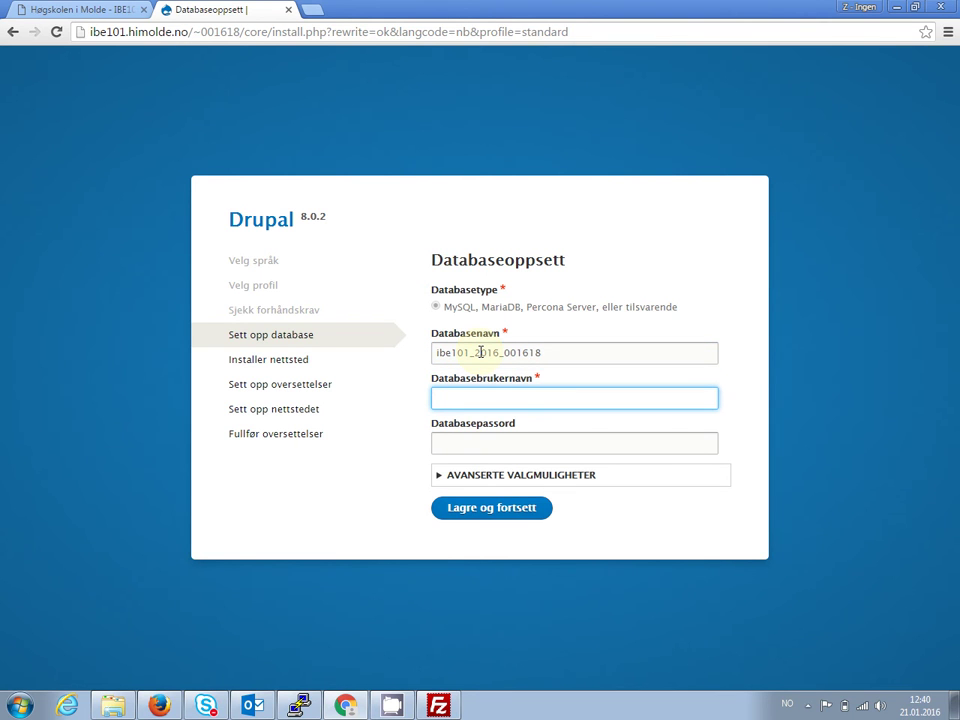
text(001618)
key(Tab)
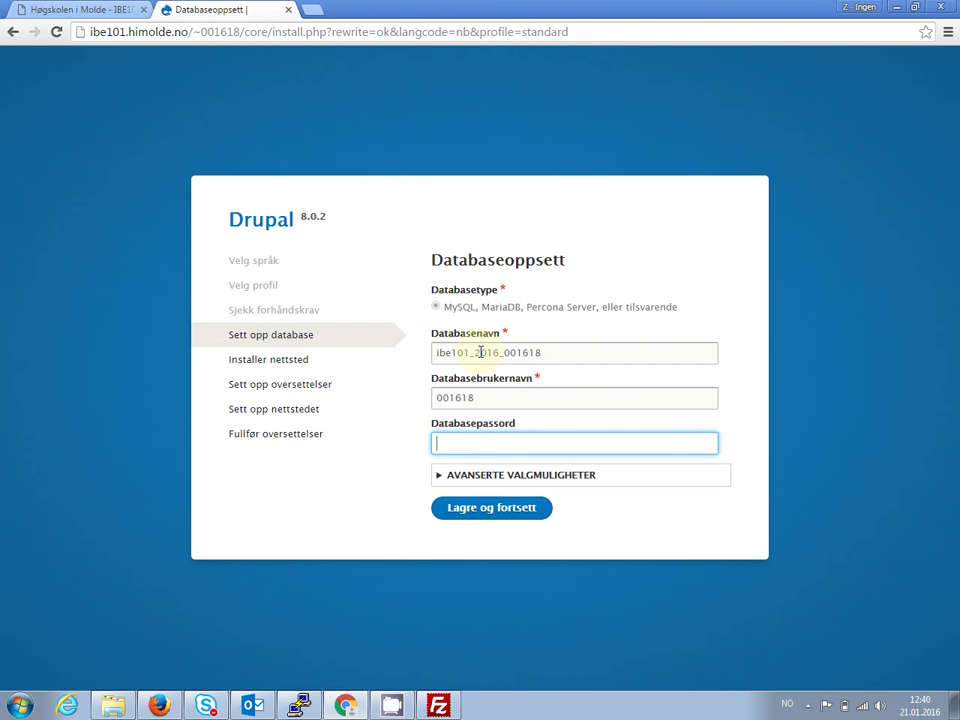
text(******)
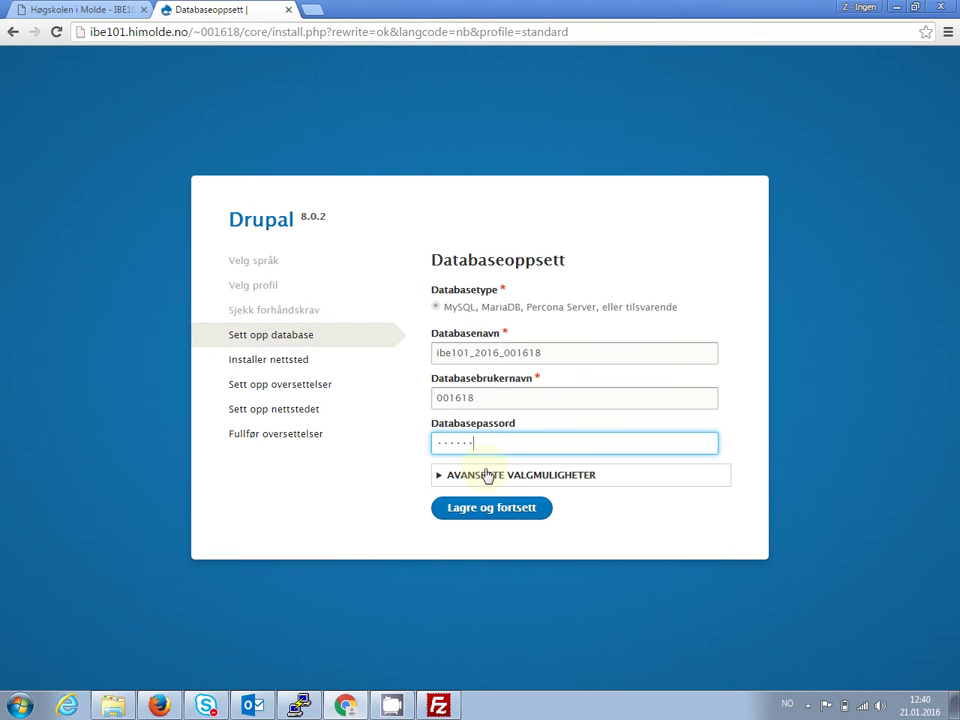
click(490, 506)
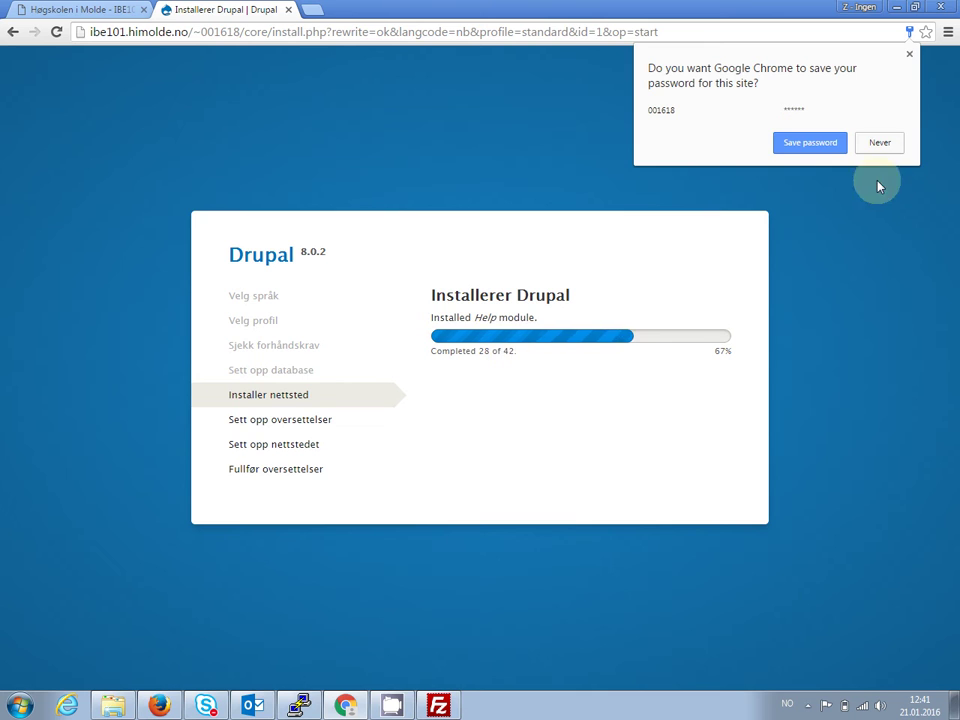
- Decline Chrome's offer to save the database password while Drupal installs
click(880, 147)
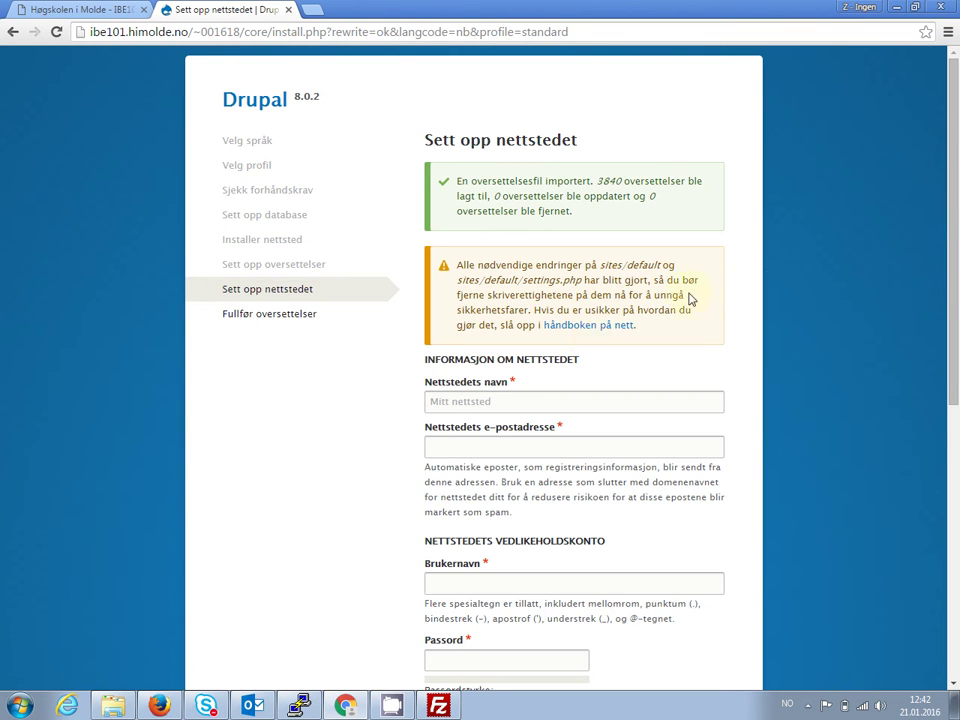
- Enter 'Træff fotball' as the site name and fill in the site e-mail address
click(516, 394)
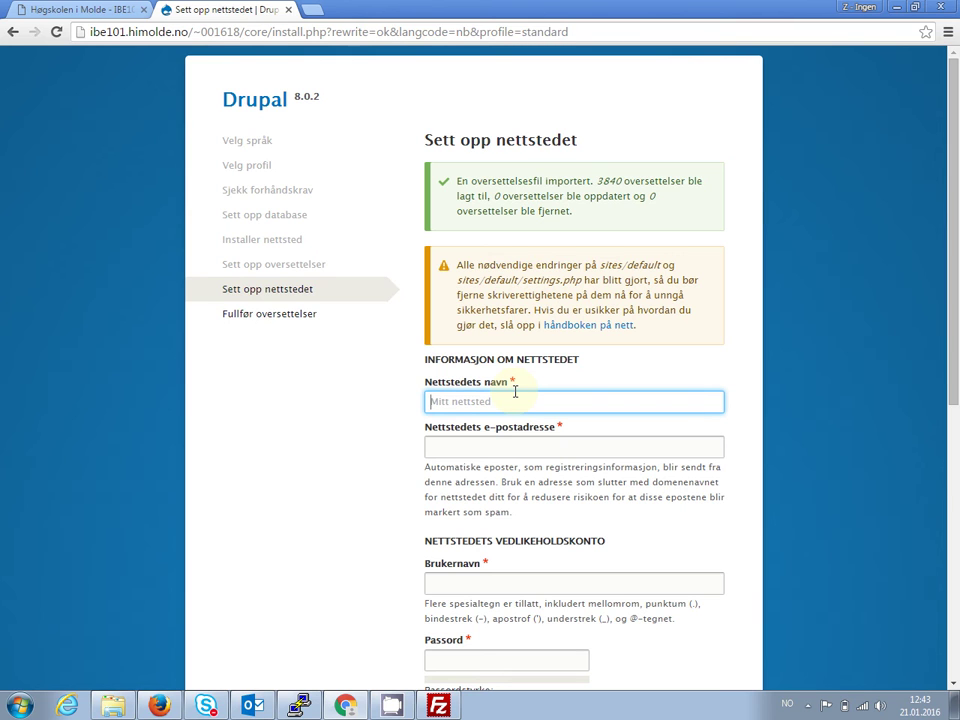
text(Træff fotball)
key(Tab)
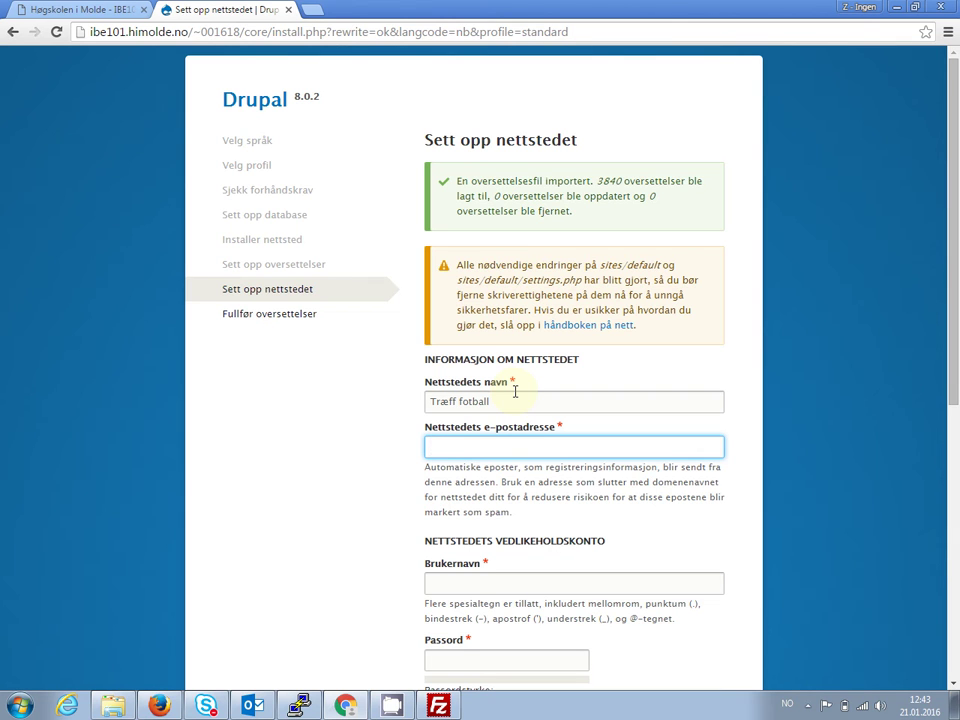
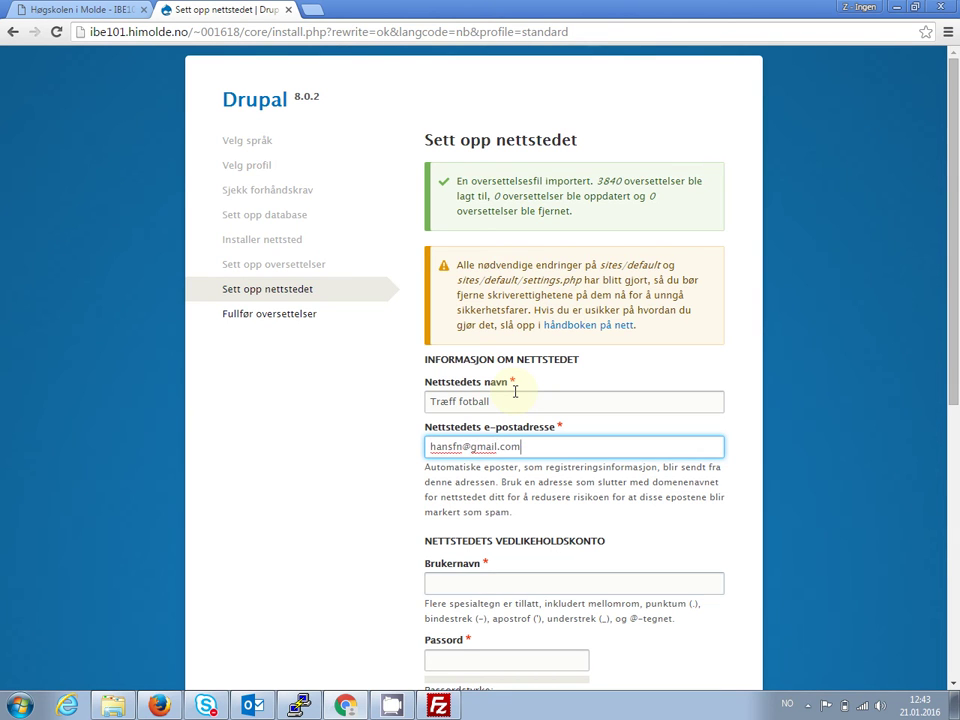
- Fill in the admin account username, password and password confirmation
key(Tab)
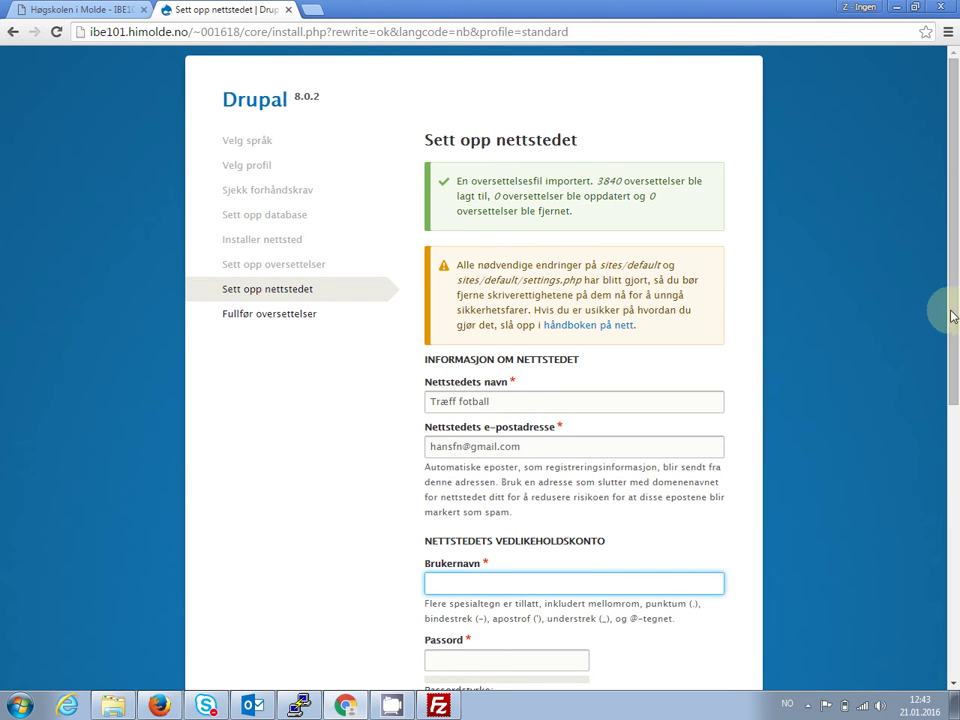
drag(952, 316, 945, 439)
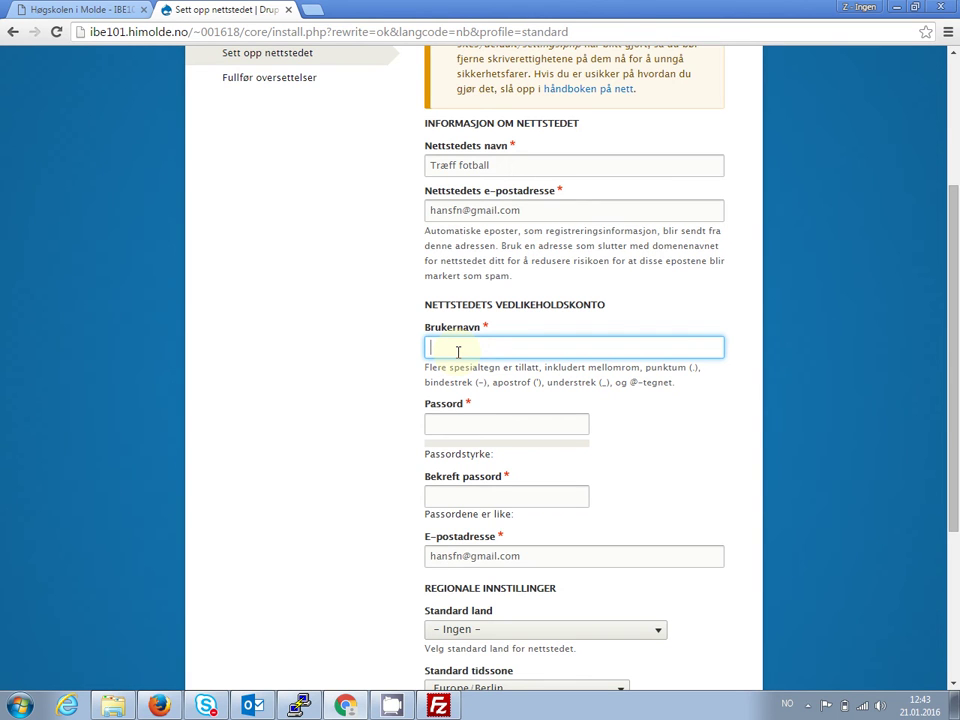
text(0016118_admin)
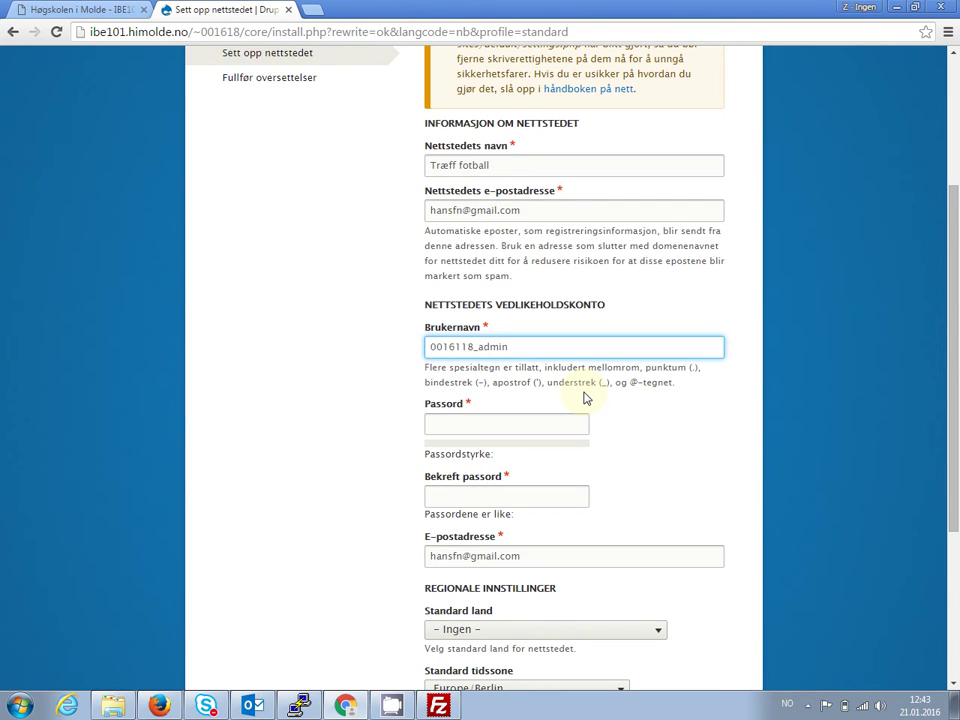
key(Tab)
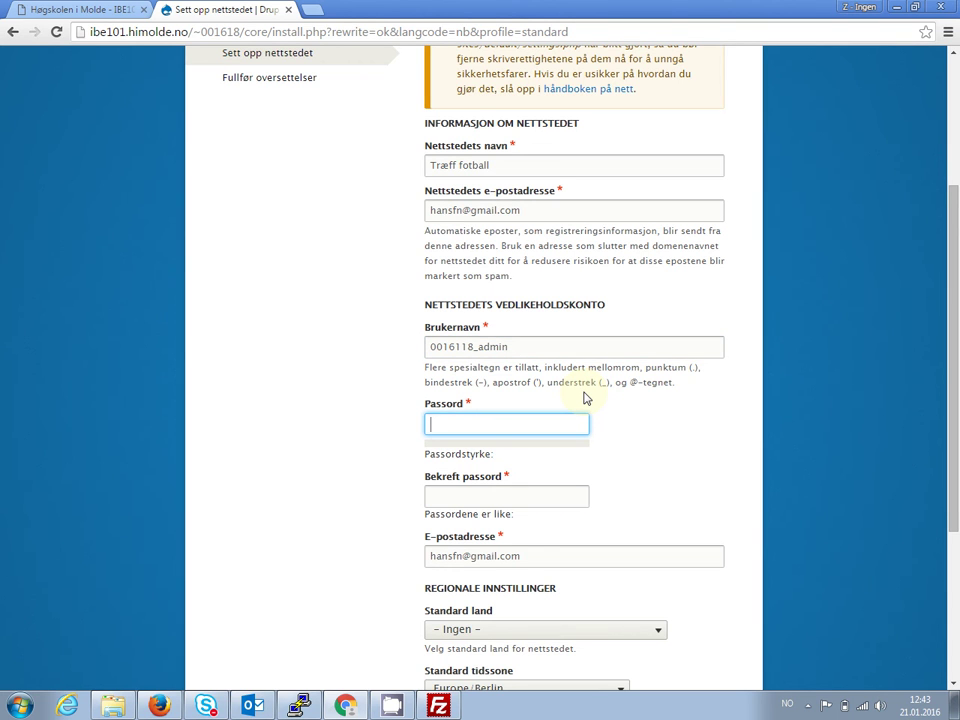
text(*******)
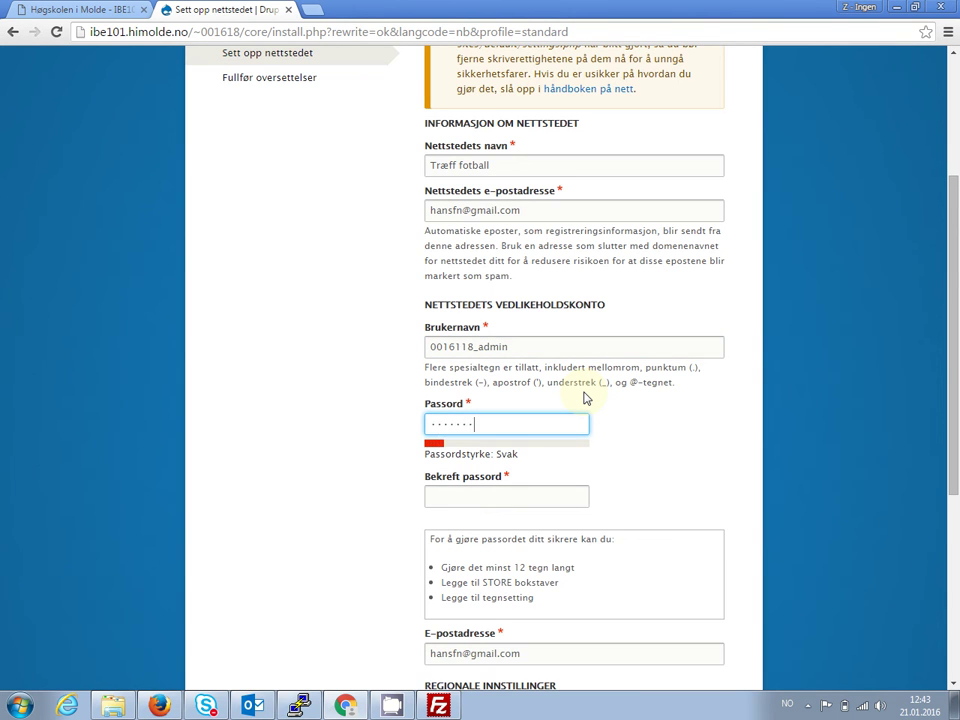
key(Tab)
text(********)
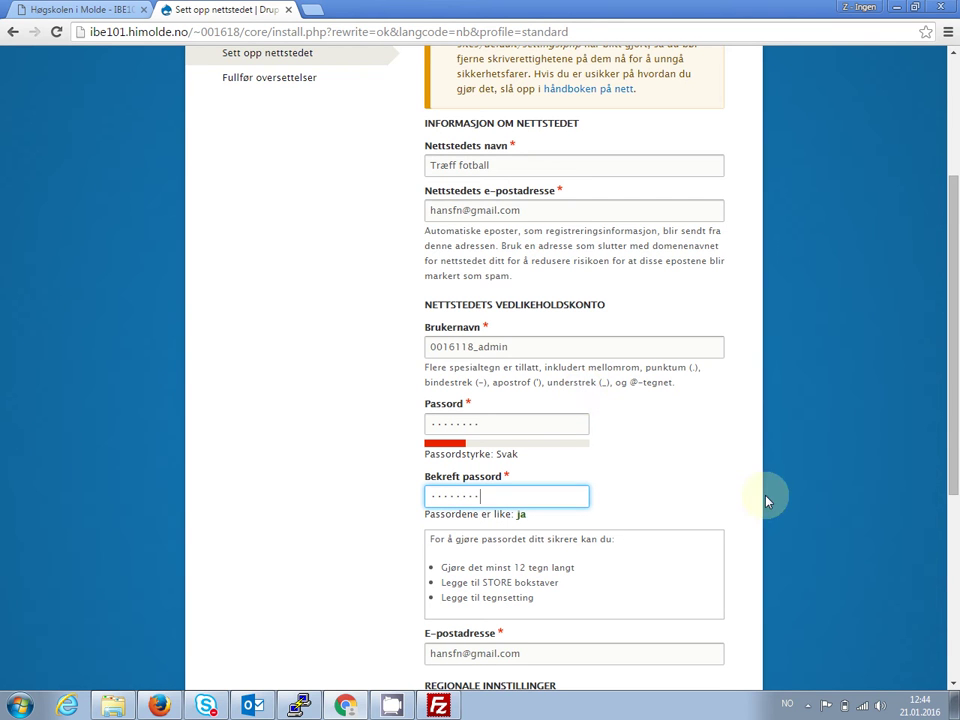
- Choose Norge as the default country and save the site configuration
drag(944, 420, 943, 574)
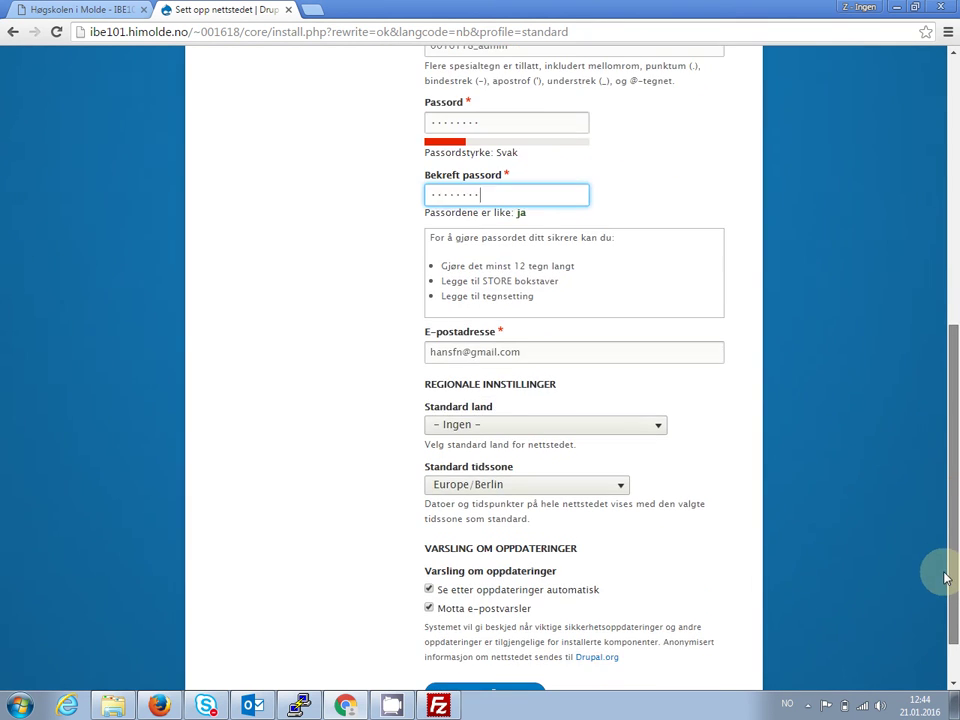
click(645, 421)
text(no)
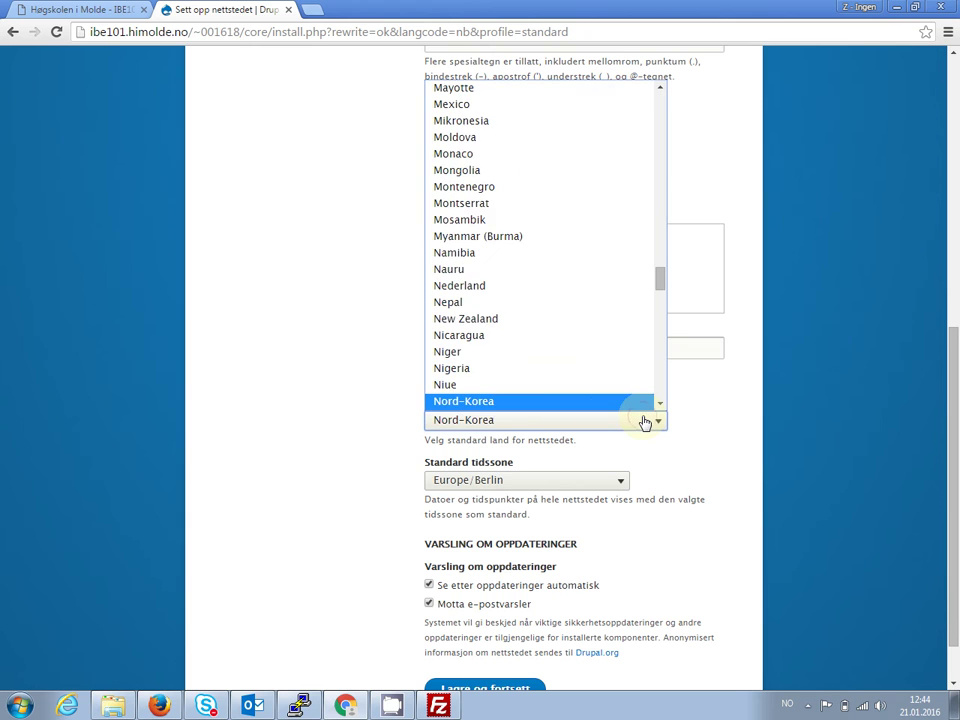
key(Down)
key(Down)
key(Down)
key(Down)
key(Return)
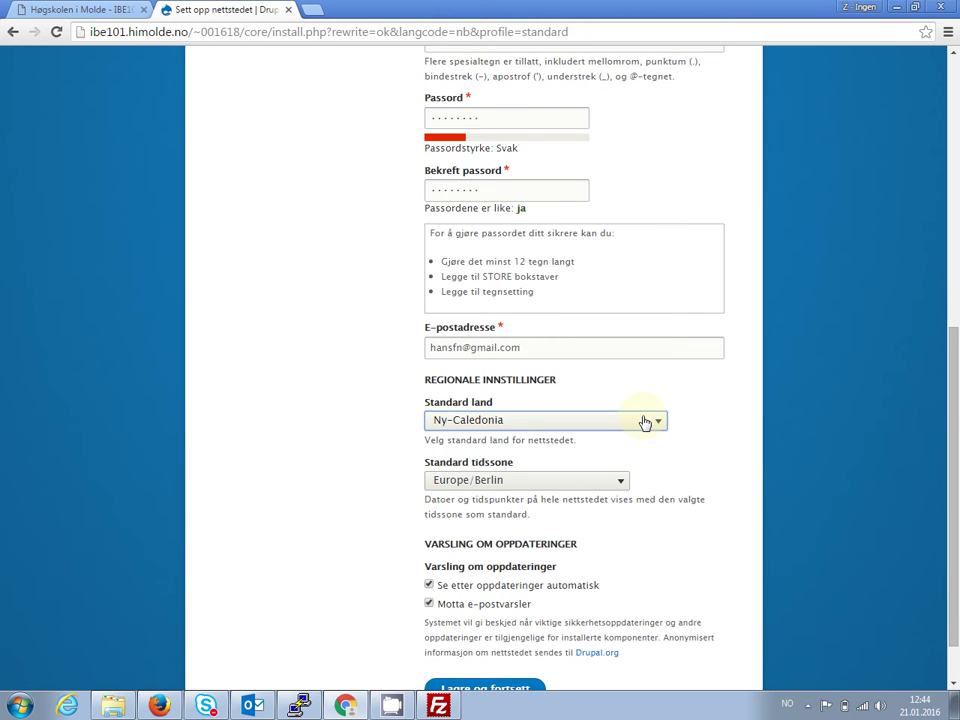
click(645, 421)
key(Up)
key(Return)
drag(943, 439, 943, 525)
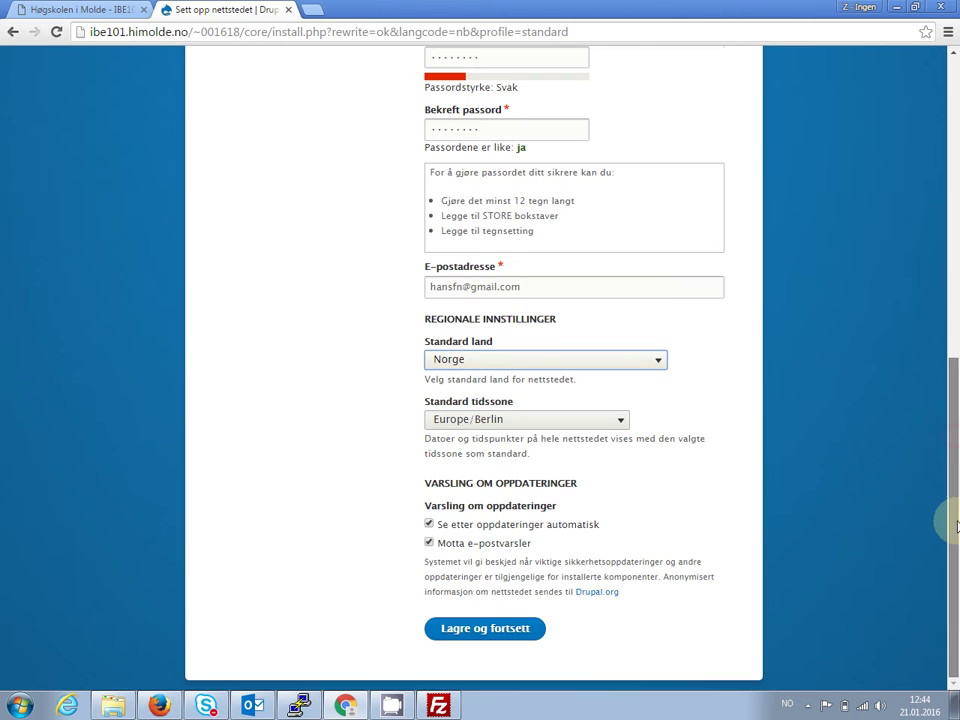
click(484, 642)
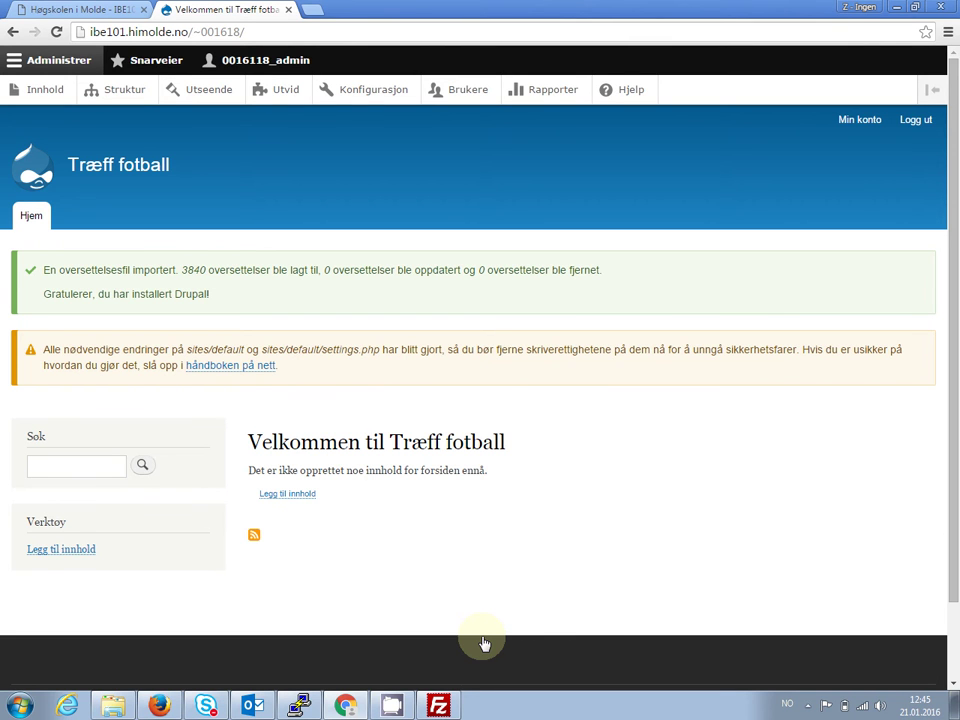
- Switch back to FileZilla from the finished Træff fotball front page
key(alt+Tab)
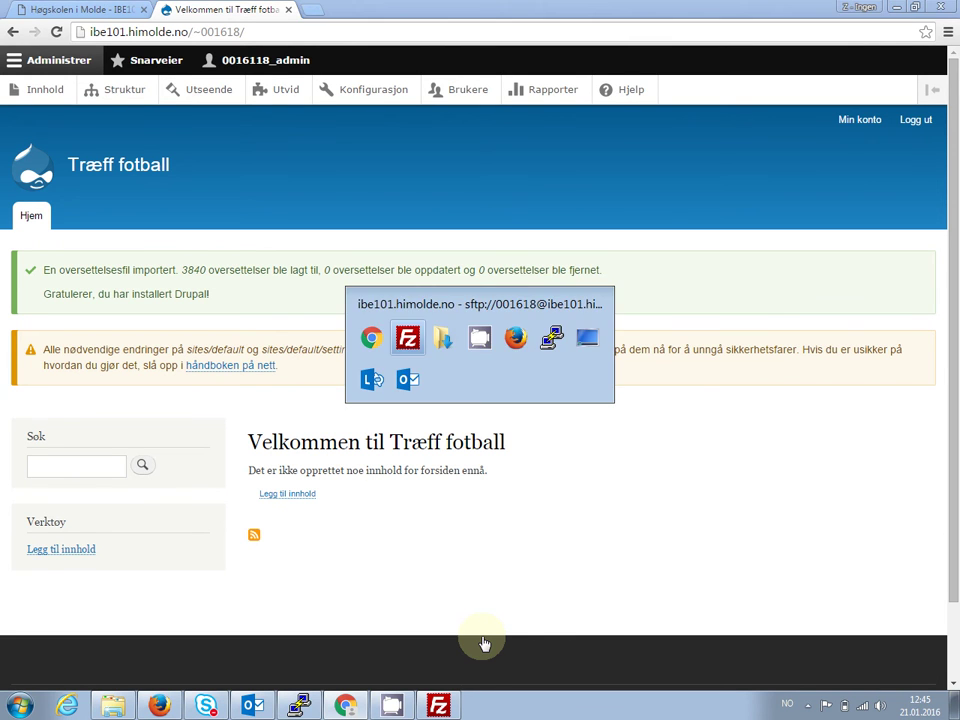
- Clear all write permissions on the server's settings.php (444), then reload the Træff fotball front page
right_click(509, 271)
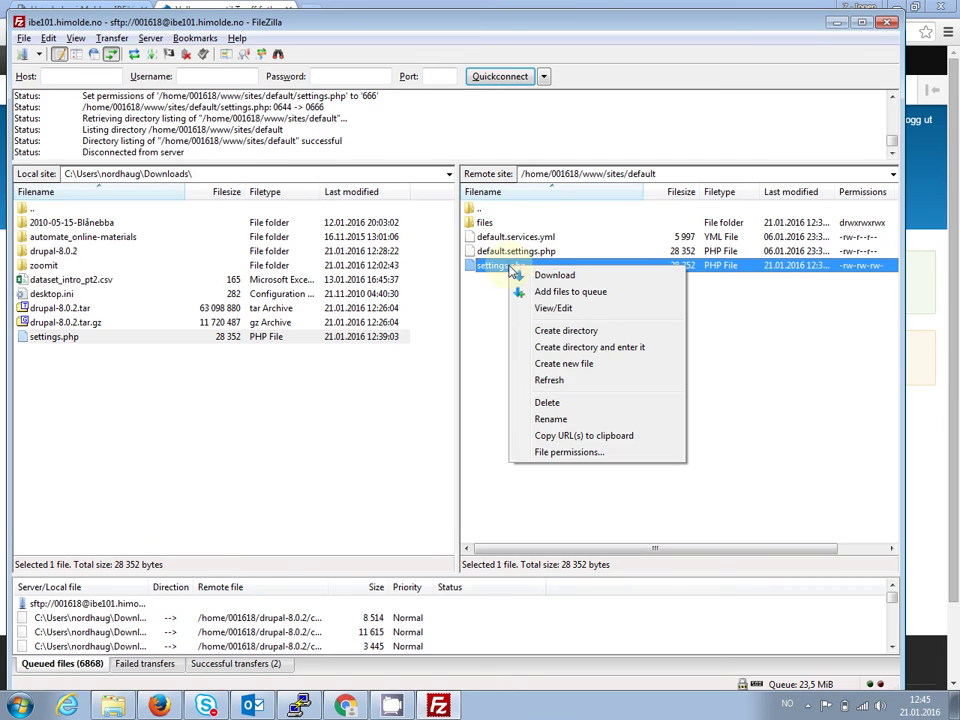
click(557, 453)
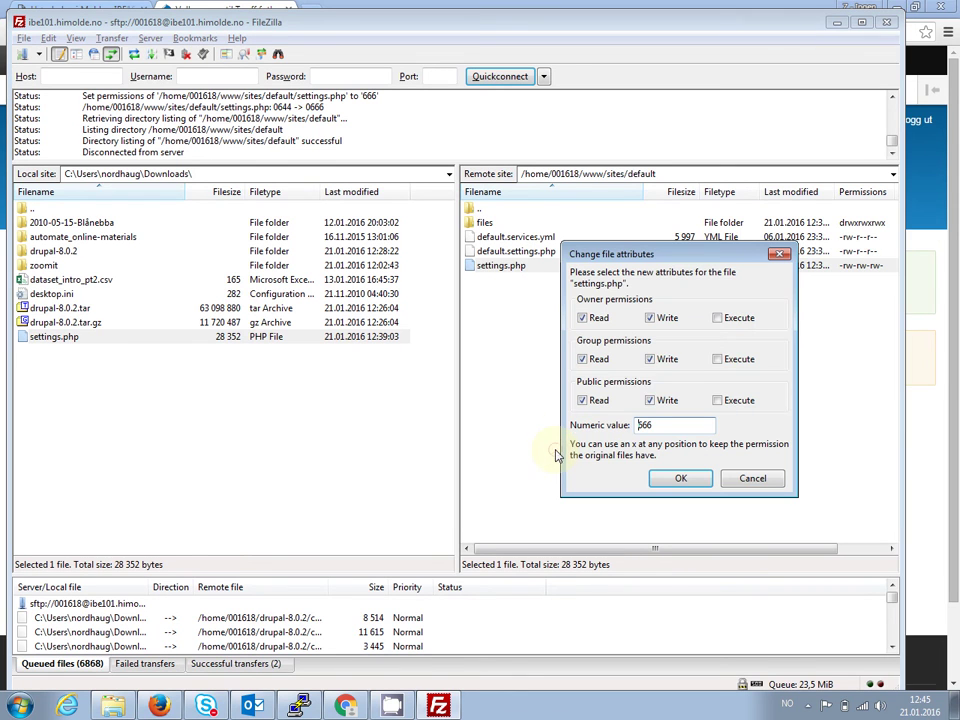
click(650, 400)
click(652, 359)
click(651, 359)
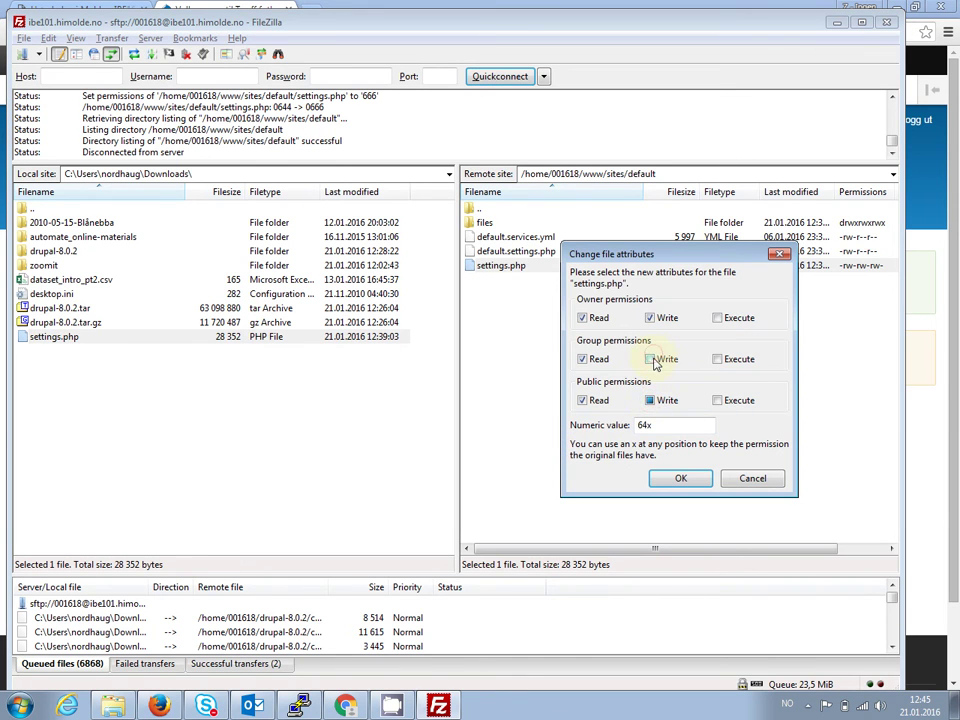
click(651, 400)
click(651, 318)
click(651, 318)
click(680, 478)
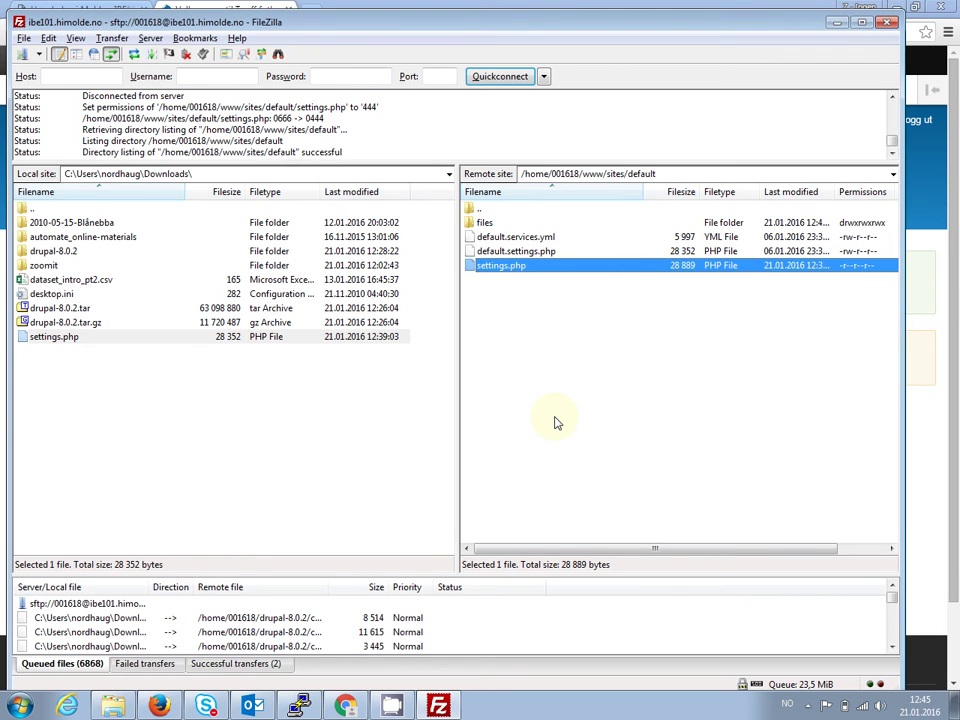
key(alt+Tab)
click(137, 165)
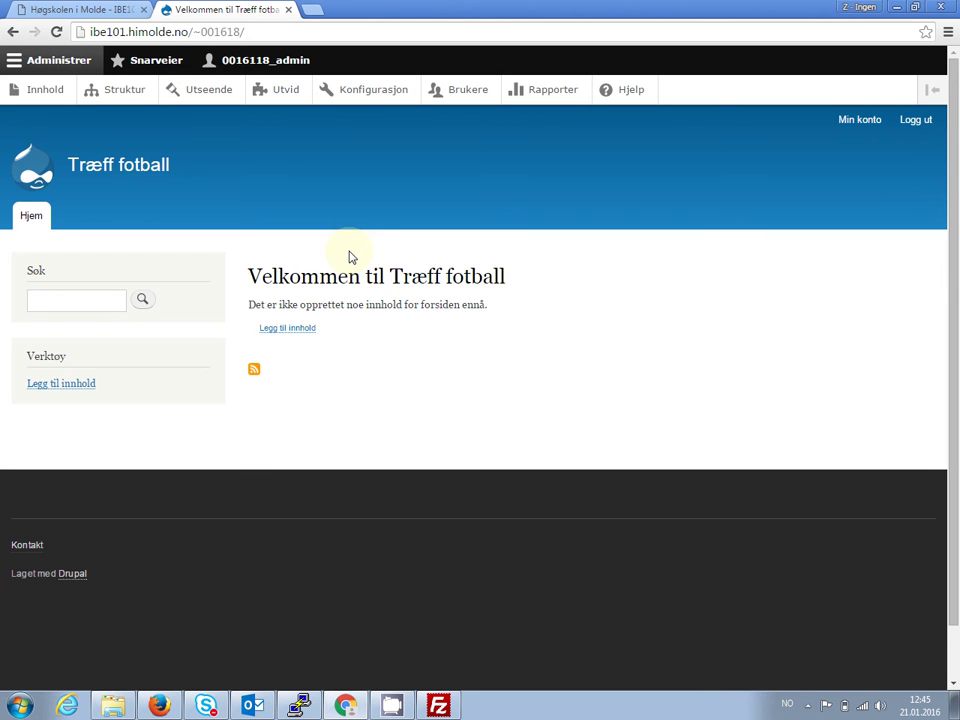
- Try Legg til innhold, strip node/add from the URL back to the site root, and retry it
click(305, 330)
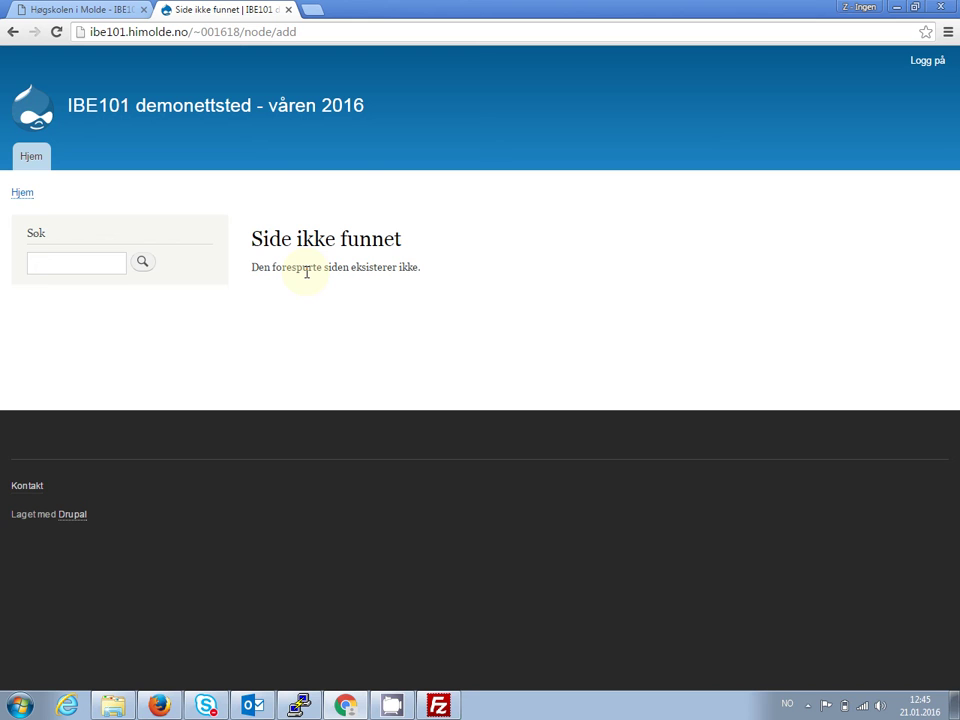
click(213, 115)
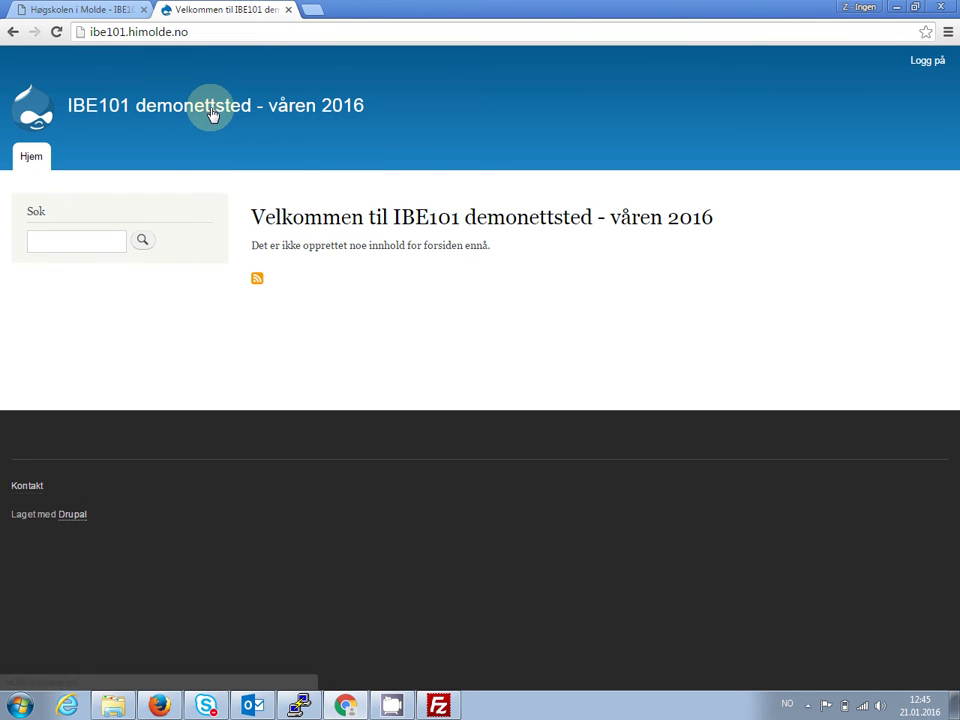
click(14, 33)
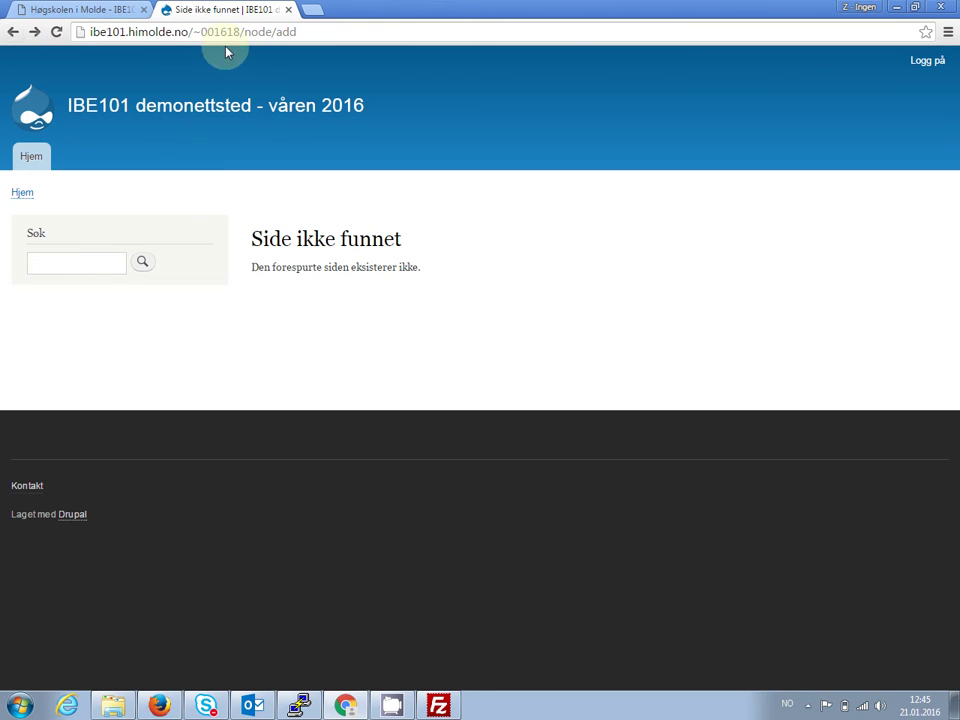
drag(246, 32, 396, 36)
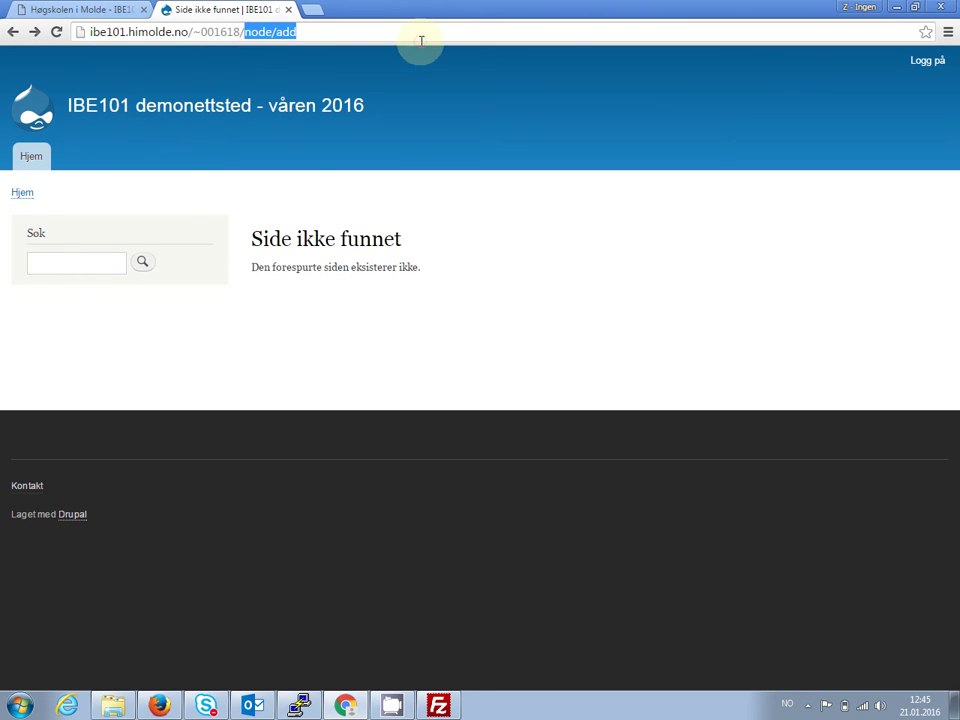
key(BackSpace)
key(Return)
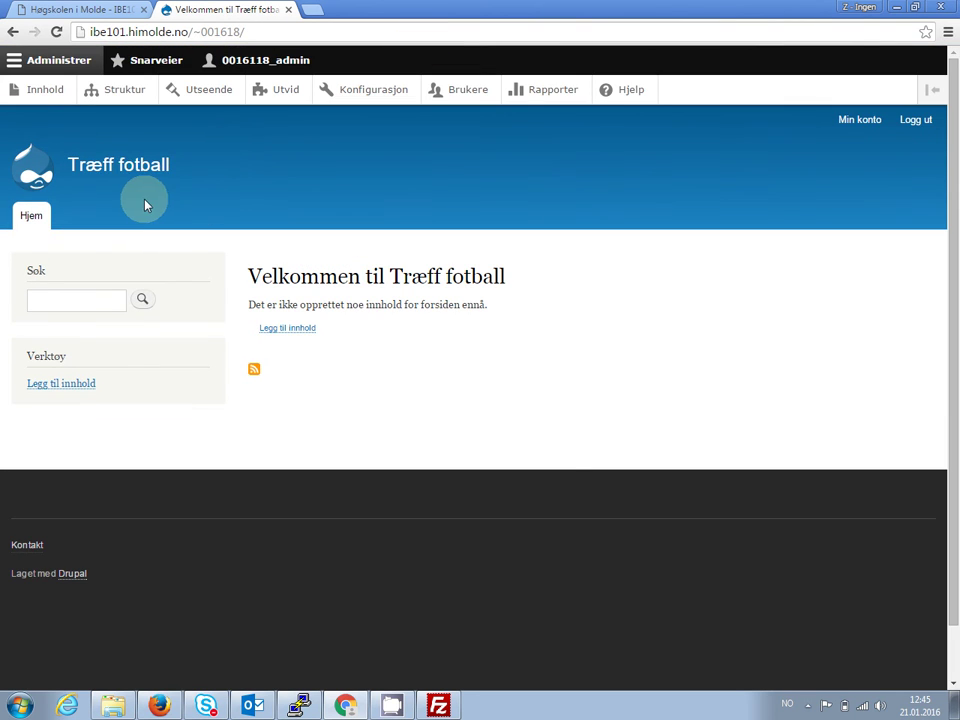
click(289, 329)
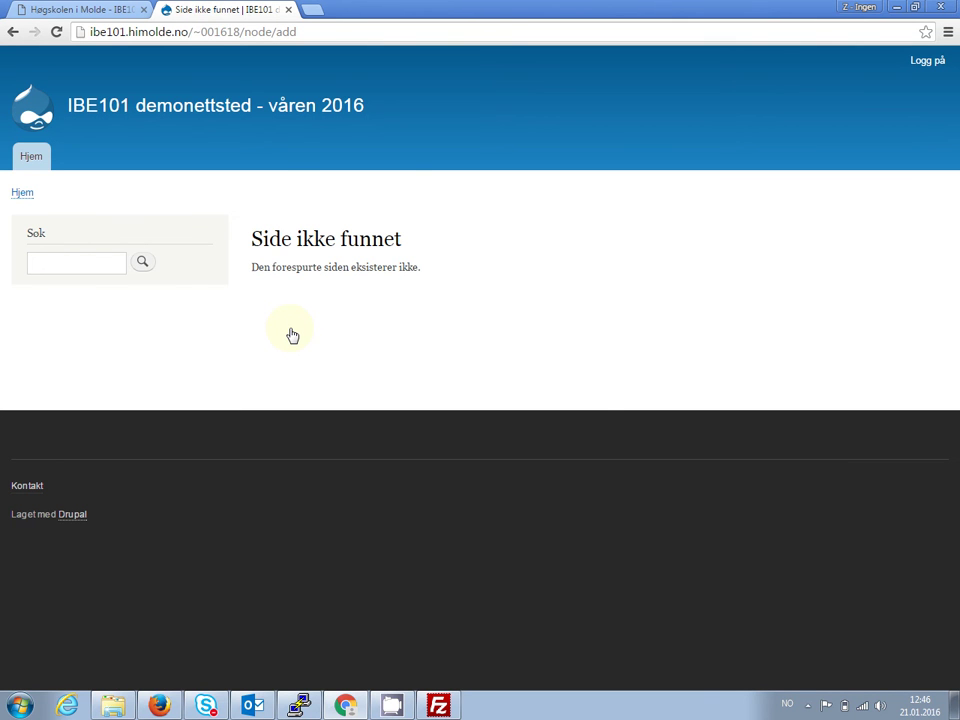
key(alt+Tab)
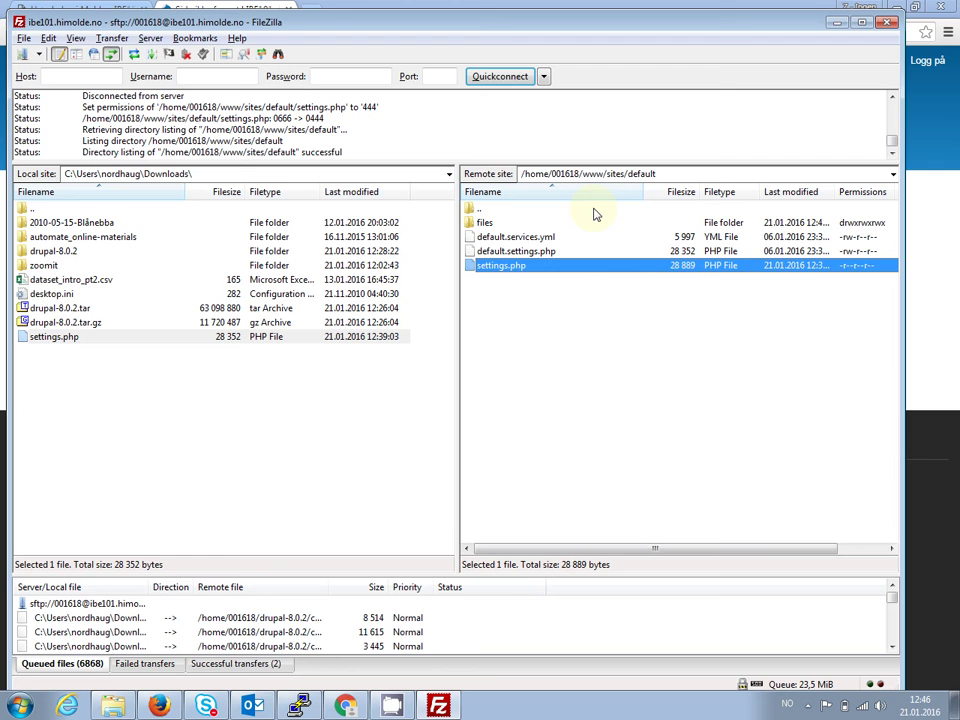
- Go up two levels to the server's www folder and right-click its .htaccess file
double_click(493, 208)
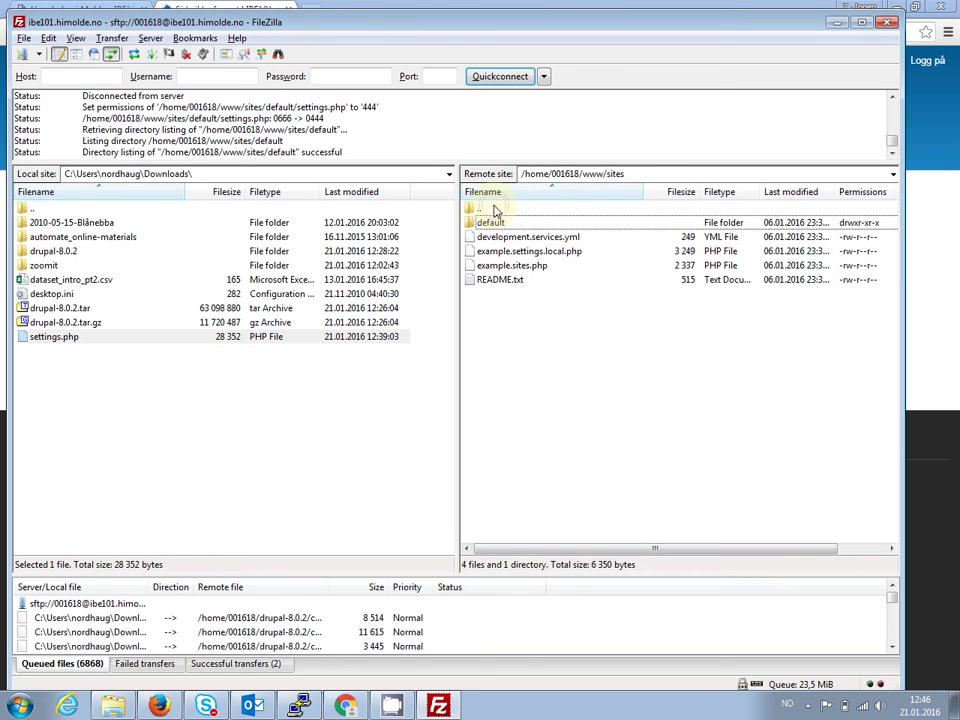
double_click(480, 208)
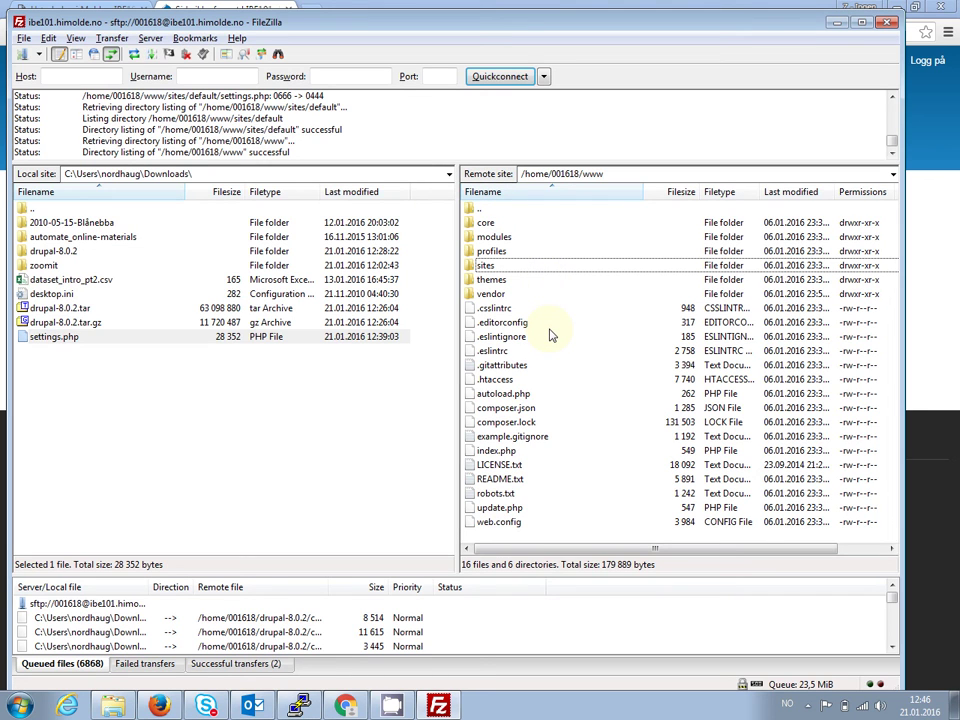
key(Up)
key(Up)
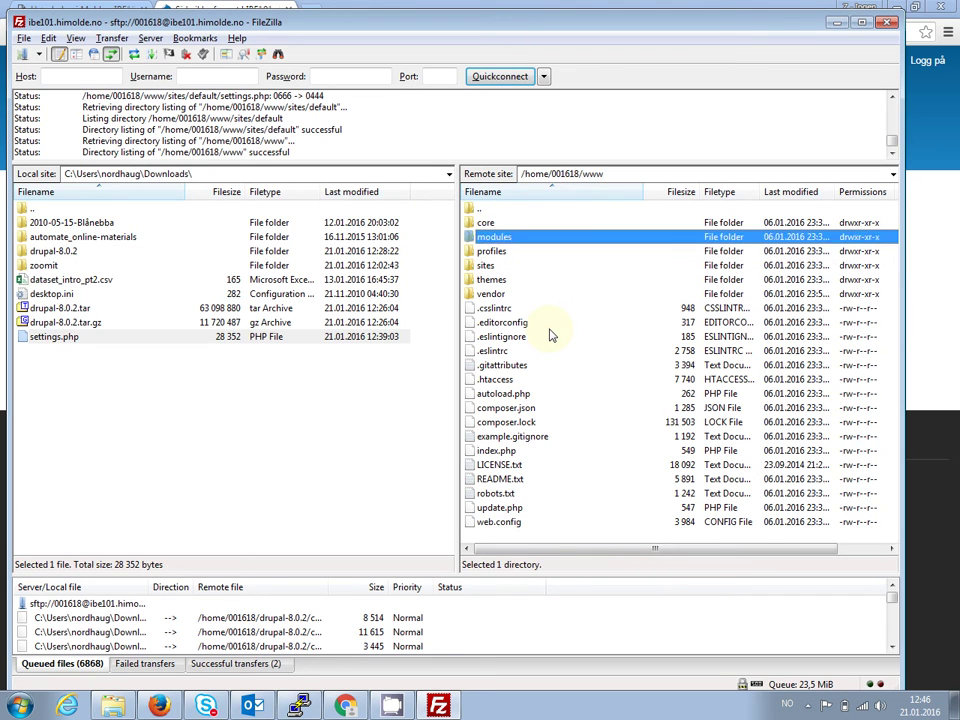
key(Up)
key(Down)
key(Down)
key(Down)
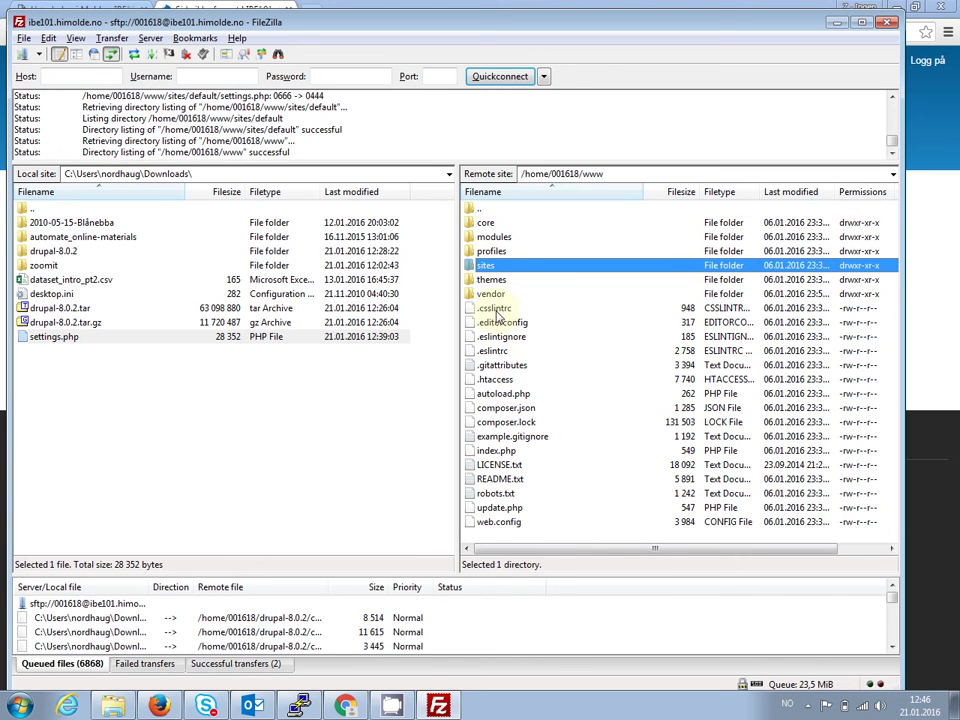
click(491, 381)
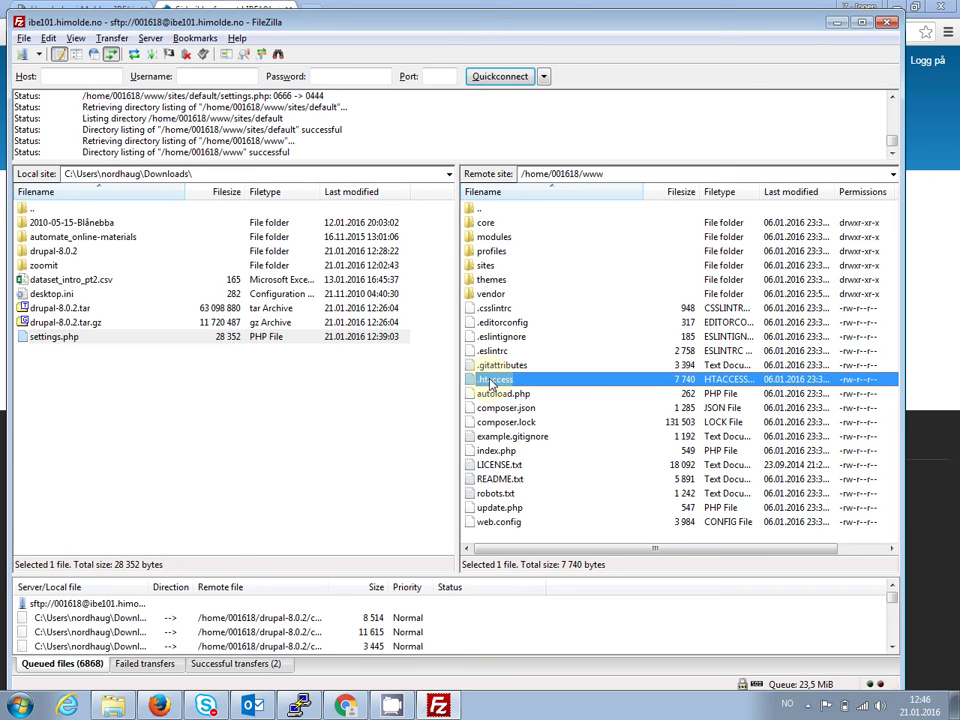
right_click(491, 384)
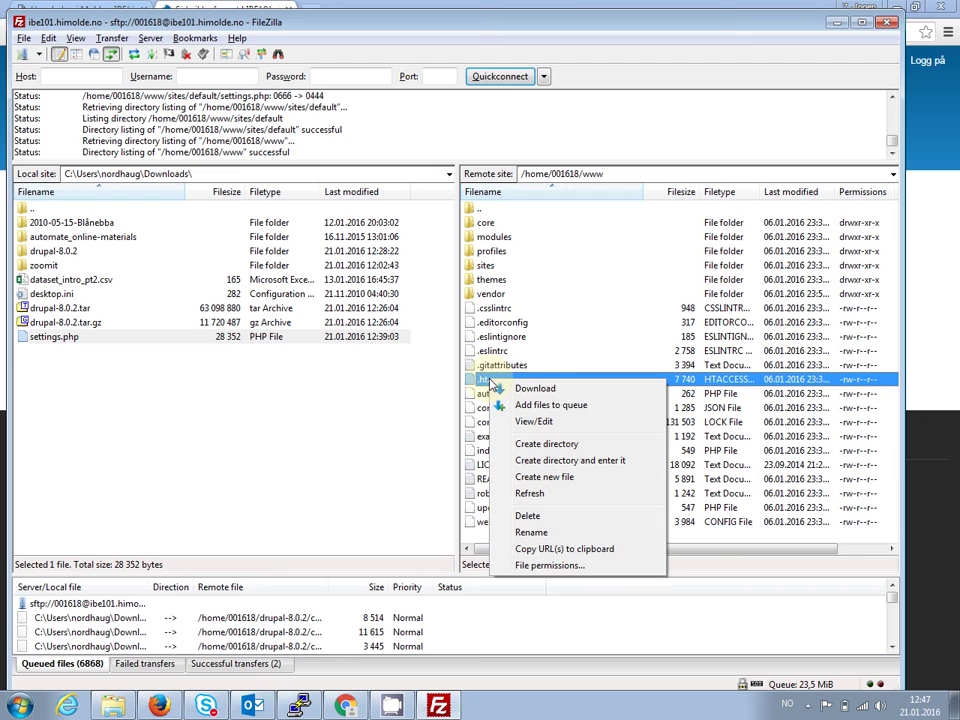
- Choose View/Edit for .htaccess with a custom program, browsing up to the C: drive
click(562, 424)
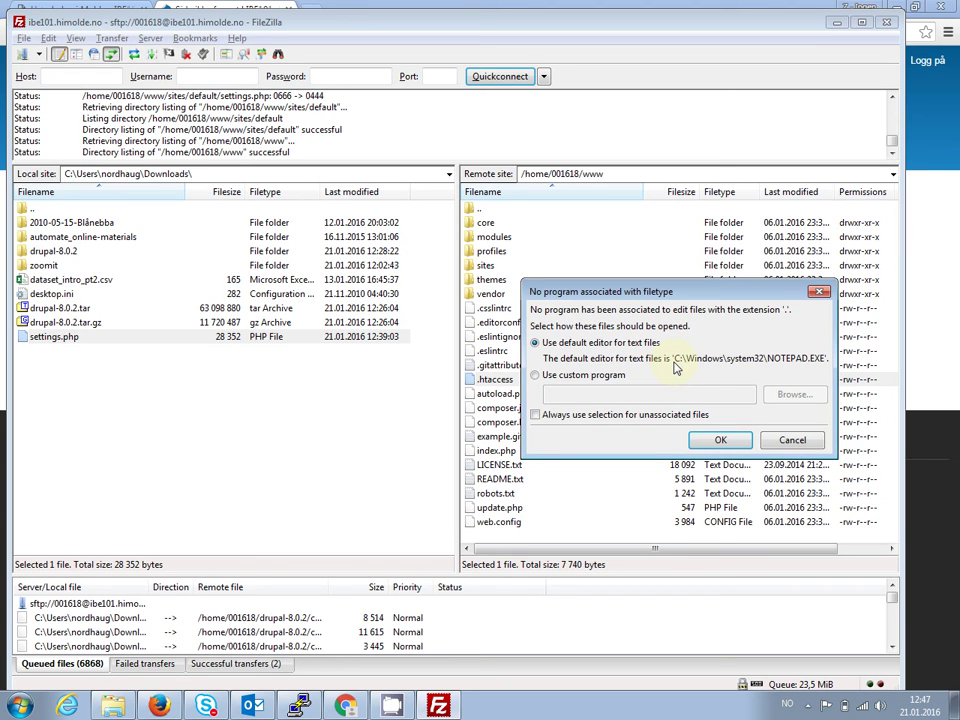
click(566, 375)
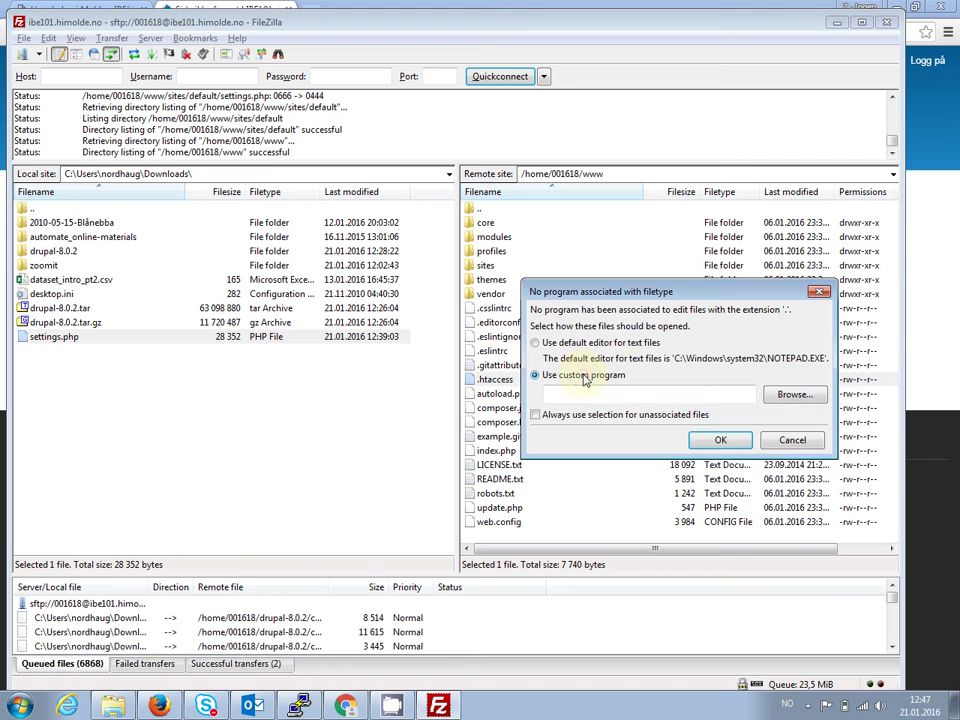
click(795, 396)
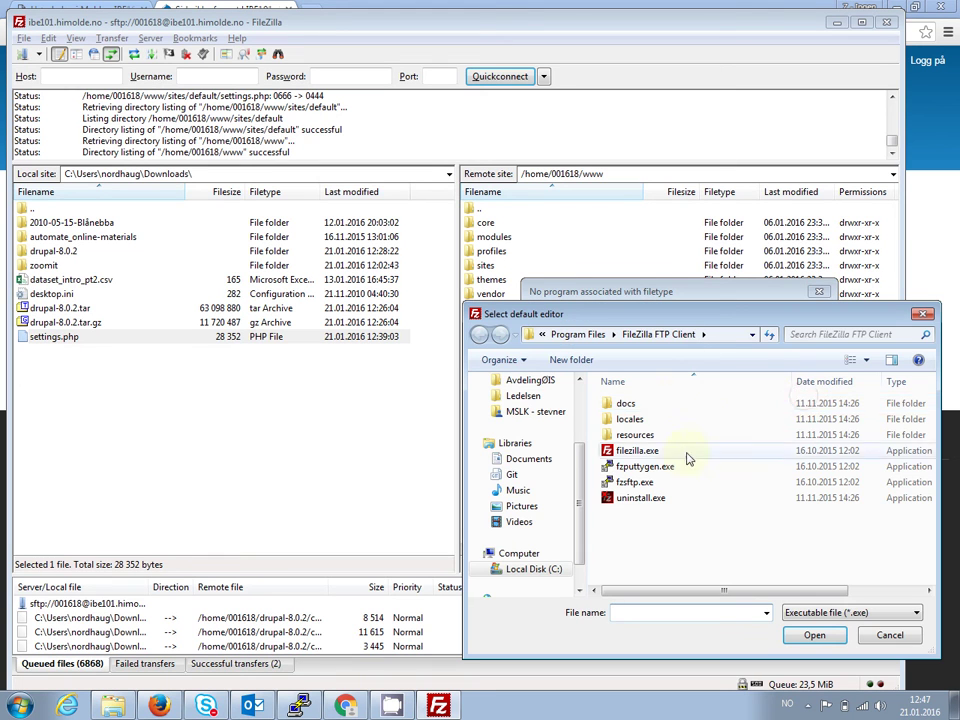
click(578, 335)
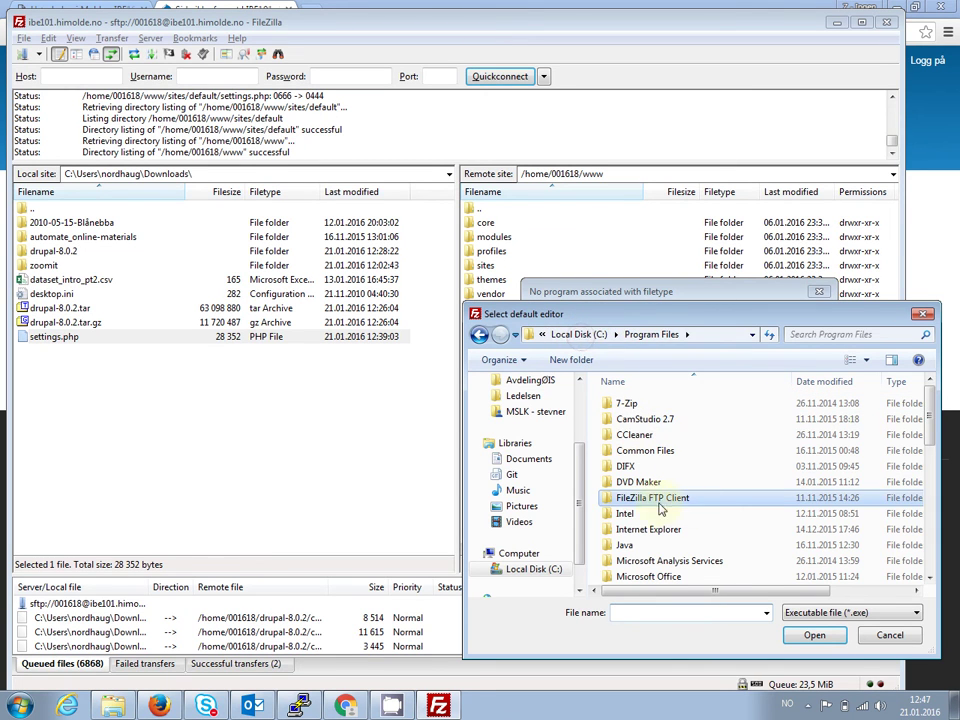
drag(928, 415, 928, 487)
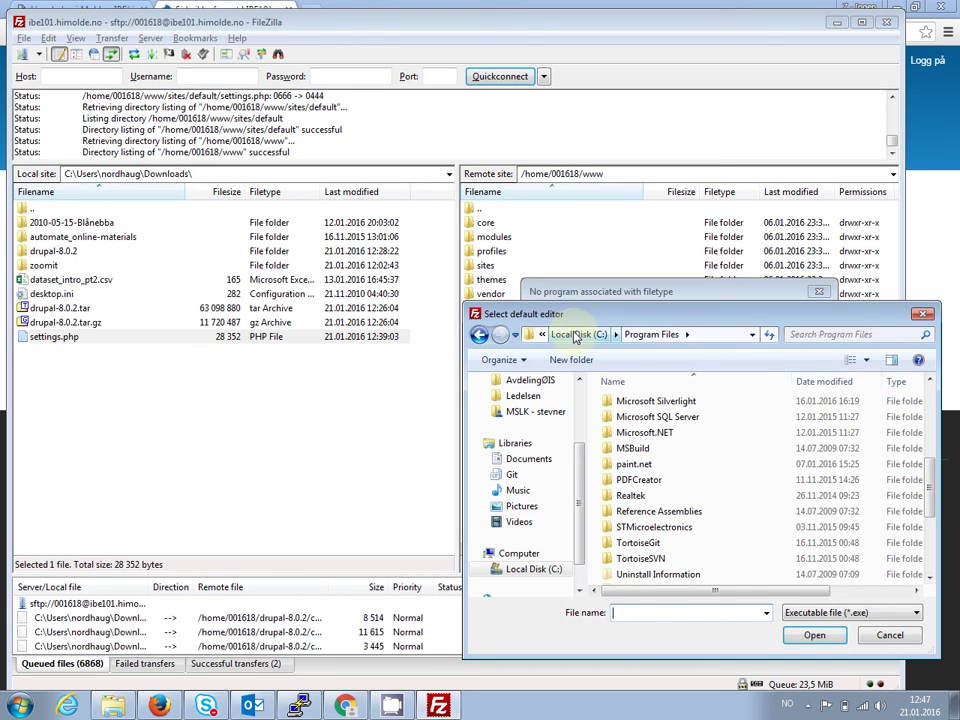
click(568, 335)
- Pick Program Files (x86)\Notepad++\notepad++.exe as the editor, always using this selection
double_click(651, 544)
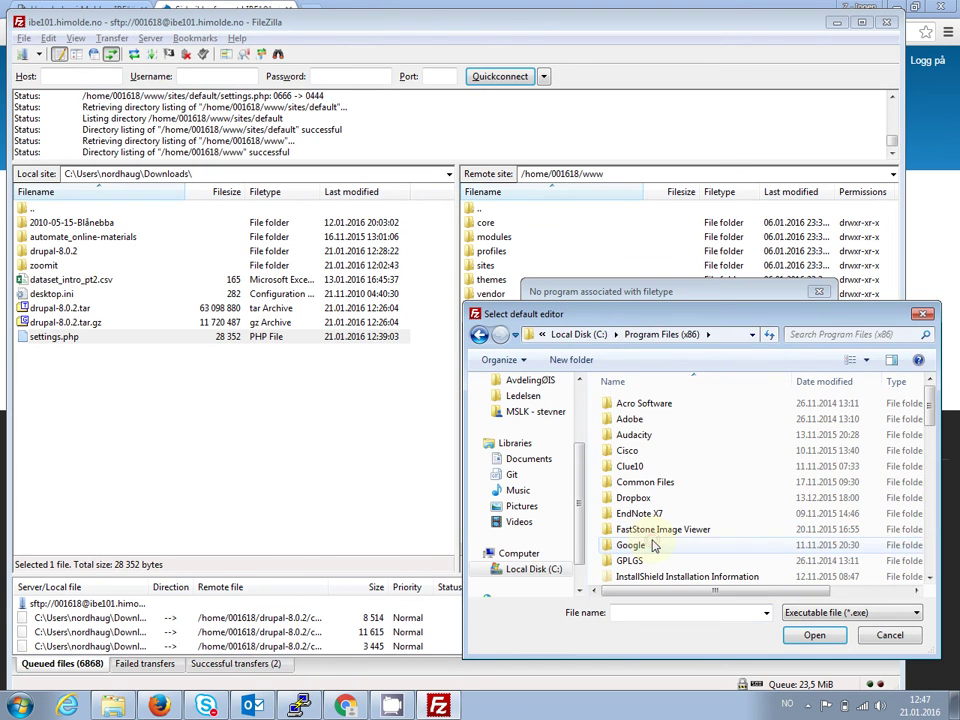
drag(928, 413, 926, 492)
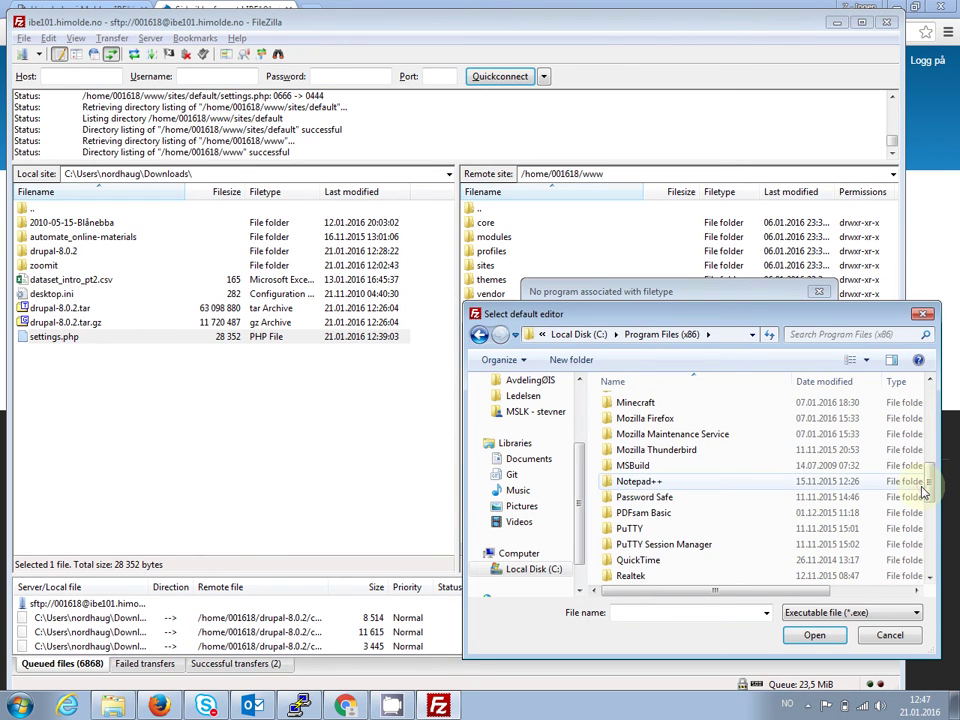
double_click(638, 481)
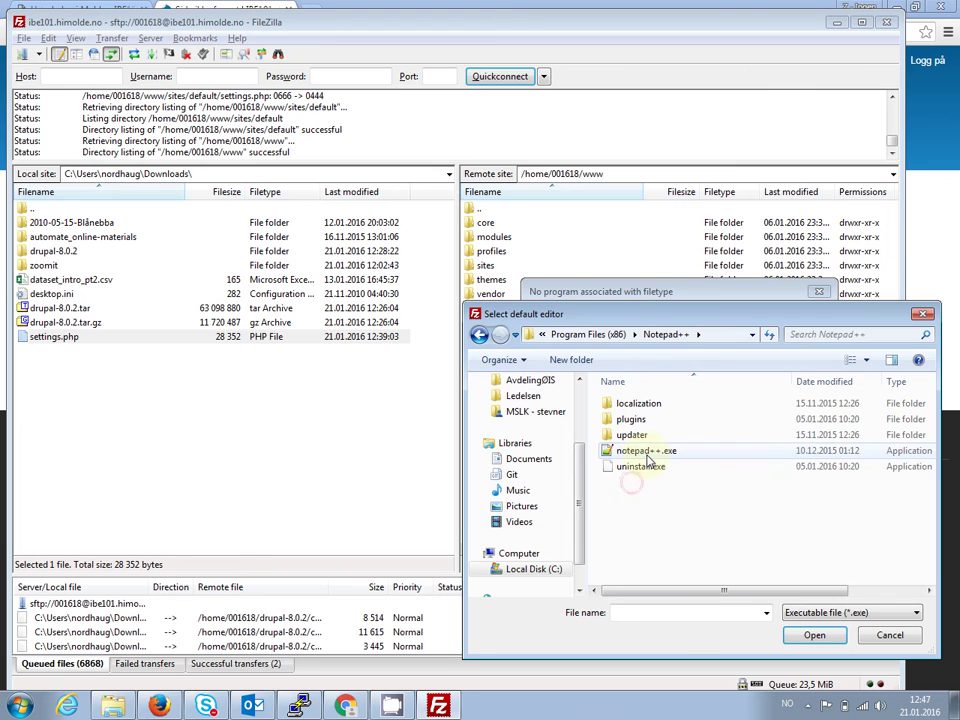
click(645, 451)
click(815, 636)
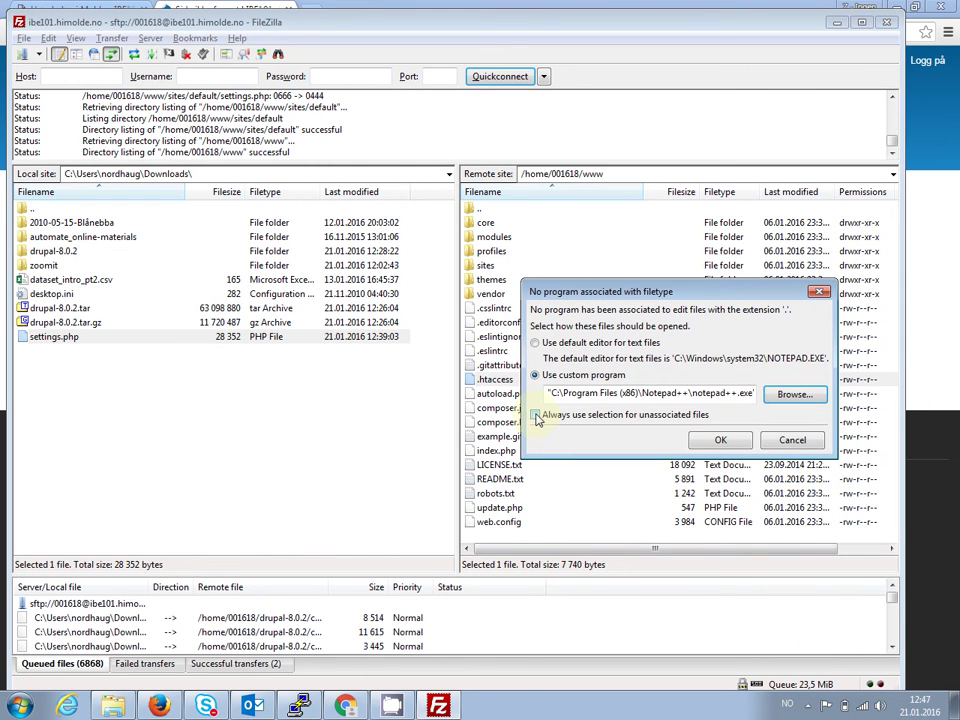
click(536, 415)
click(720, 445)
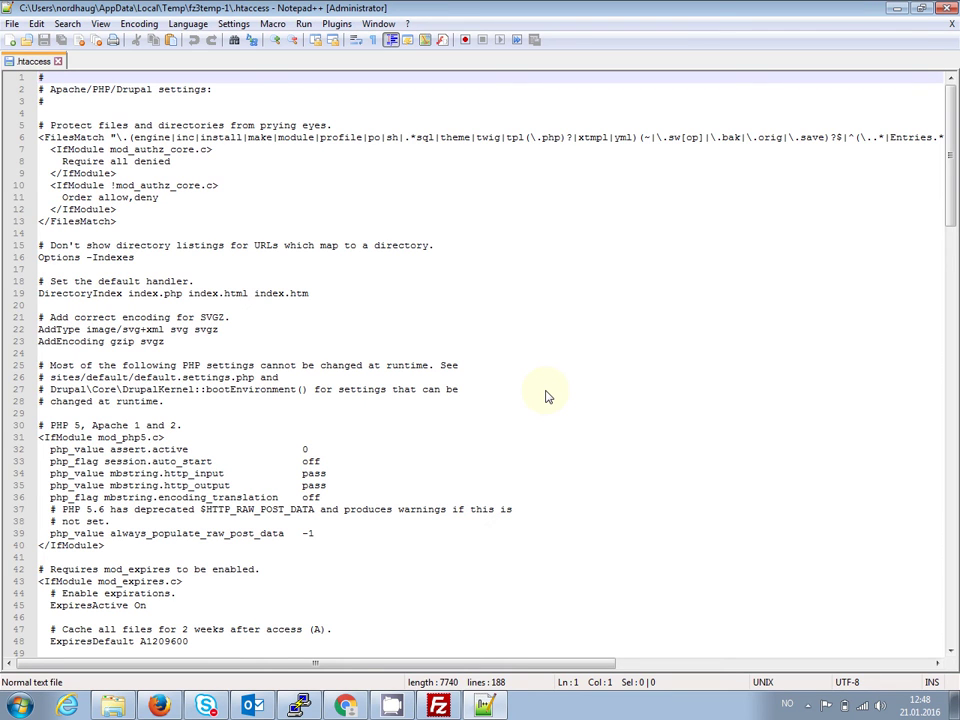
- Search the file for 'base' to locate the RewriteBase /drupal line
key(ctrl+f)
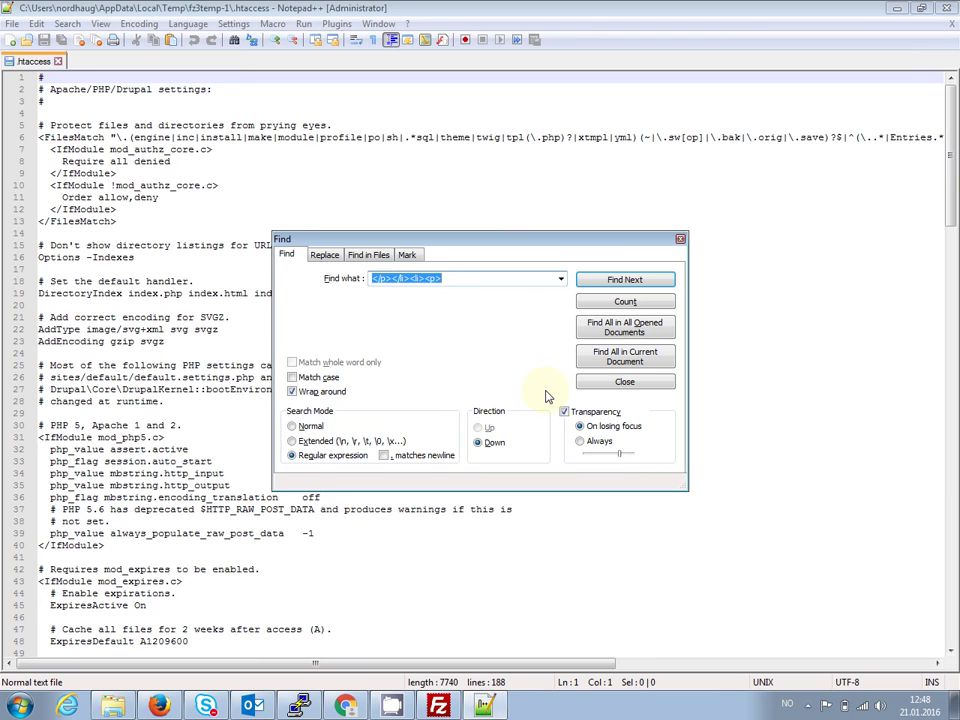
text(base)
key(Return)
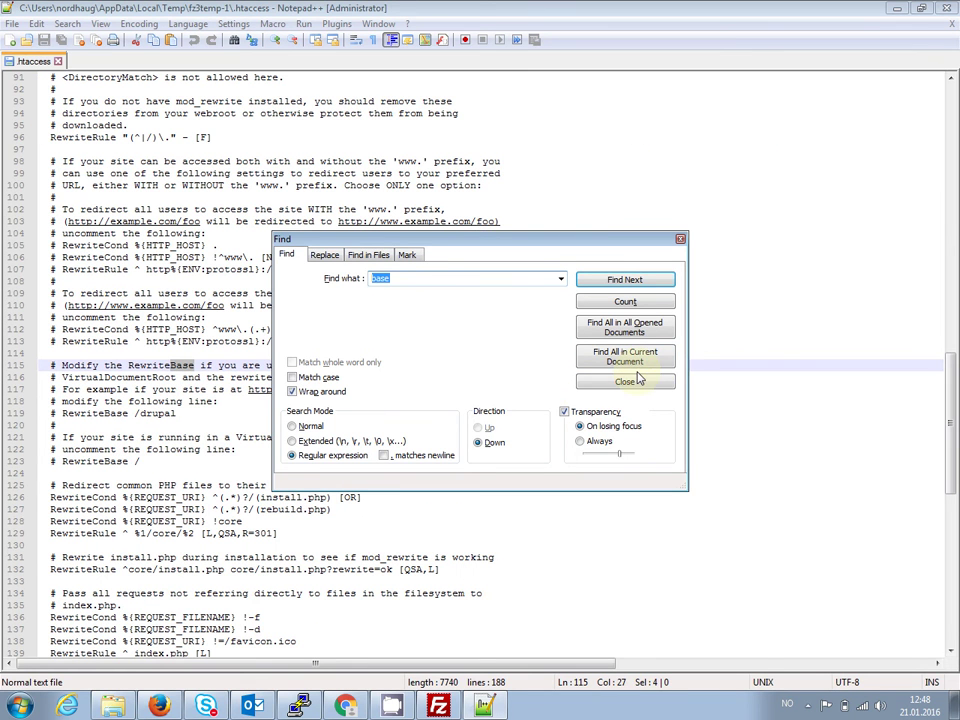
click(636, 380)
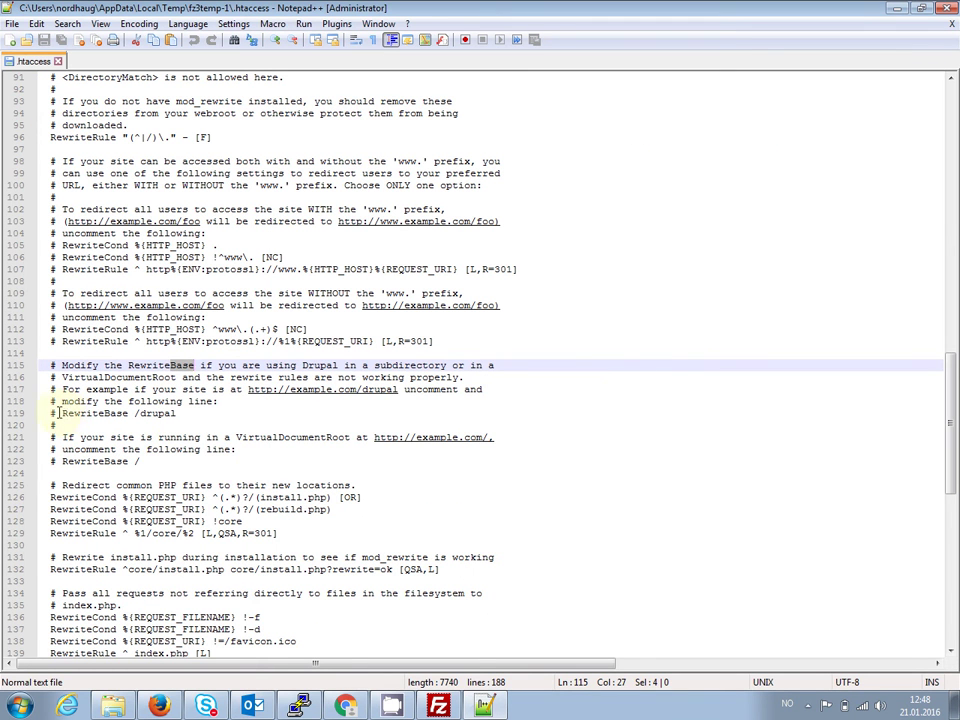
click(60, 413)
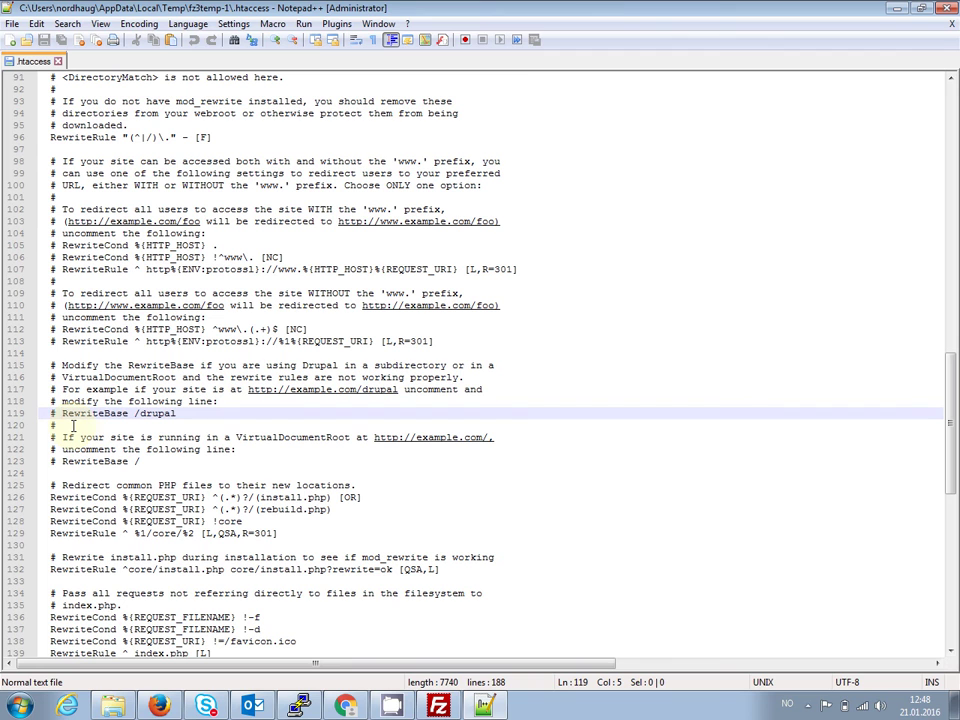
- In Chrome, reset the address to the site root and select its /~001618/ path
key(alt+Tab)
key(Tab)
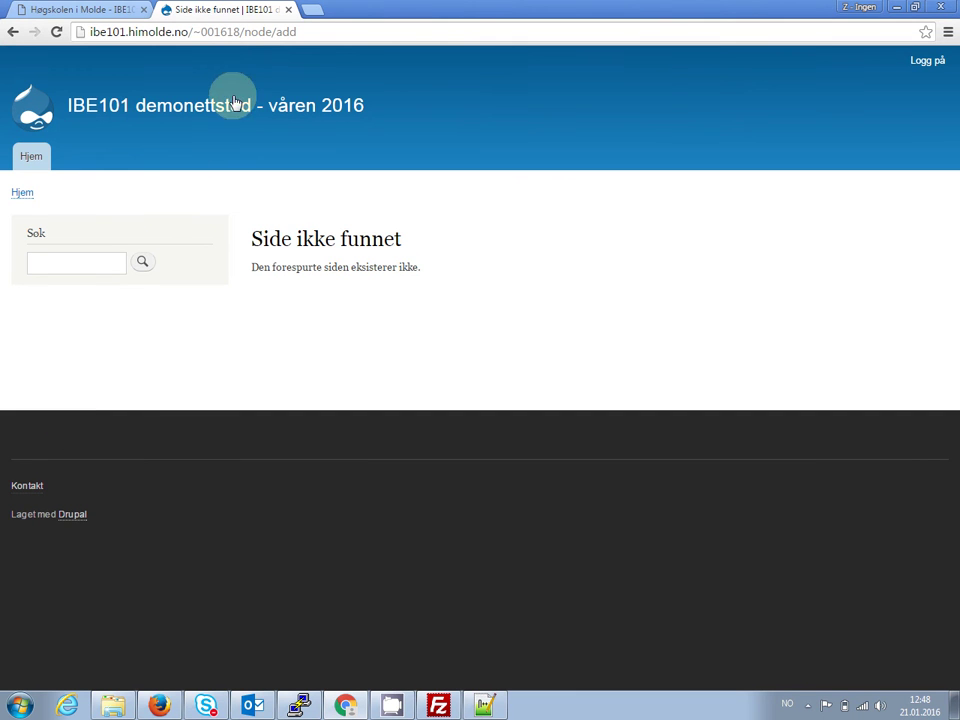
drag(243, 32, 347, 31)
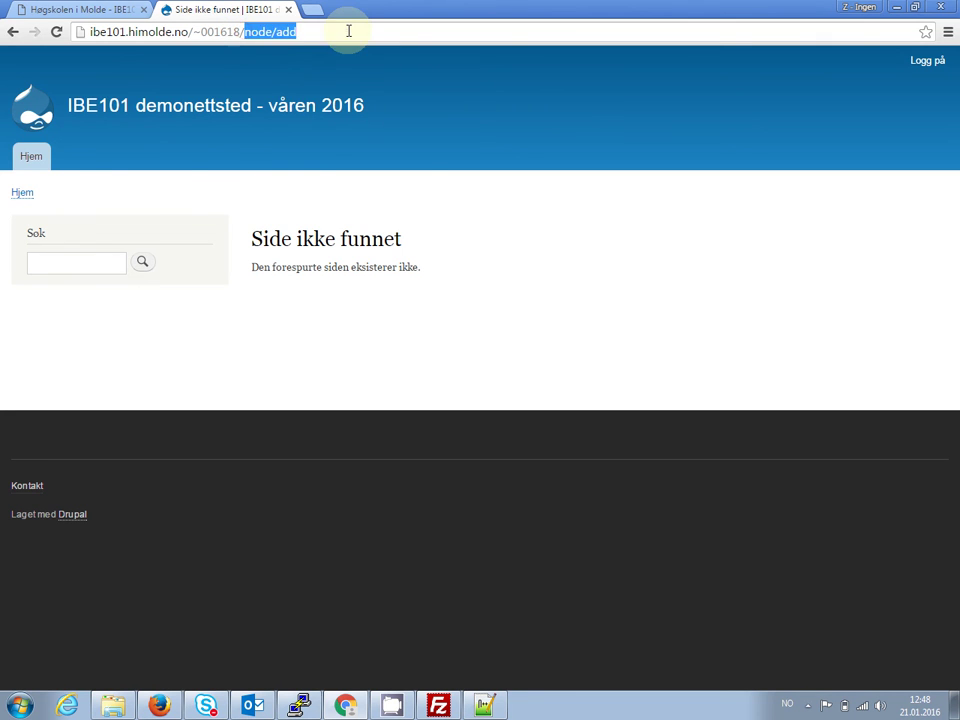
key(BackSpace)
key(Return)
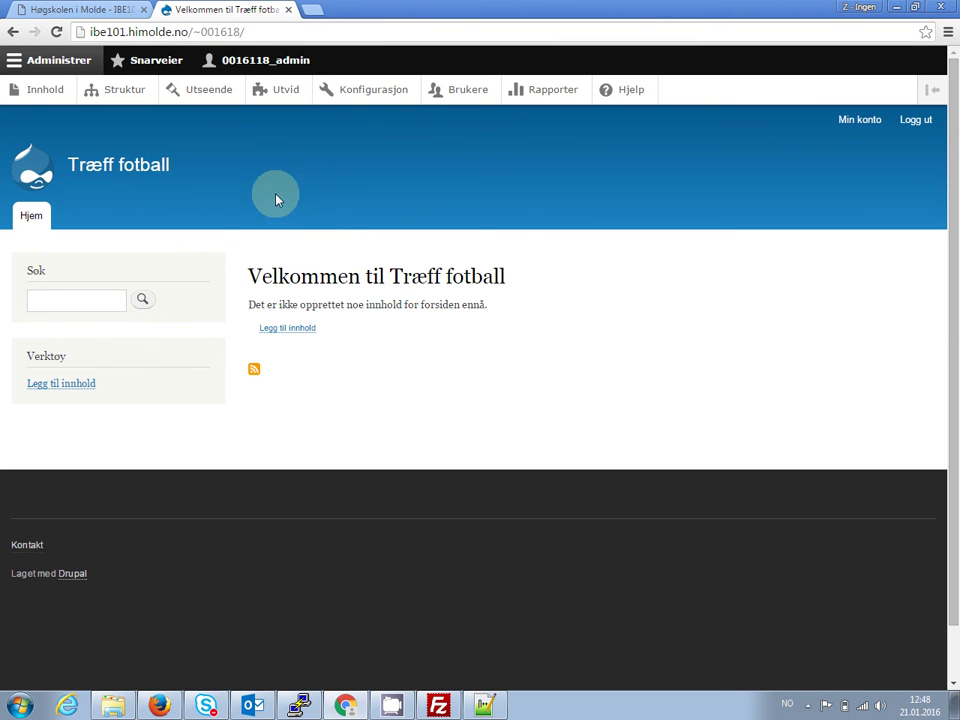
drag(187, 31, 252, 30)
key(ctrl+c)
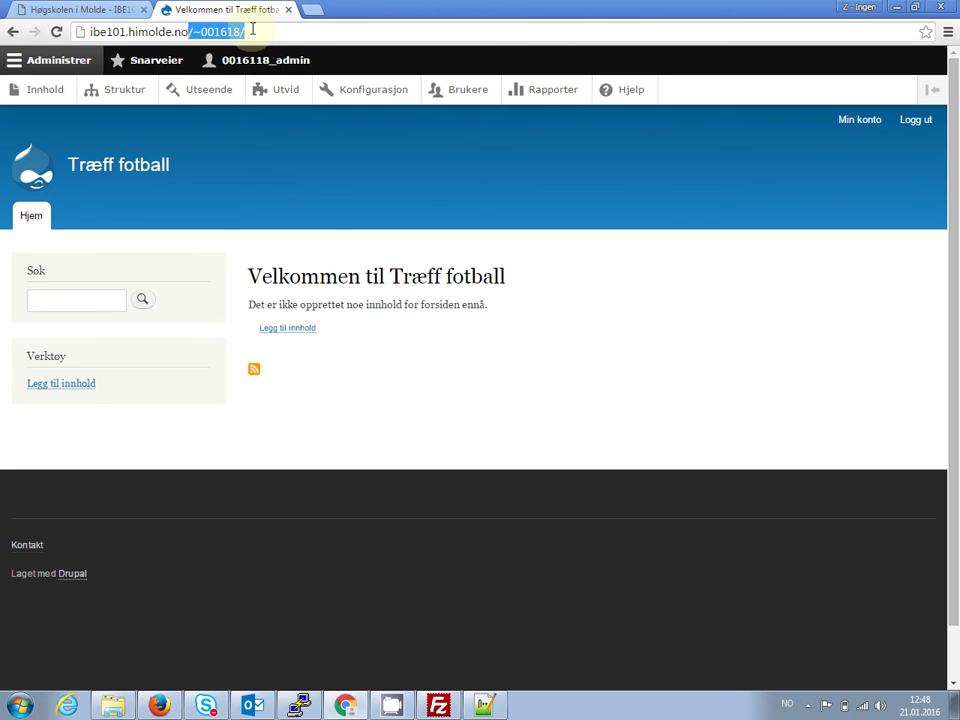
- Uncomment RewriteBase on line 119, replace /drupal with /~001618/, then save and close .htaccess
key(alt+Tab)
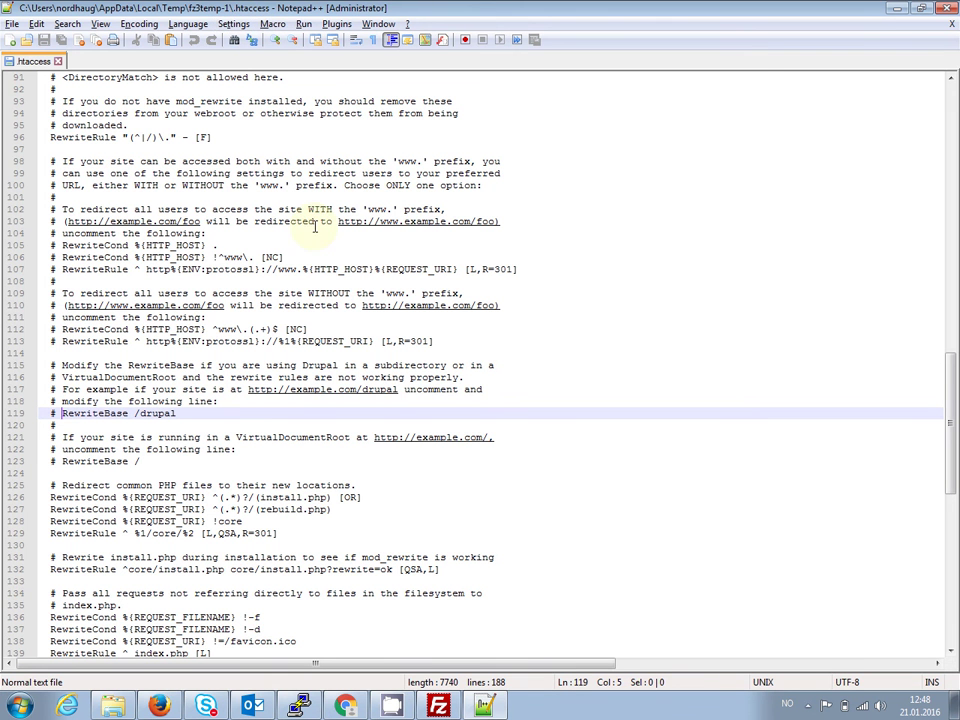
key(BackSpace)
key(BackSpace)
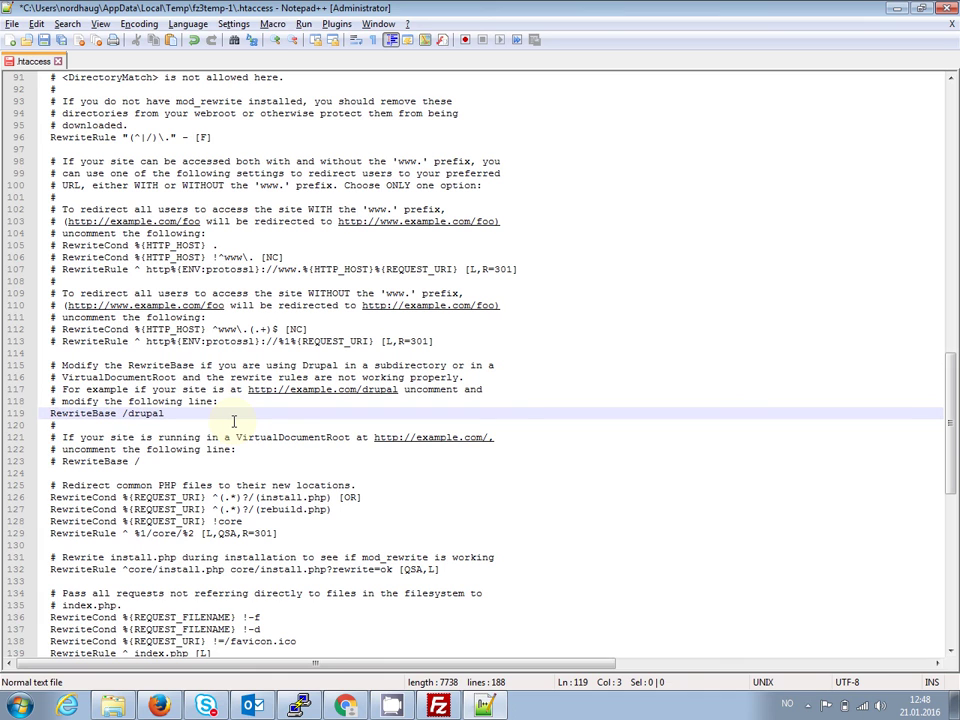
key(Right)
key(Right)
key(Right)
key(Right)
key(Right)
key(Right)
key(Right)
key(Right)
key(Right)
key(Right)
key(Right)
key(Right)
key(shift+Right)
key(shift+Right)
key(shift+Right)
key(shift+Right)
key(shift+Right)
key(shift+Right)
key(shift+Right)
key(ctrl+v)
key(ctrl+s)
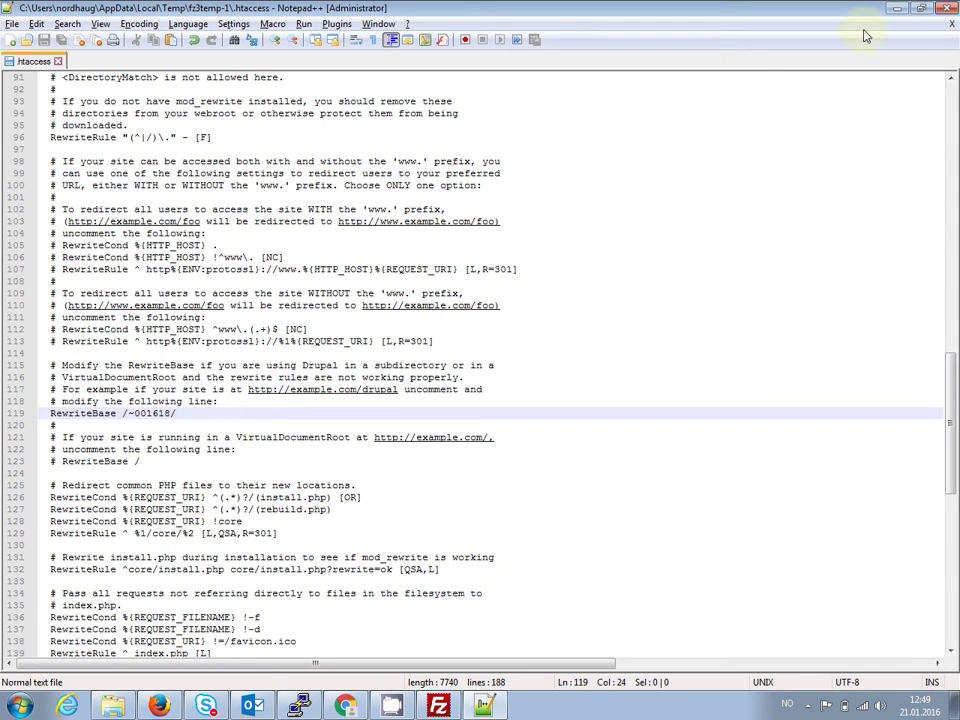
click(952, 8)
key(alt+Tab)
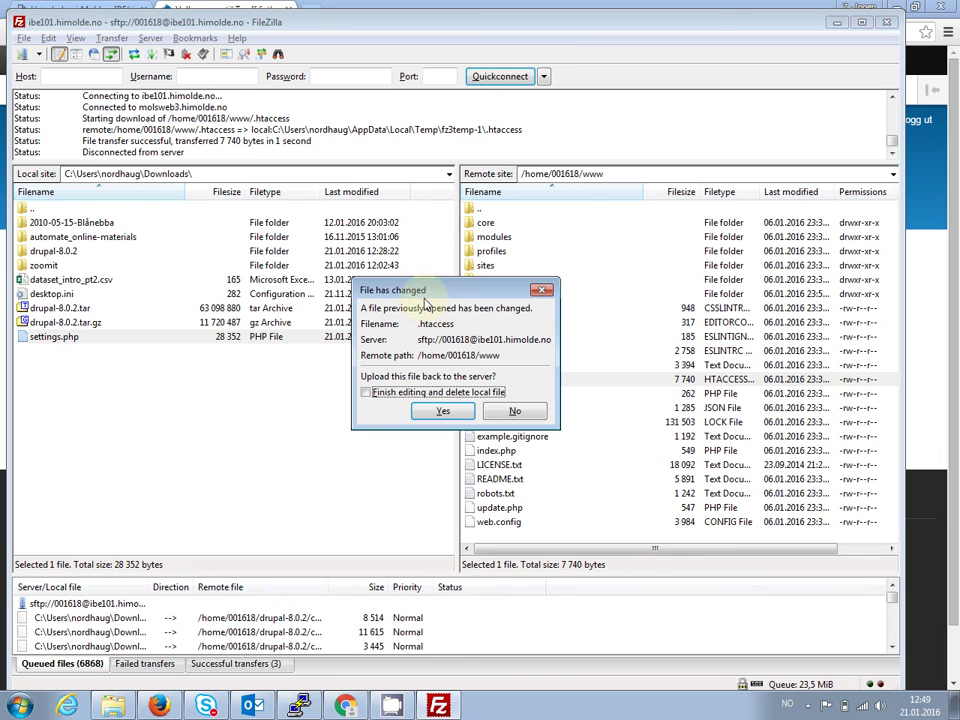
- Confirm uploading the changed .htaccess to the server, then return to Chrome
click(440, 412)
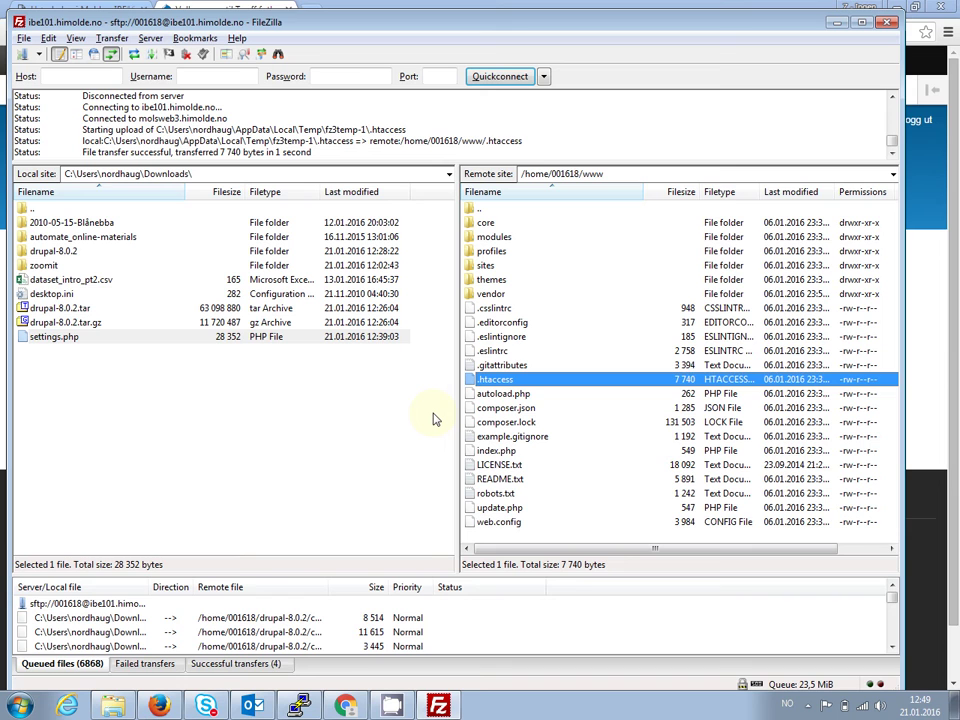
key(alt+Tab)
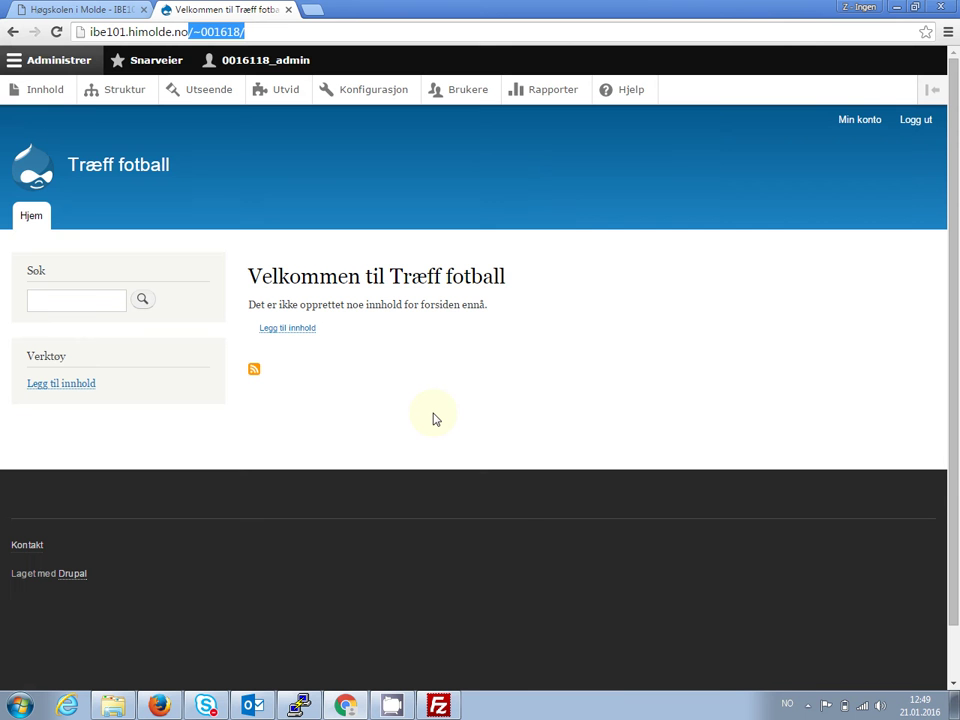
- Publish article 'Endelig' with body 'Dette tok altfor lang tid og var for vanskelig' and view the front page
click(298, 336)
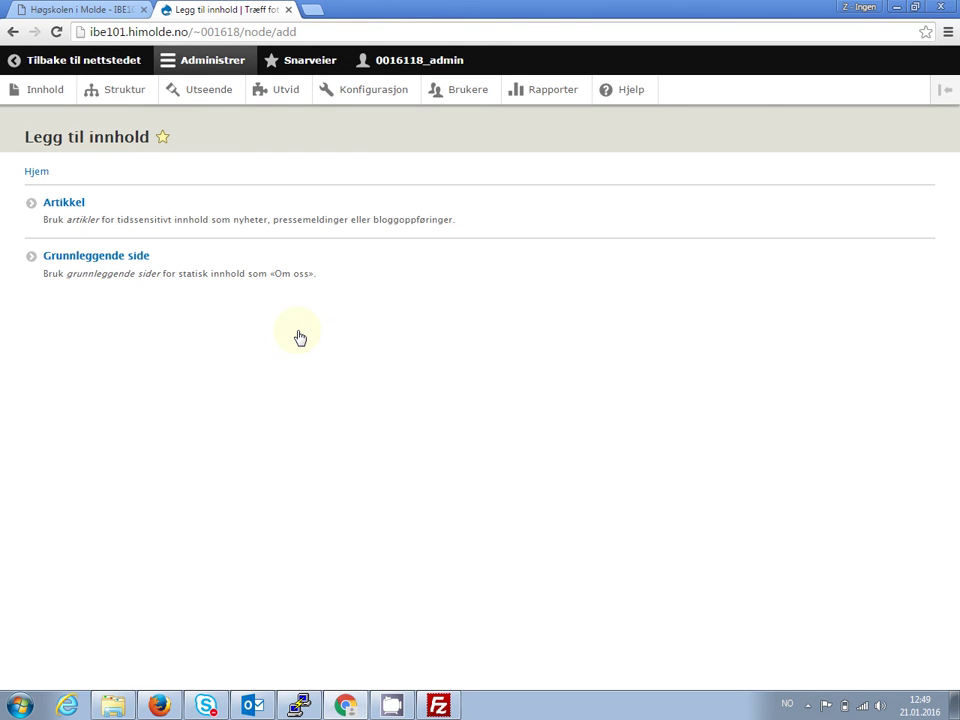
click(68, 206)
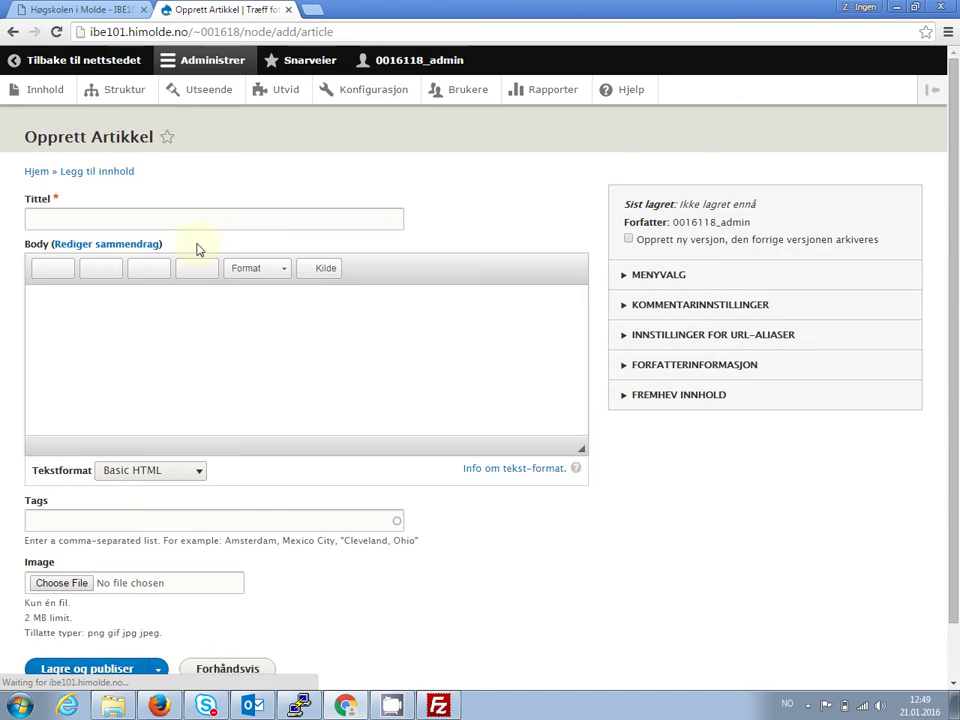
click(185, 218)
text(Endel)
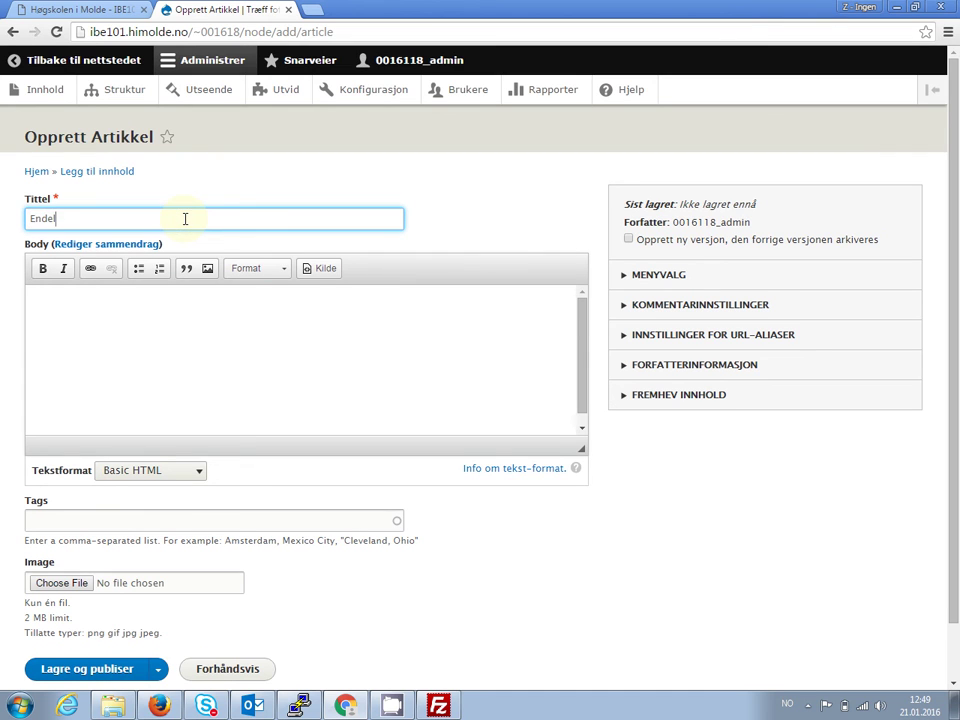
text(ig)
key(Tab)
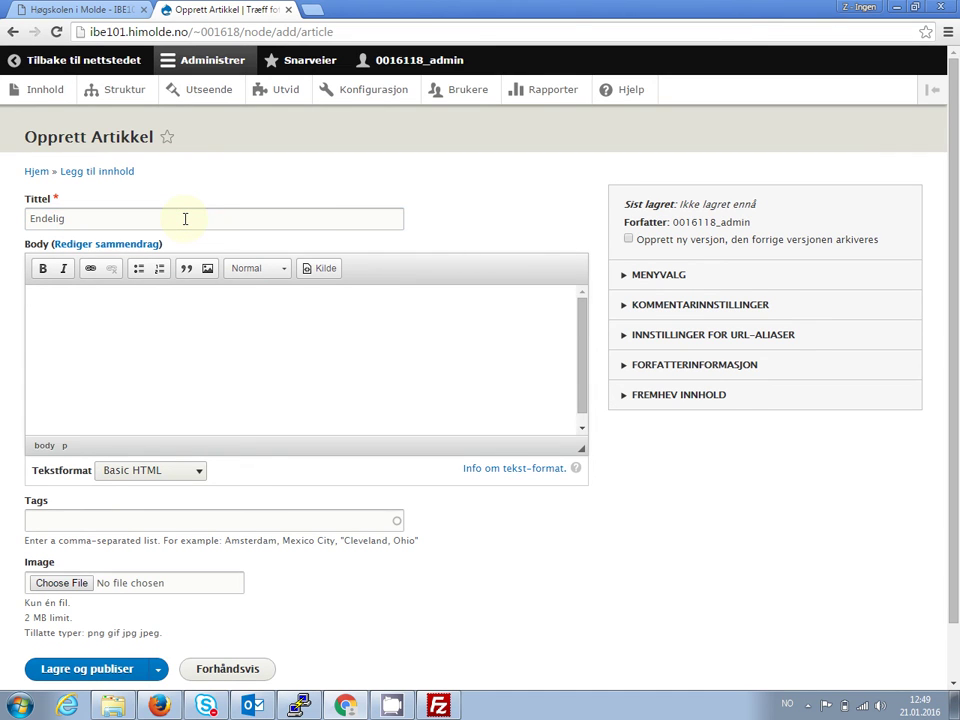
text(Dette tok altfor lang tid og)
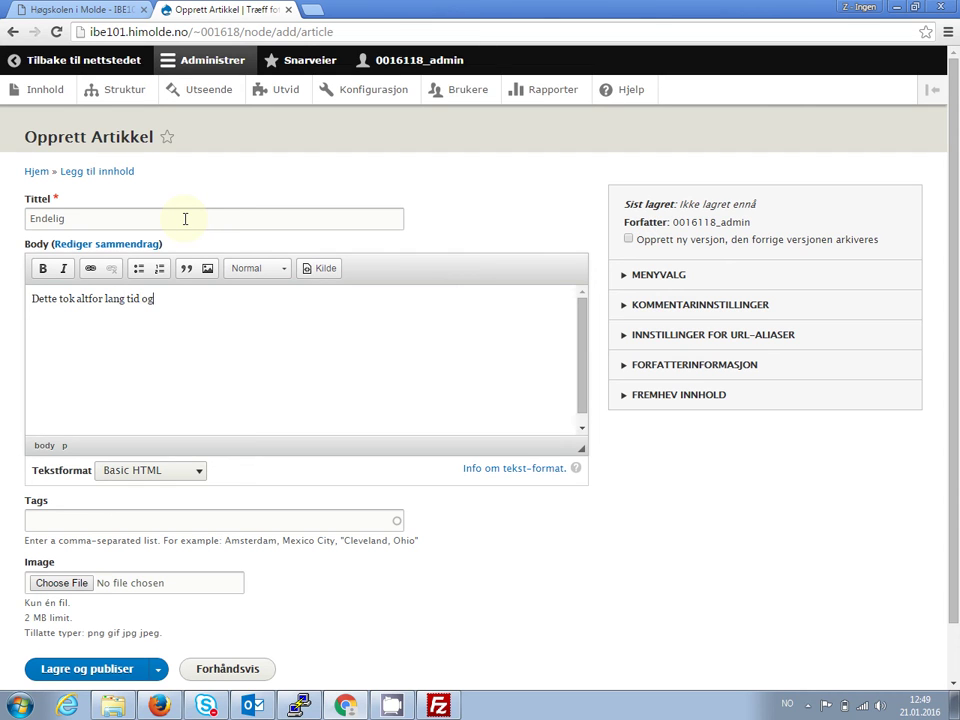
text( var for vanskelig)
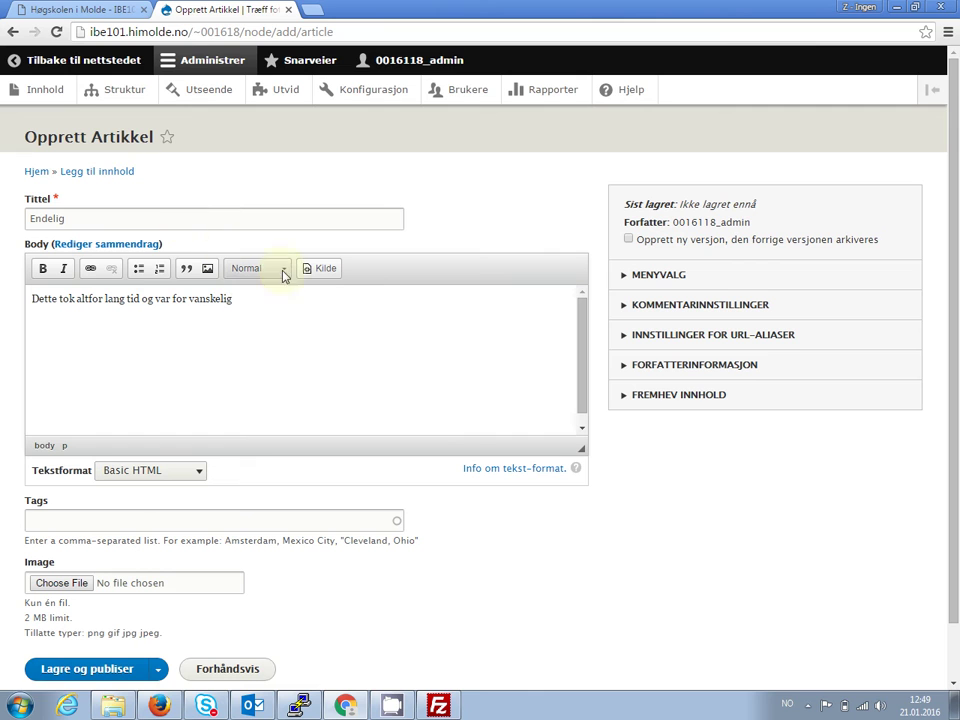
click(70, 677)
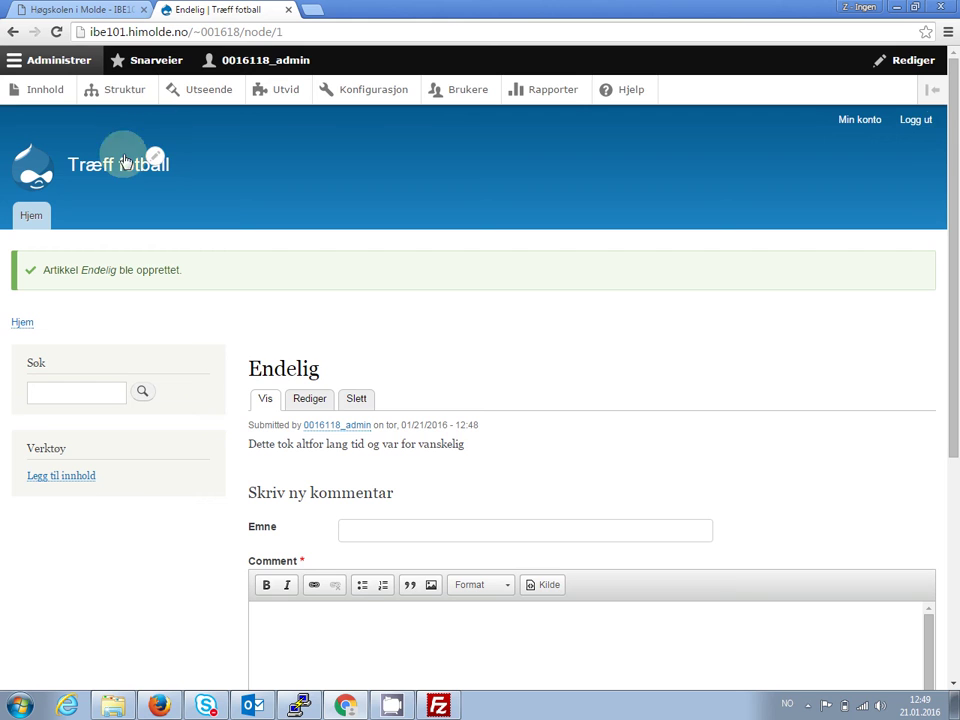
click(122, 172)
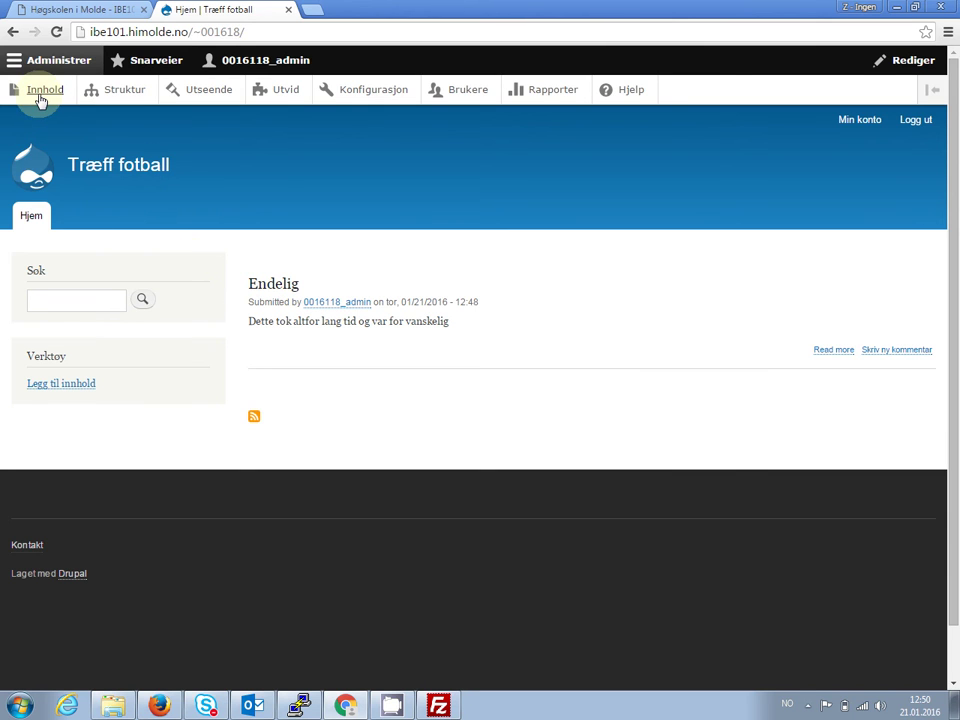
- Open the add-content page from the Snarveier shortcuts tray
click(141, 59)
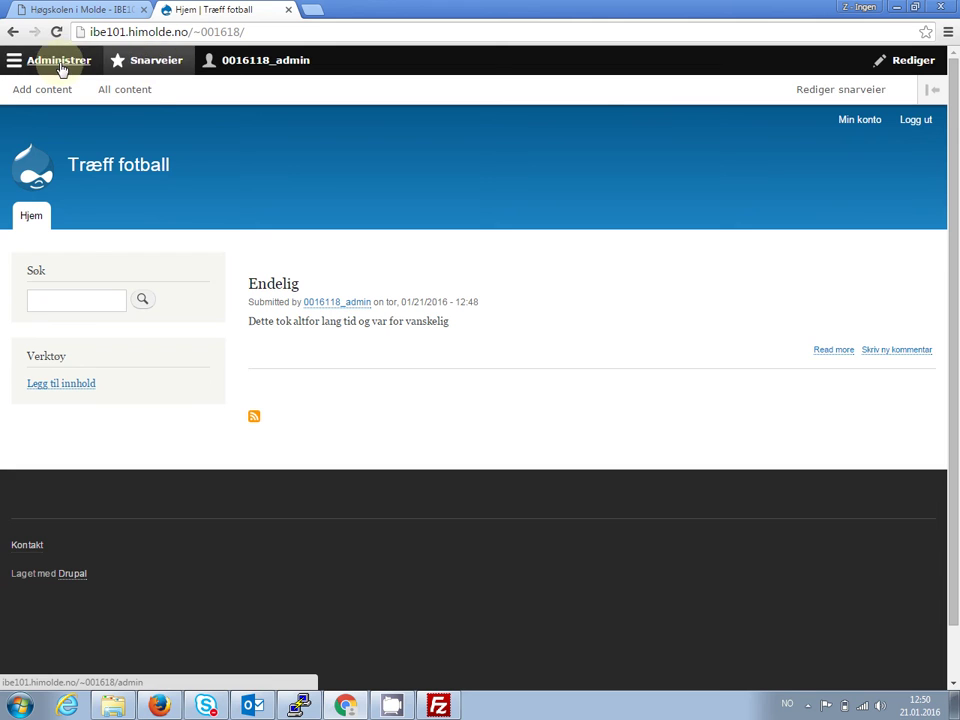
click(62, 62)
click(147, 64)
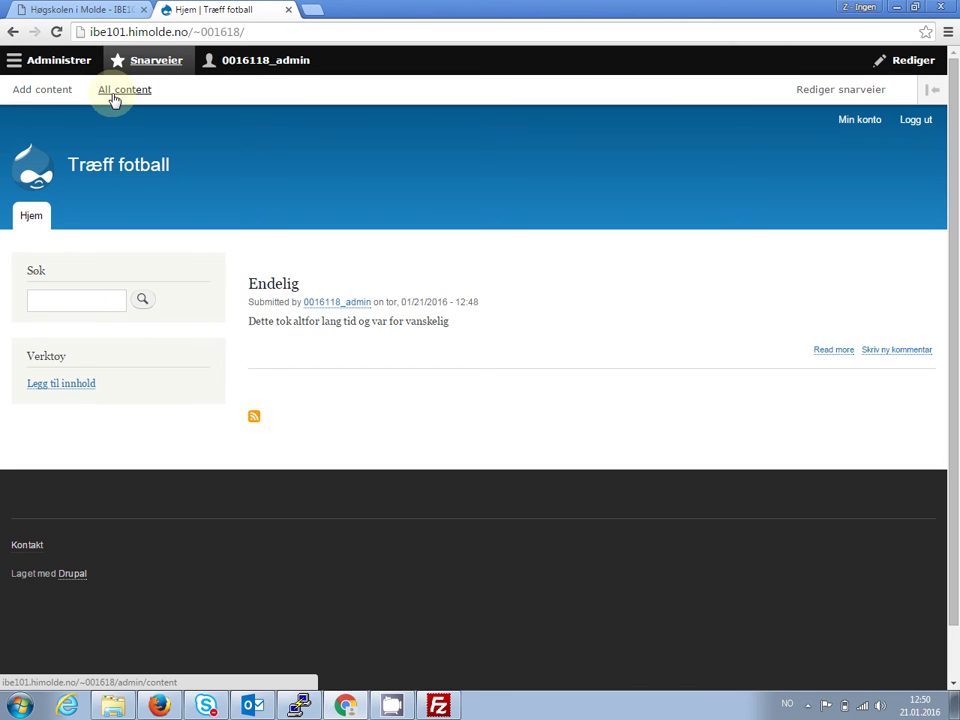
click(58, 94)
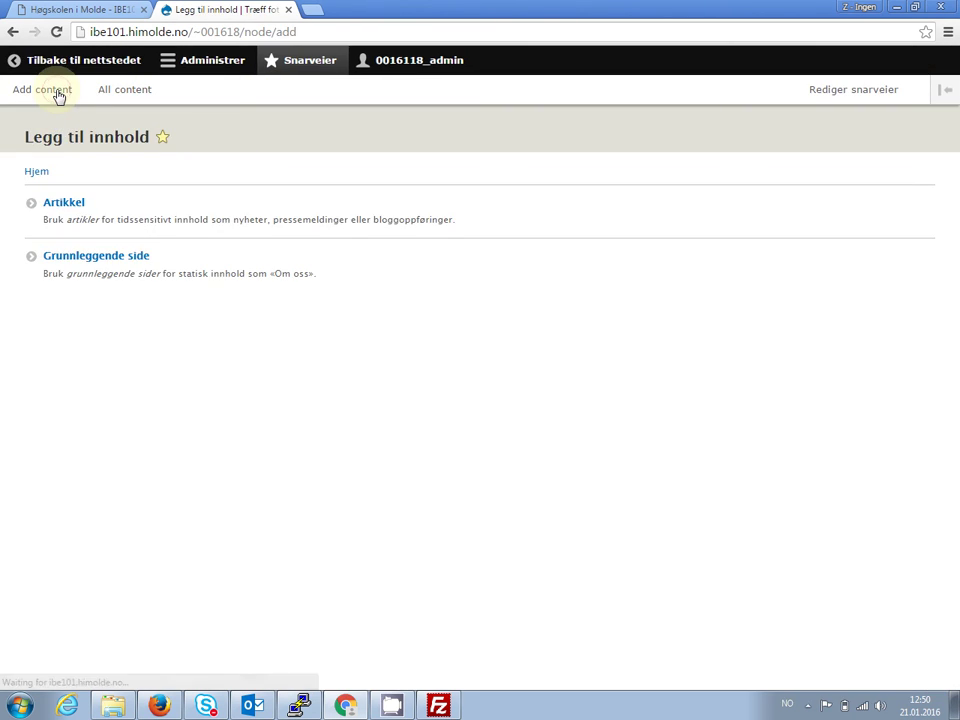
- Start a basic page titled 'Dette er en side' with body 'Den havner ikke på forsiden.'
click(110, 266)
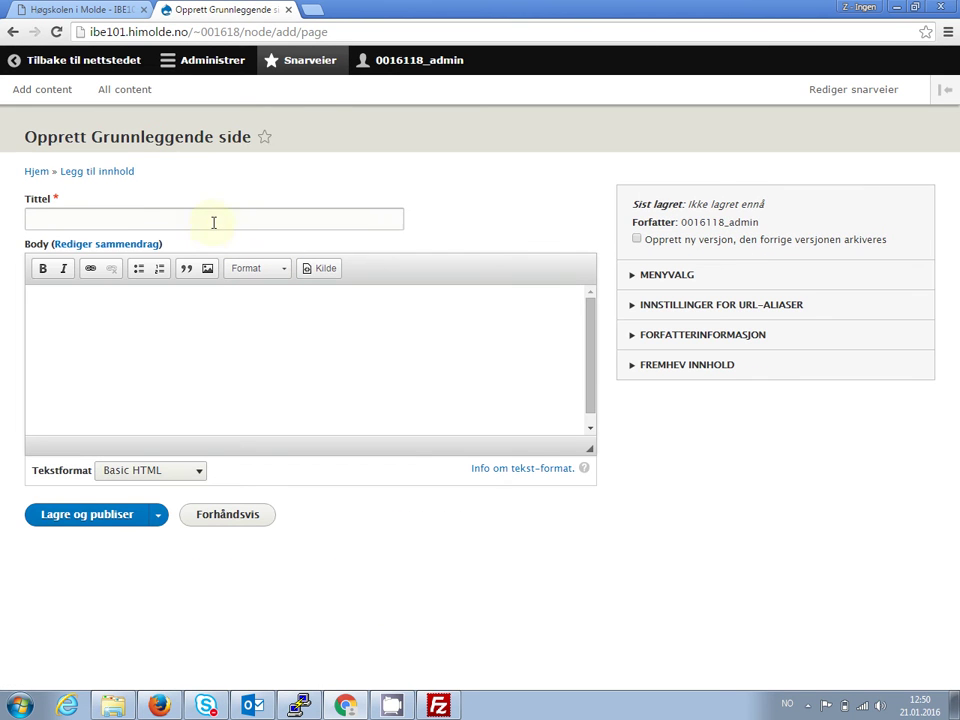
click(213, 222)
text(Dette er)
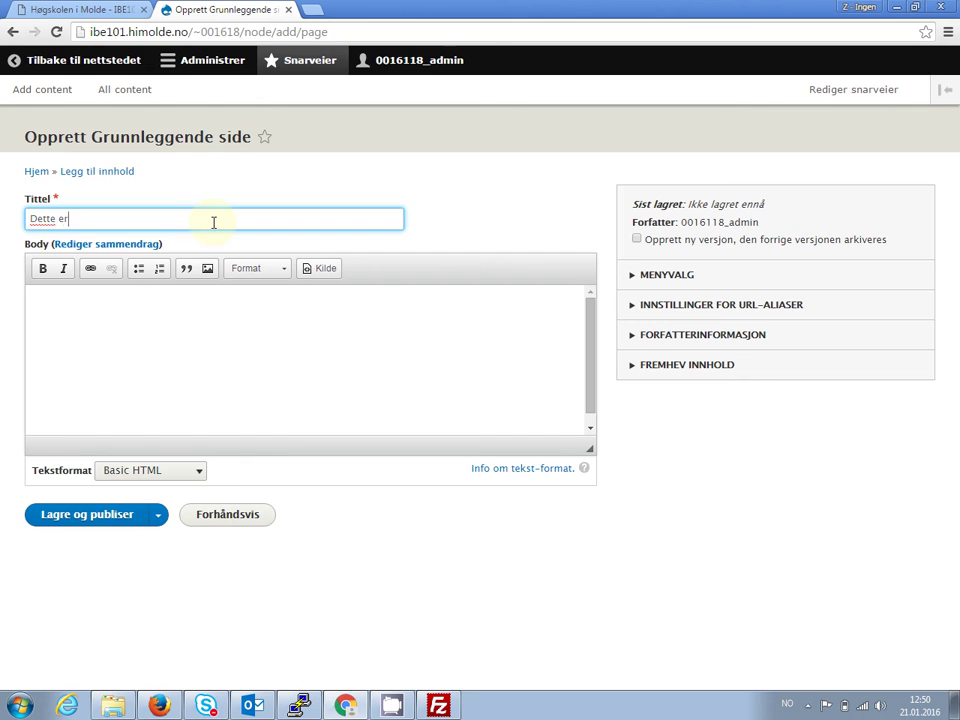
text( en side)
click(165, 328)
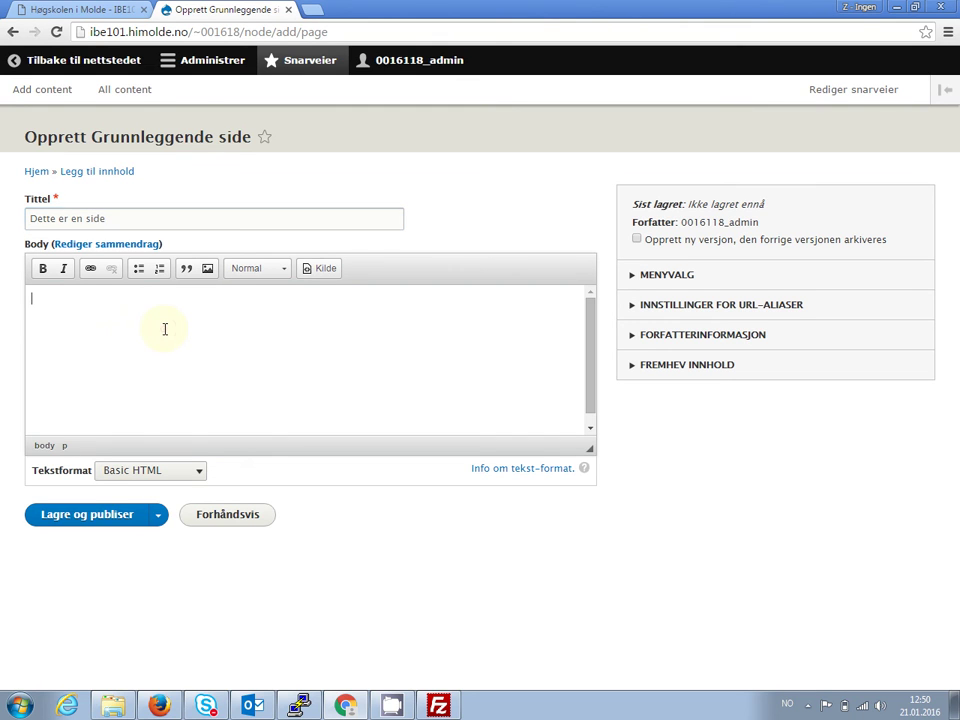
text(Den havner ikke på foprsod)
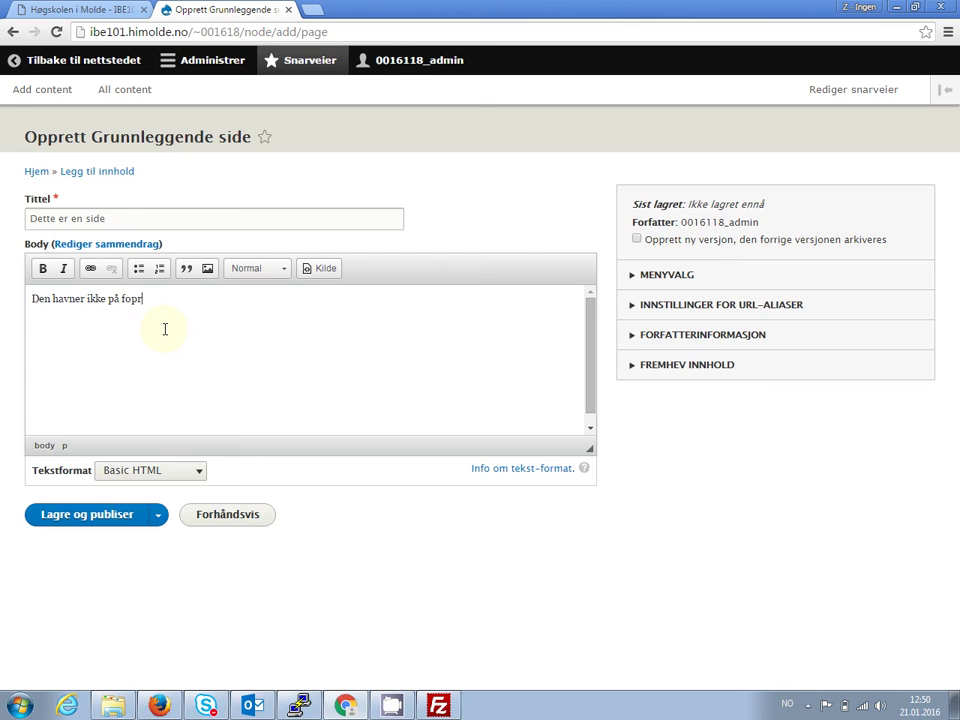
key(BackSpace)
key(BackSpace)
key(BackSpace)
key(BackSpace)
key(BackSpace)
text(rsiden.)
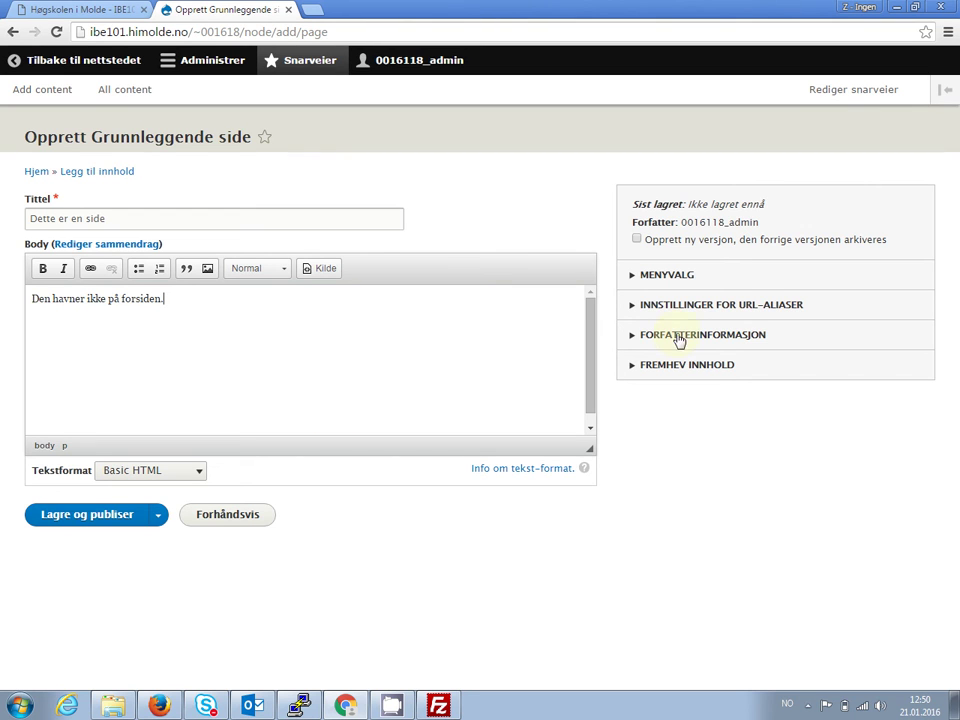
- Add a 'Test' menu link under Main navigation and save and publish the page
click(665, 279)
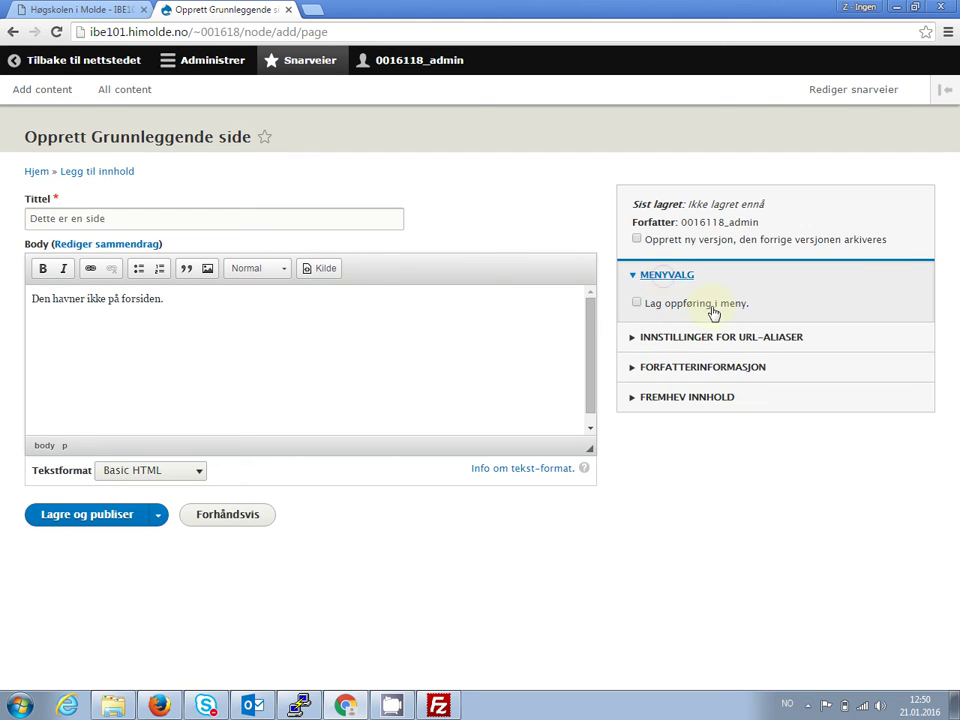
click(637, 303)
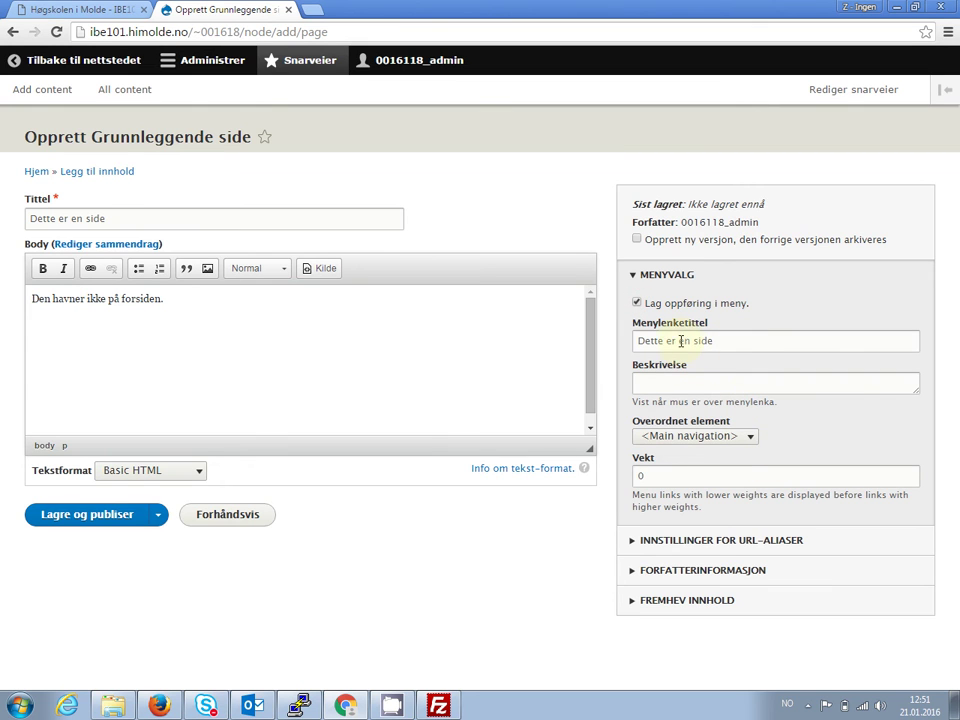
drag(729, 341, 617, 343)
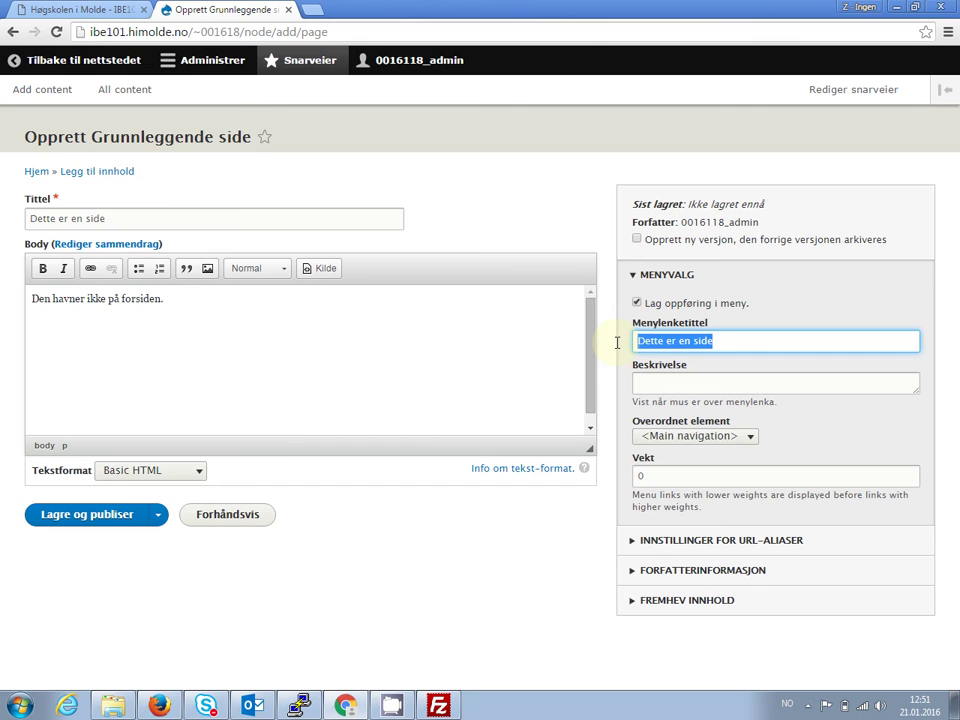
text(Tes)
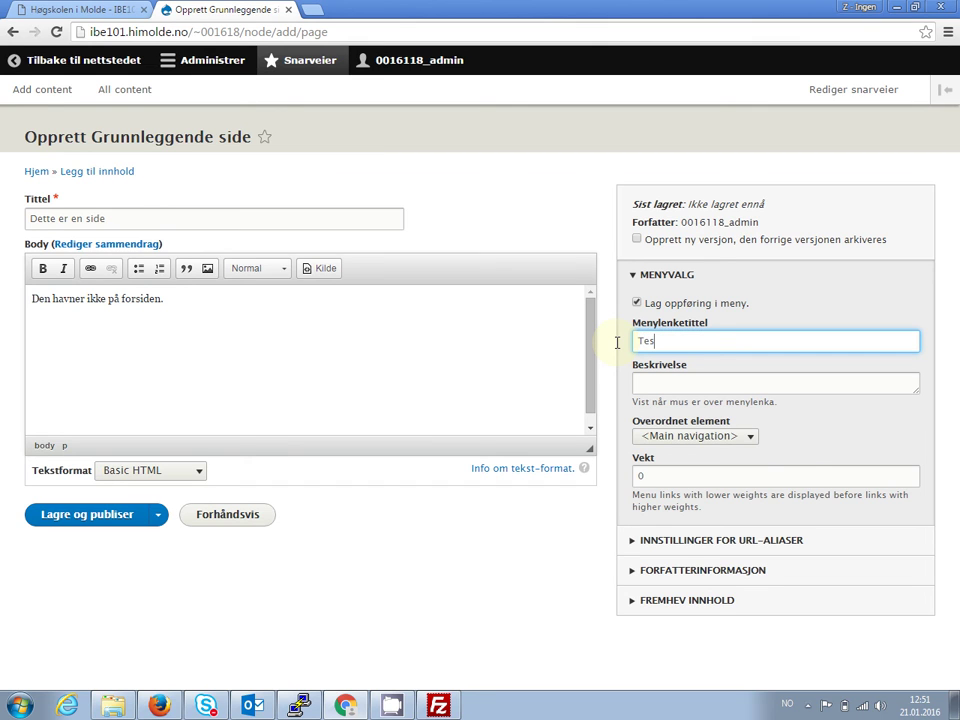
text(t)
click(752, 440)
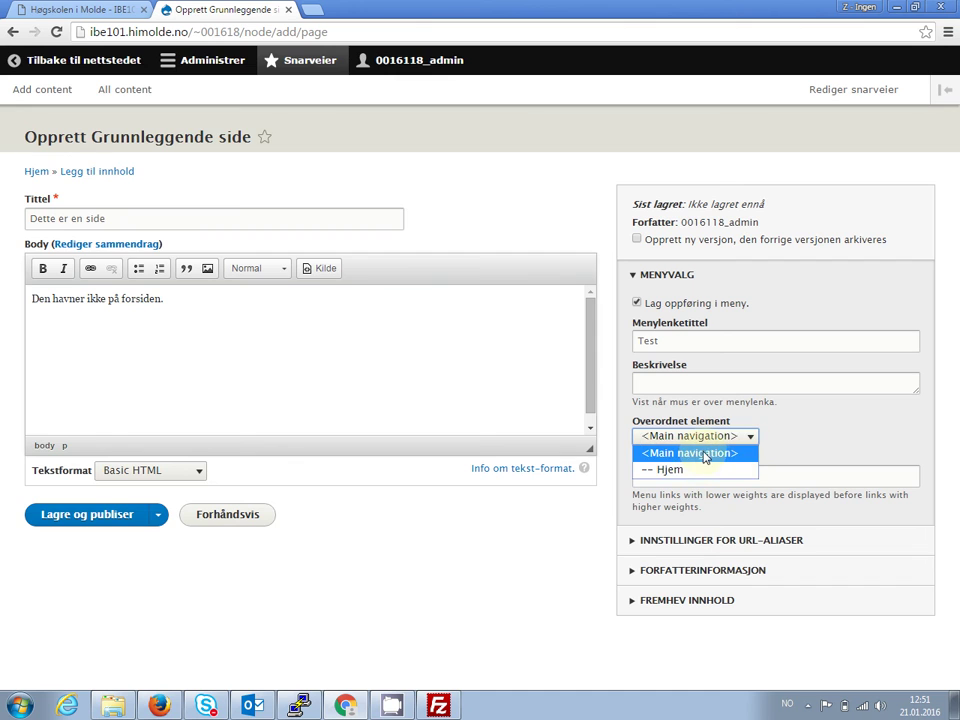
click(706, 454)
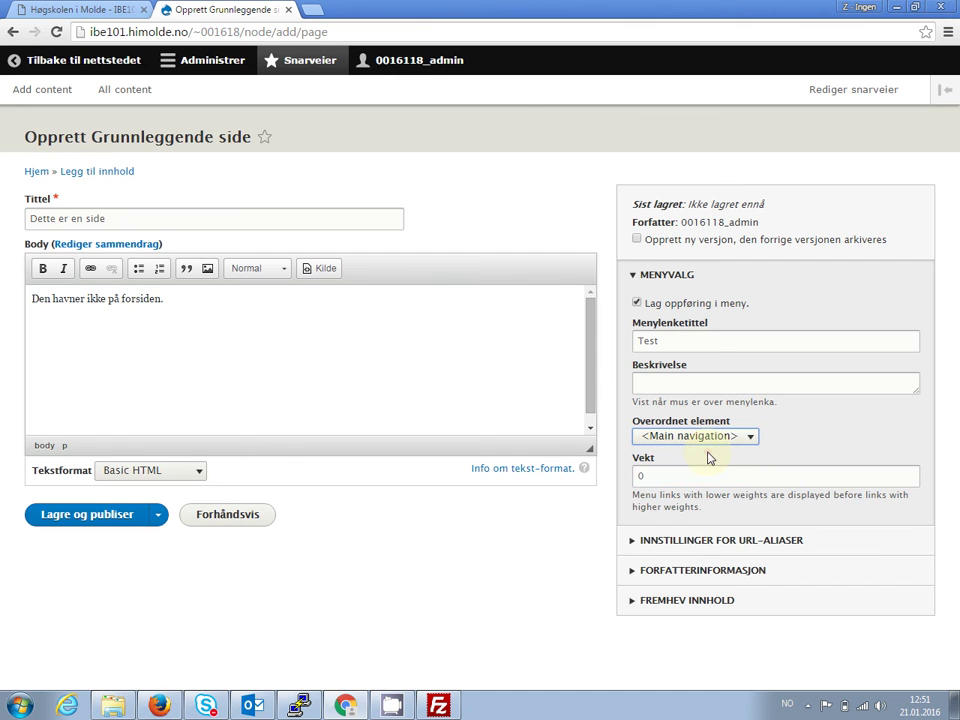
click(82, 516)
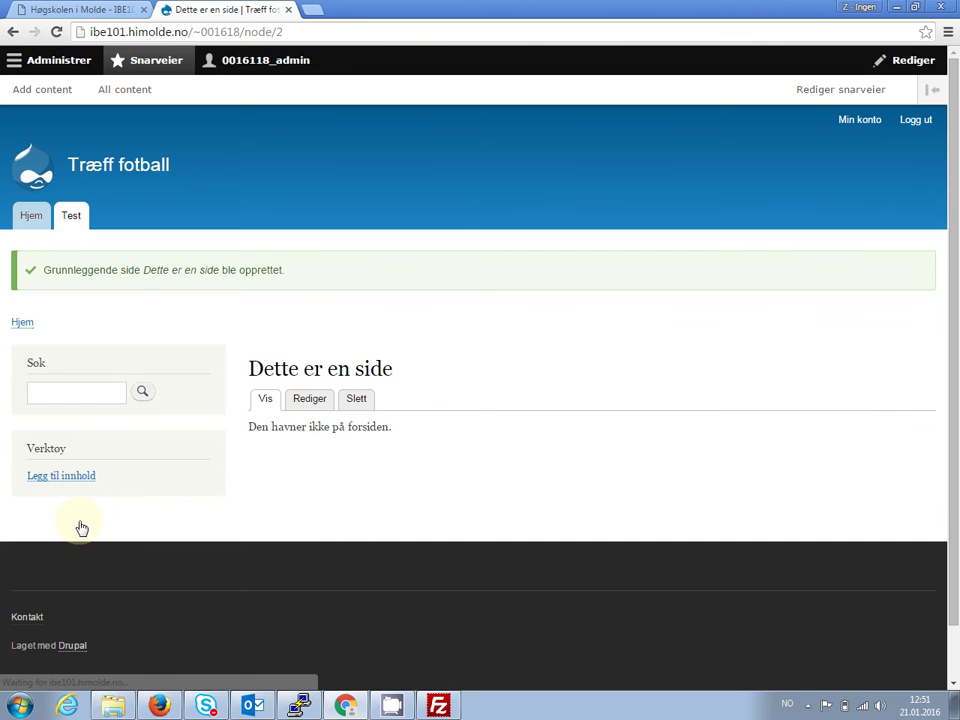
- Return to the Træff fotball front page via the Hjem tab, which still lists only Endelig
click(71, 217)
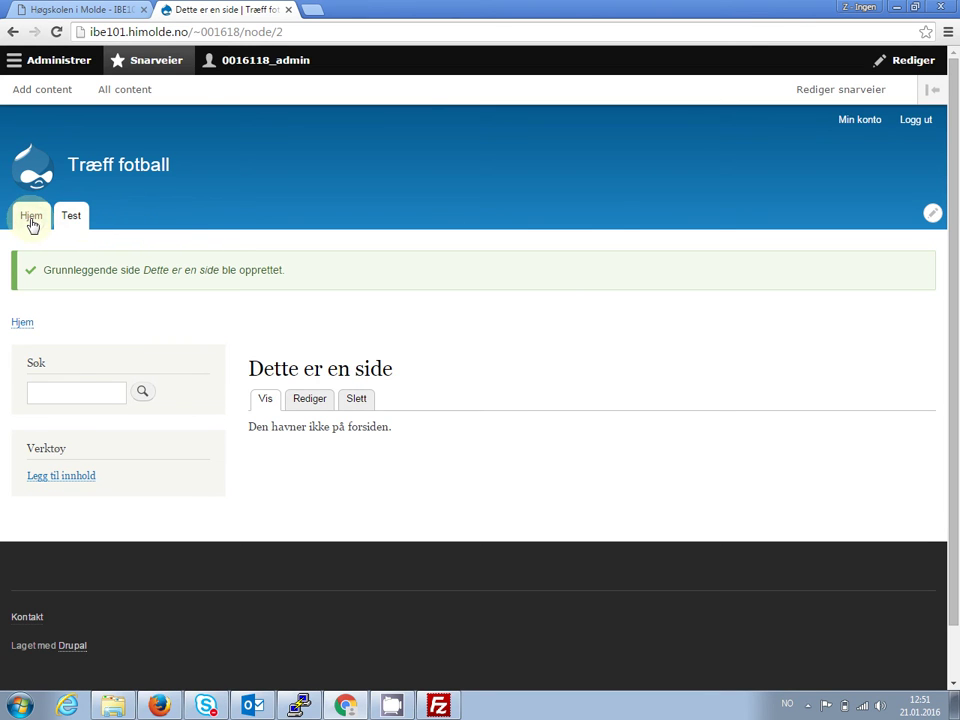
click(30, 220)
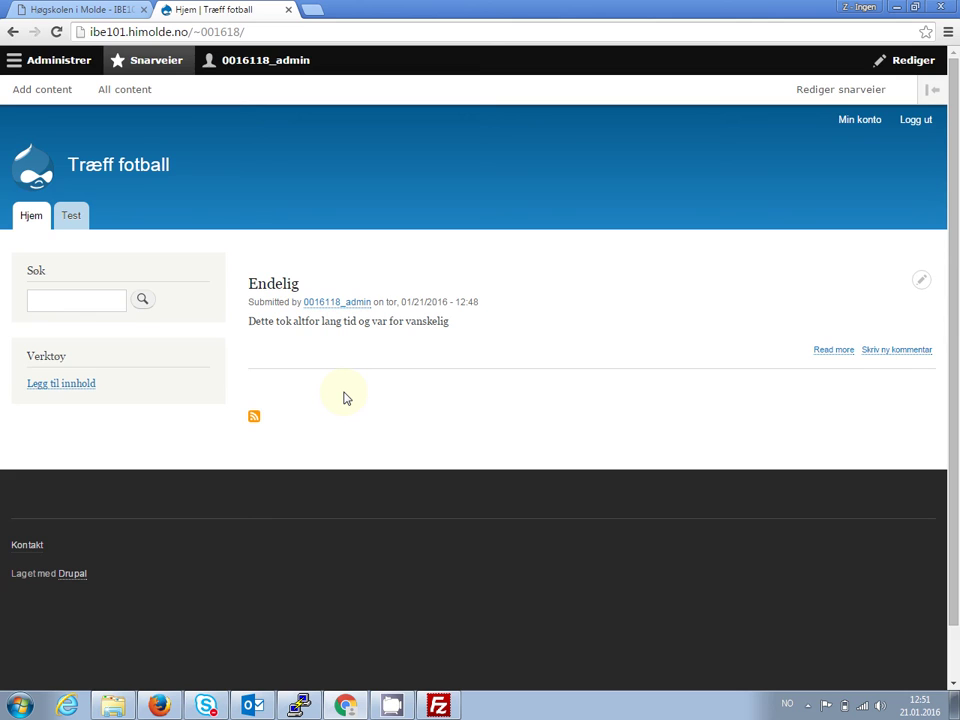
key(ctrl+t)
- Load gjensidige.no in the new tab, then close that tab
text(gjen)
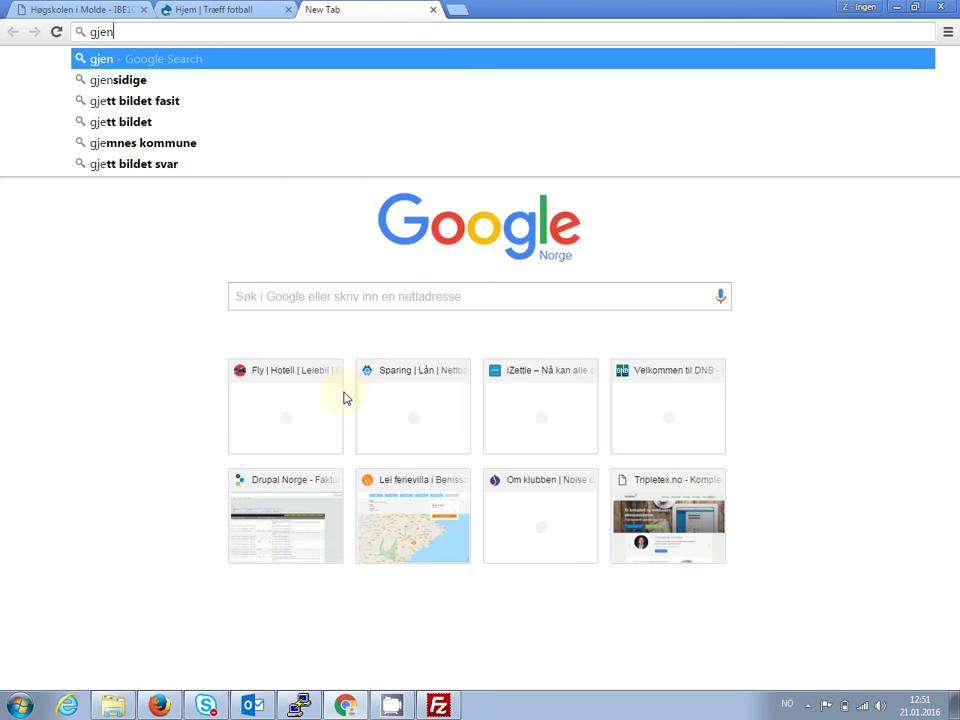
key(Down)
text(.no)
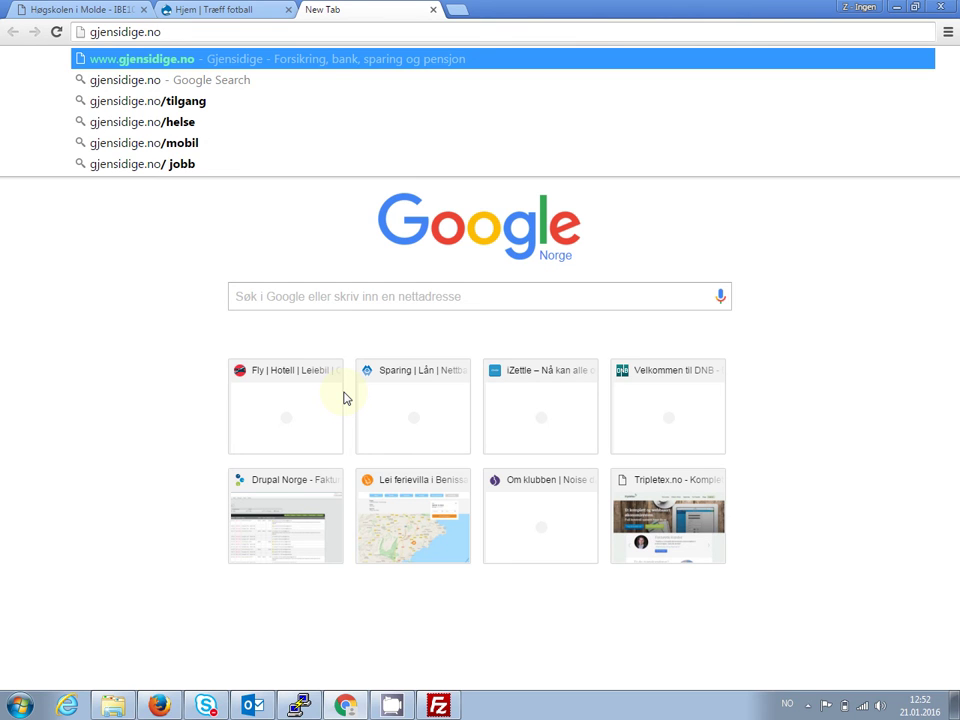
key(Return)
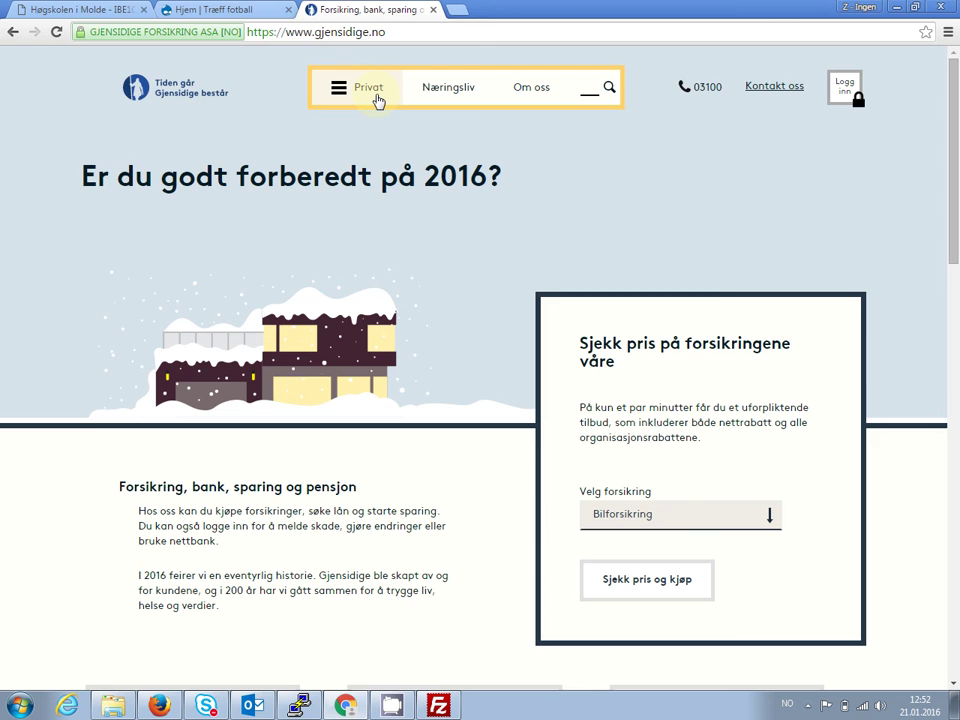
click(433, 10)
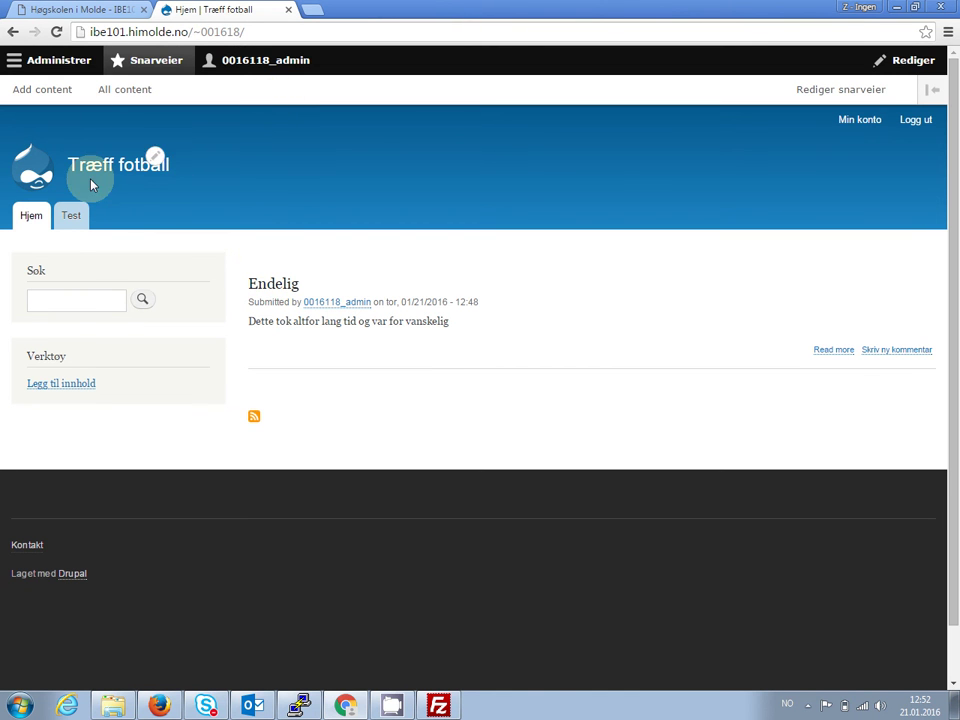
- View the Test page to note its path node/2, then go to the Konfigurasjon overview
click(68, 218)
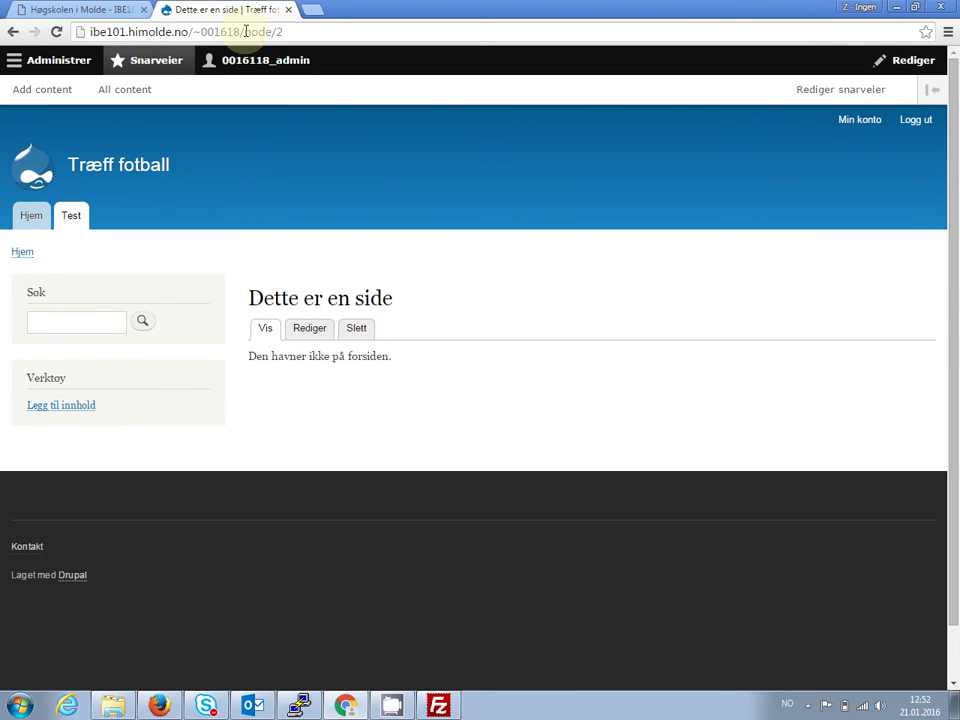
drag(245, 31, 315, 32)
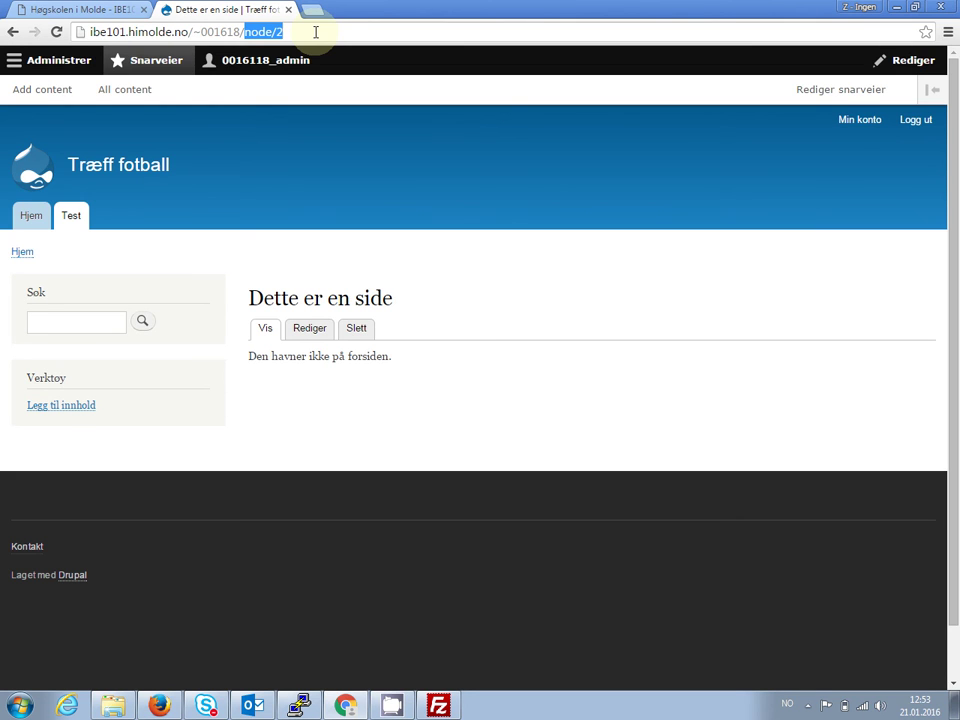
click(68, 61)
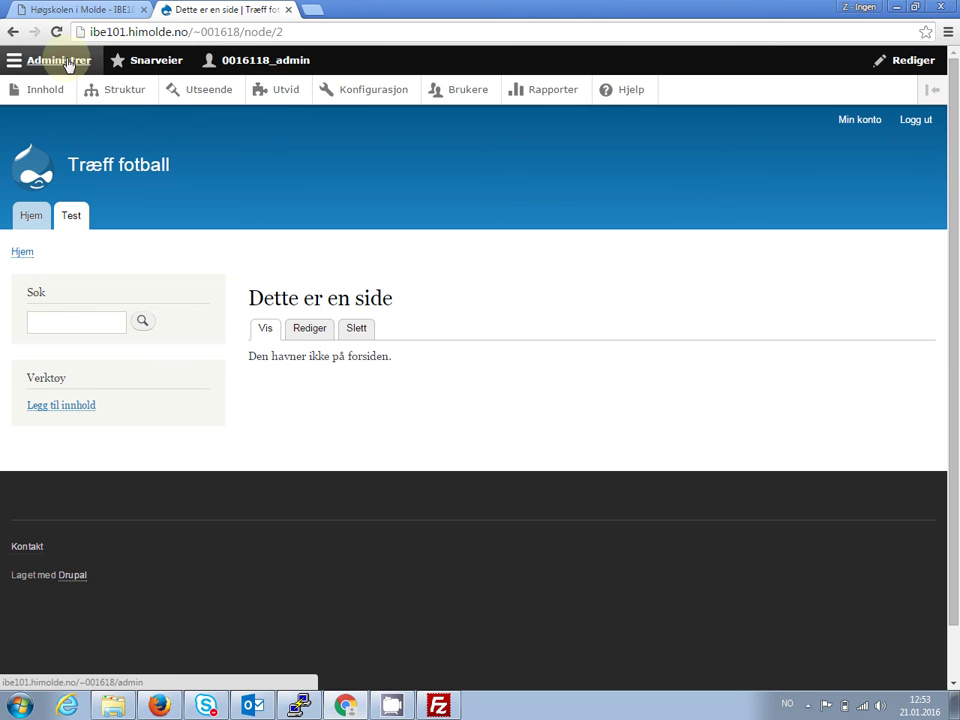
click(378, 95)
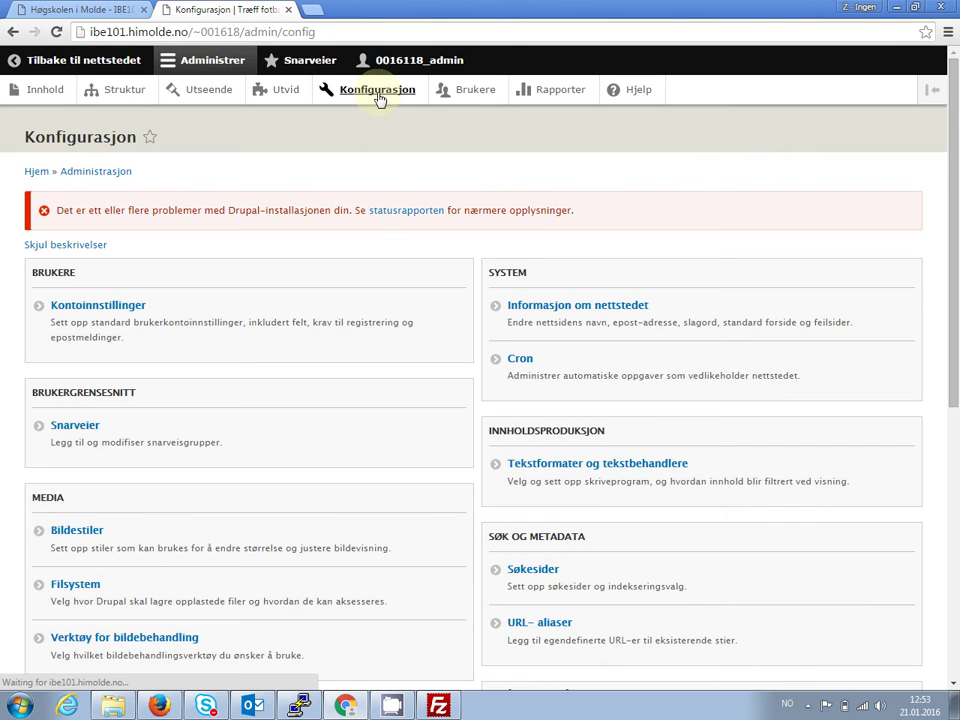
- In Informasjon om nettstedet, change Standard forside from '/node' to '/node/2', save, and view the front page
click(611, 311)
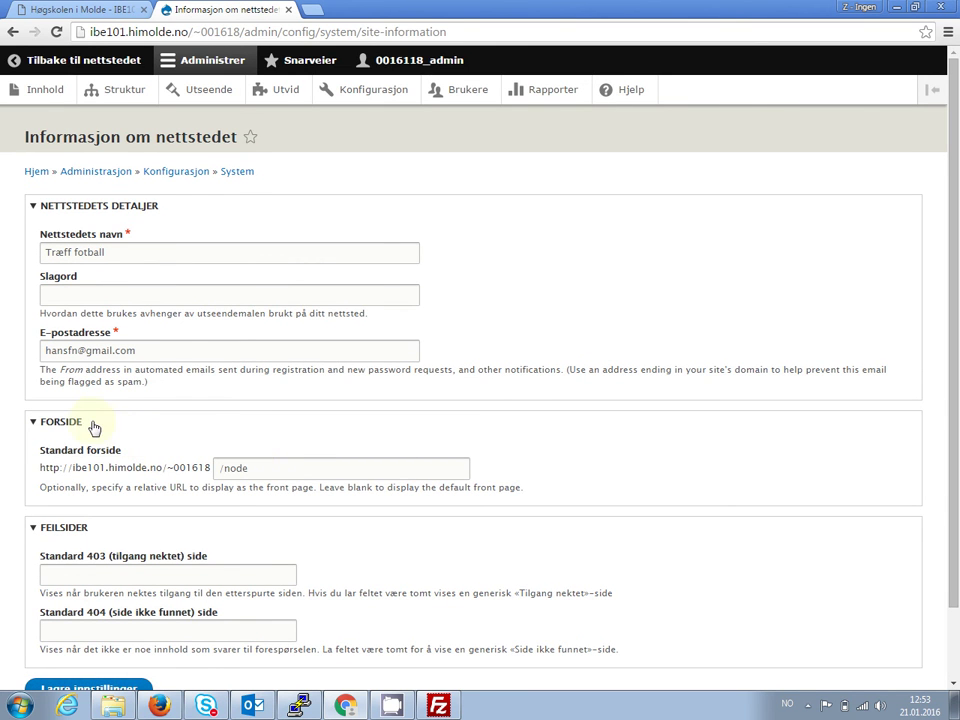
click(266, 470)
key(BackSpace)
key(BackSpace)
key(BackSpace)
key(BackSpace)
key(BackSpace)
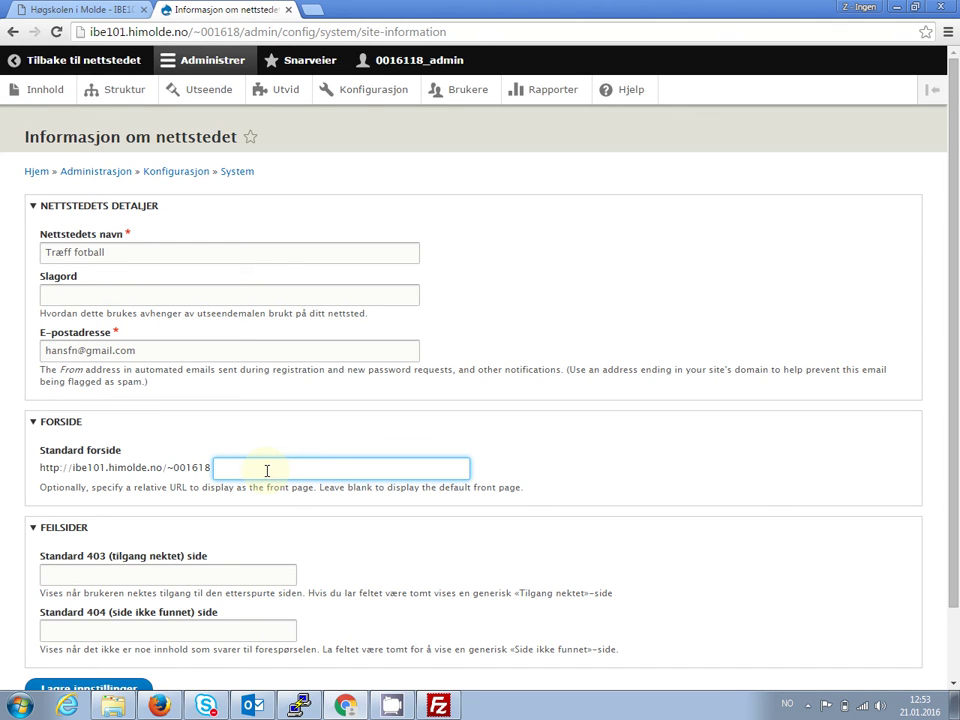
key(Down)
key(Down)
drag(952, 336, 952, 420)
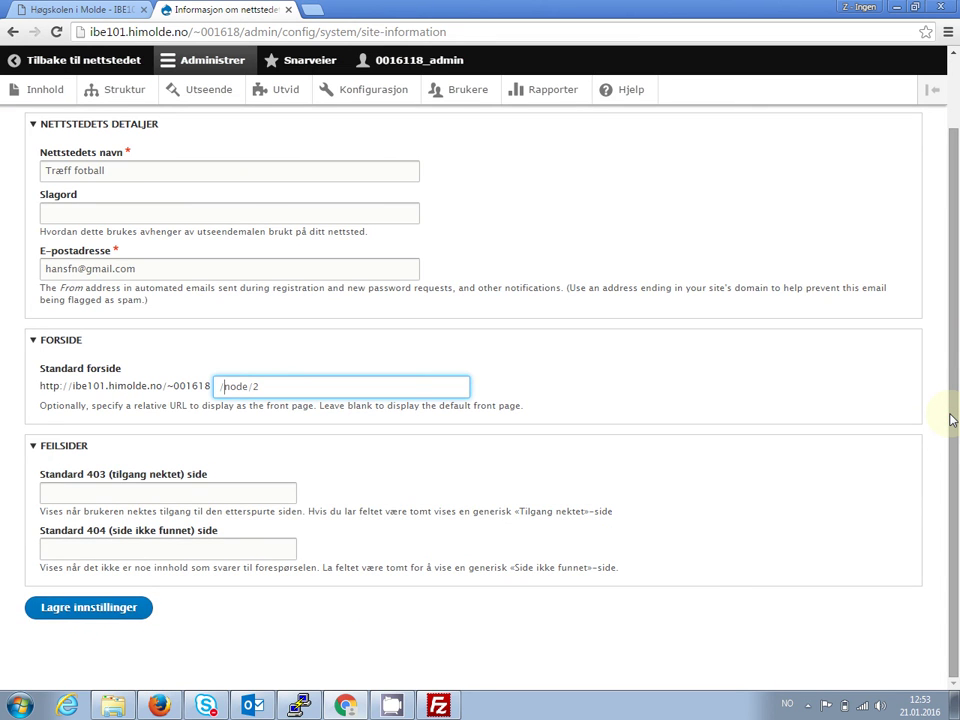
click(92, 609)
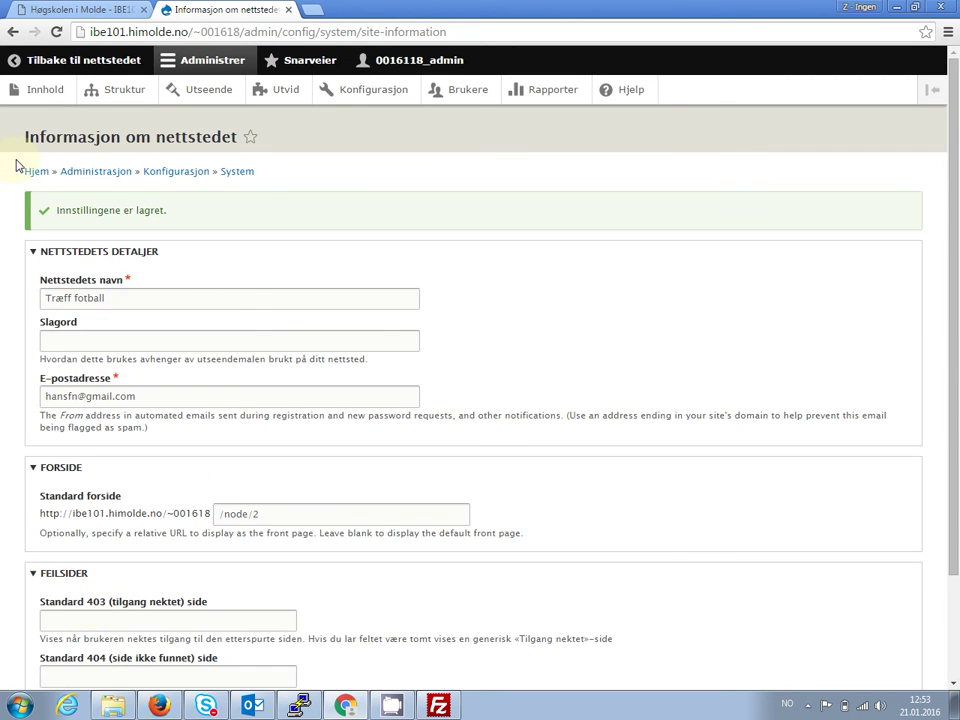
click(36, 175)
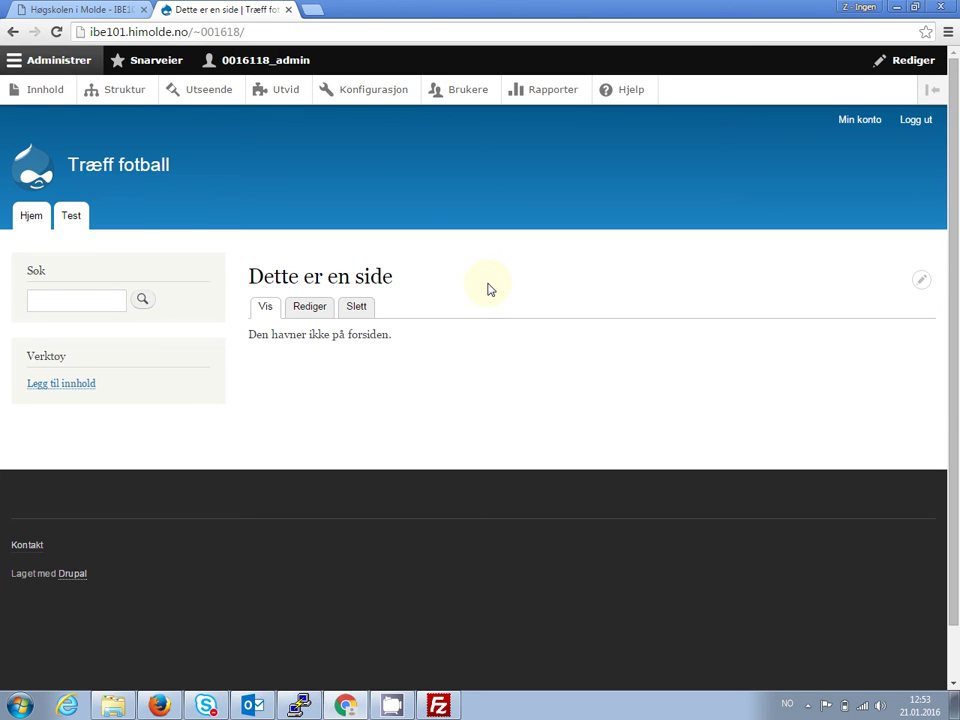
- Change Standard forside from '/node/2' back to '/node', save the settings, and return to Hjem
click(367, 95)
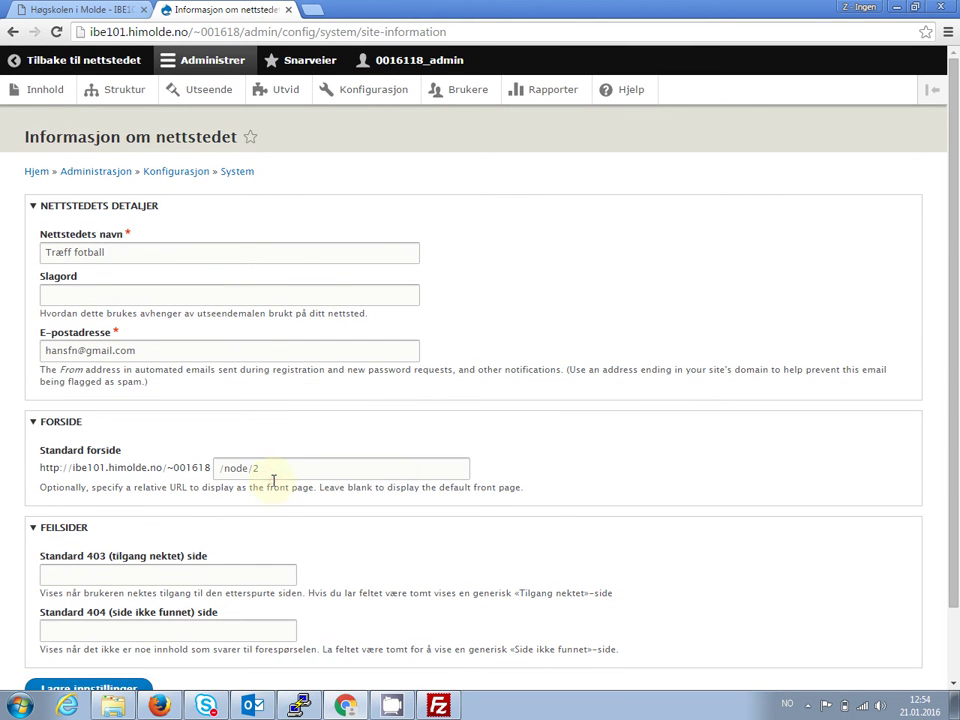
click(270, 470)
key(BackSpace)
key(BackSpace)
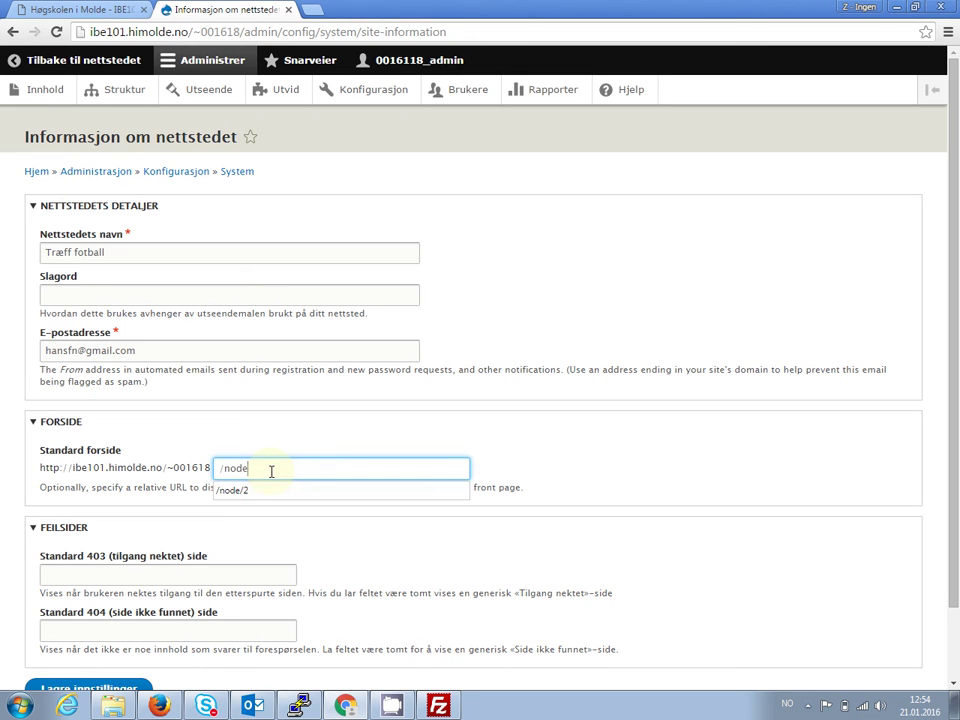
click(357, 555)
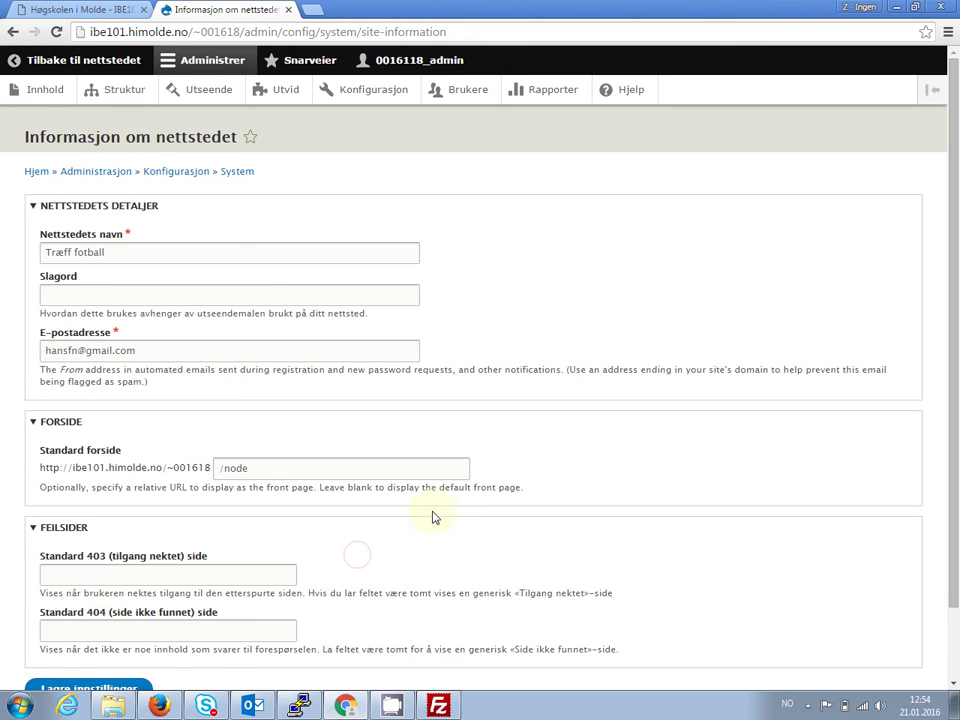
drag(949, 437, 955, 560)
click(128, 611)
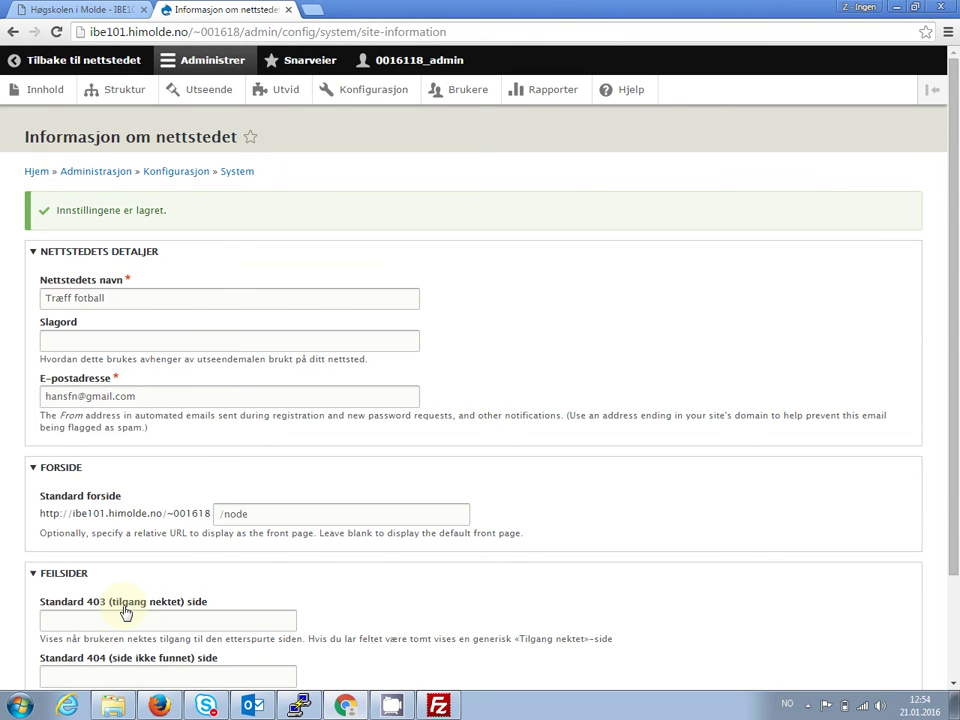
click(36, 176)
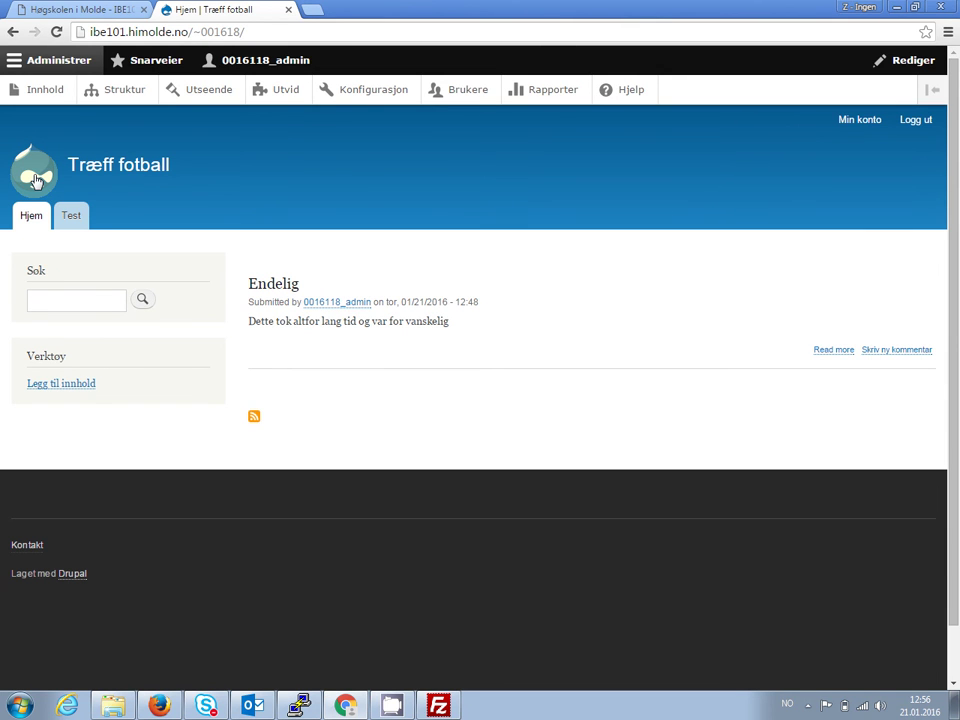
- Close the 'Hjem | Træff fotball' browser tab, returning to the IBE101 course page
middle_click(215, 9)
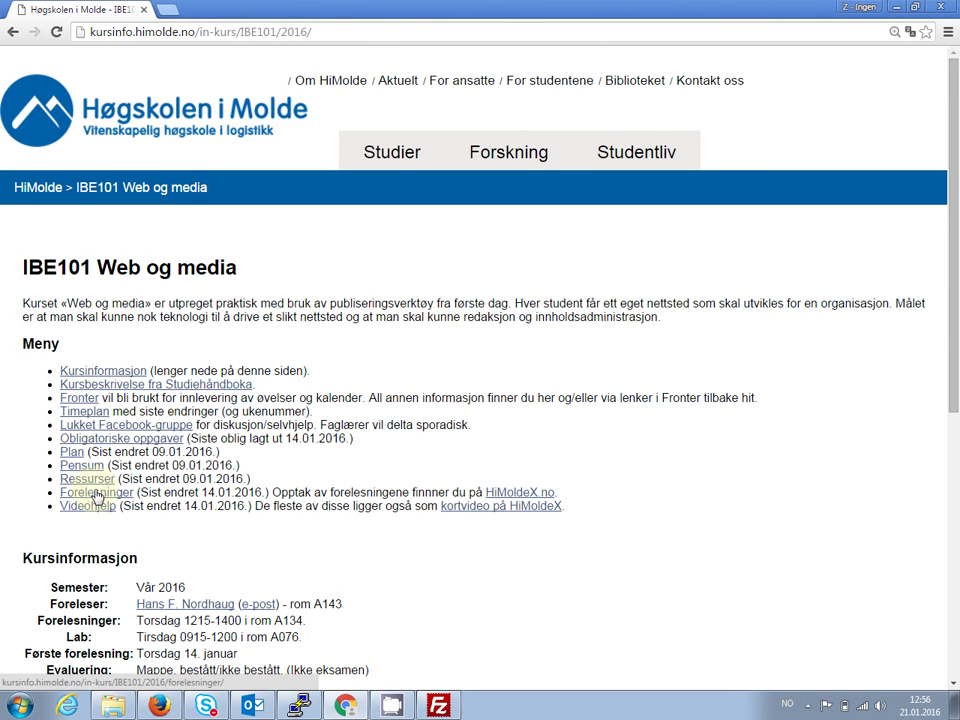
- Open the 02-om-drupal slides from Forelesninger (2016) and view them full screen
click(75, 493)
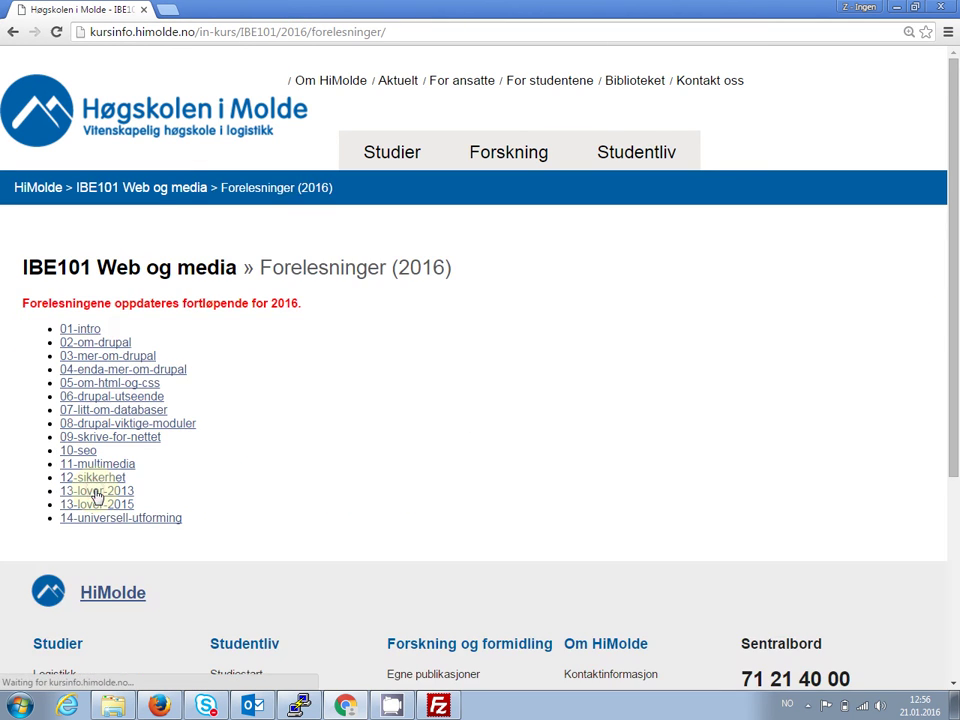
click(120, 344)
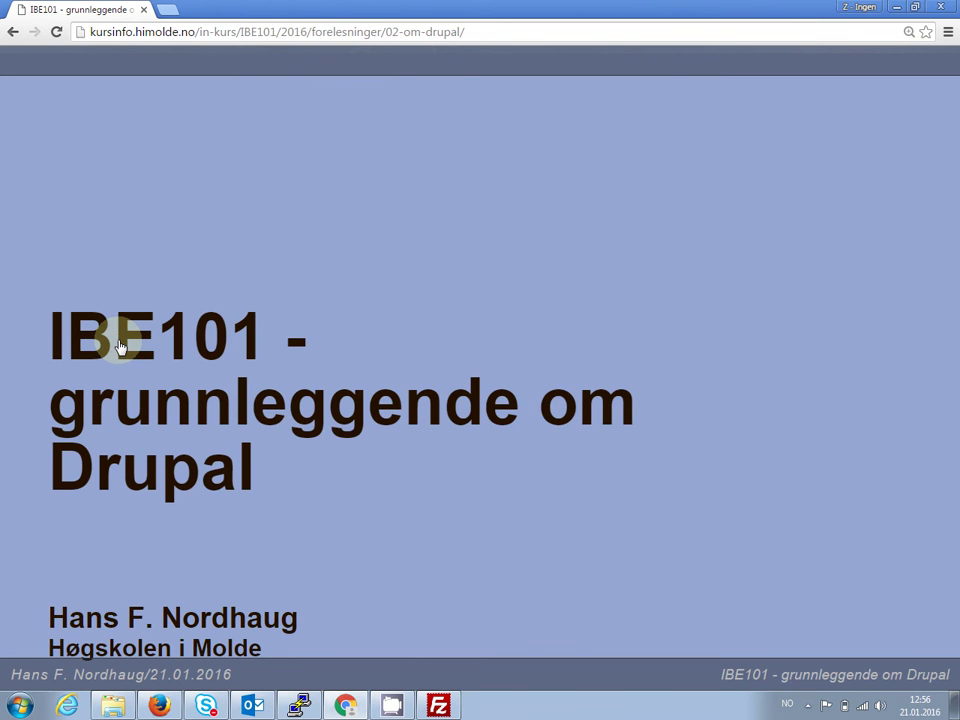
key(F11)
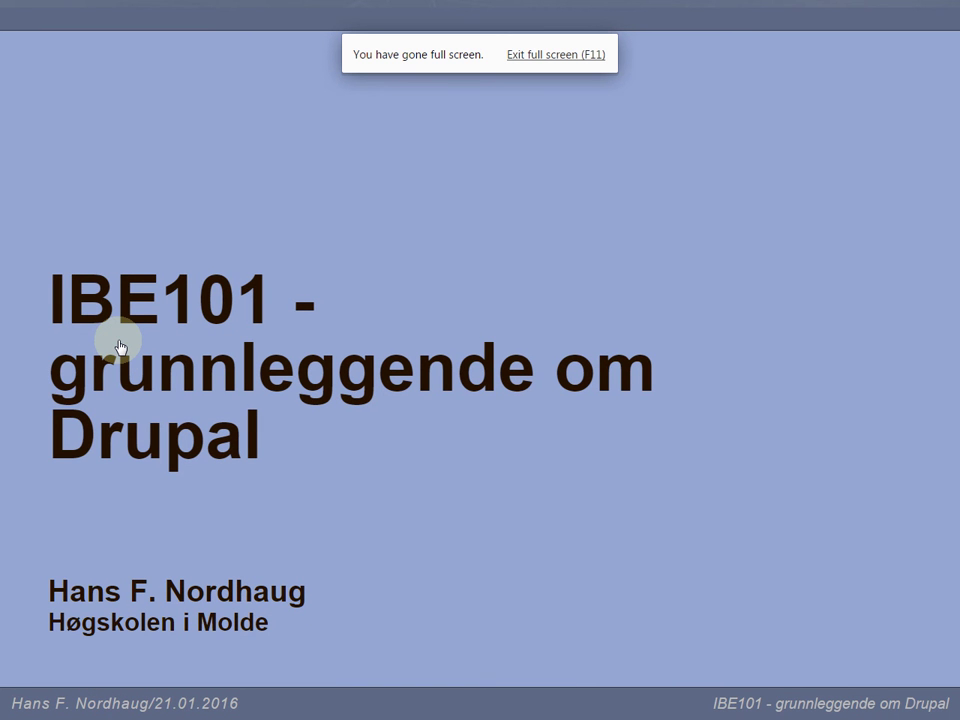
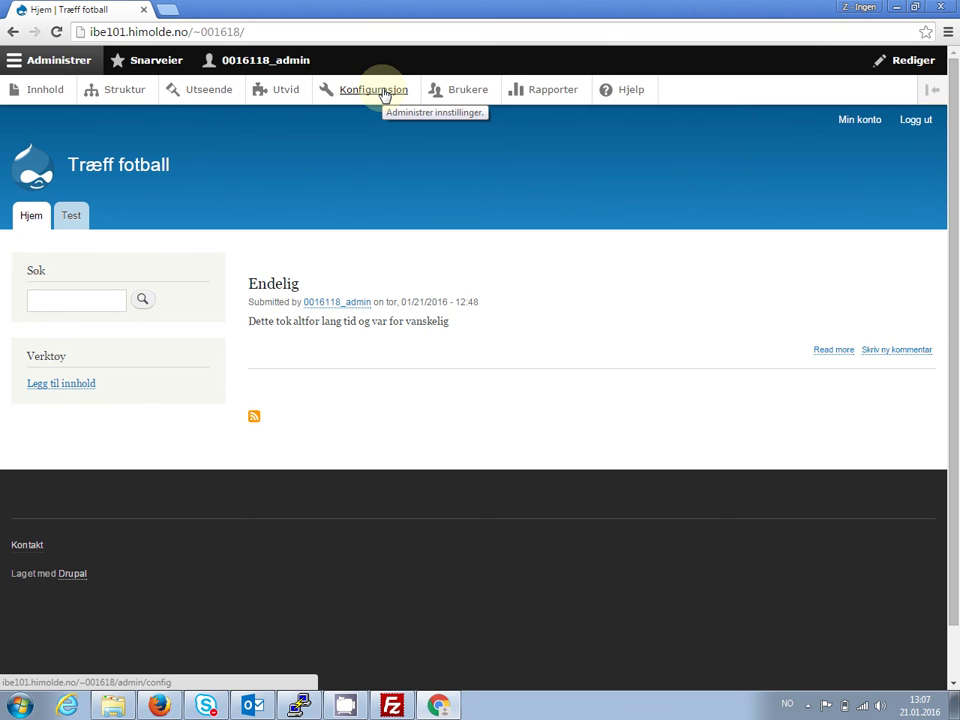
- Go through the Konfigurasjon overview to the Informasjon om nettstedet settings page
click(380, 92)
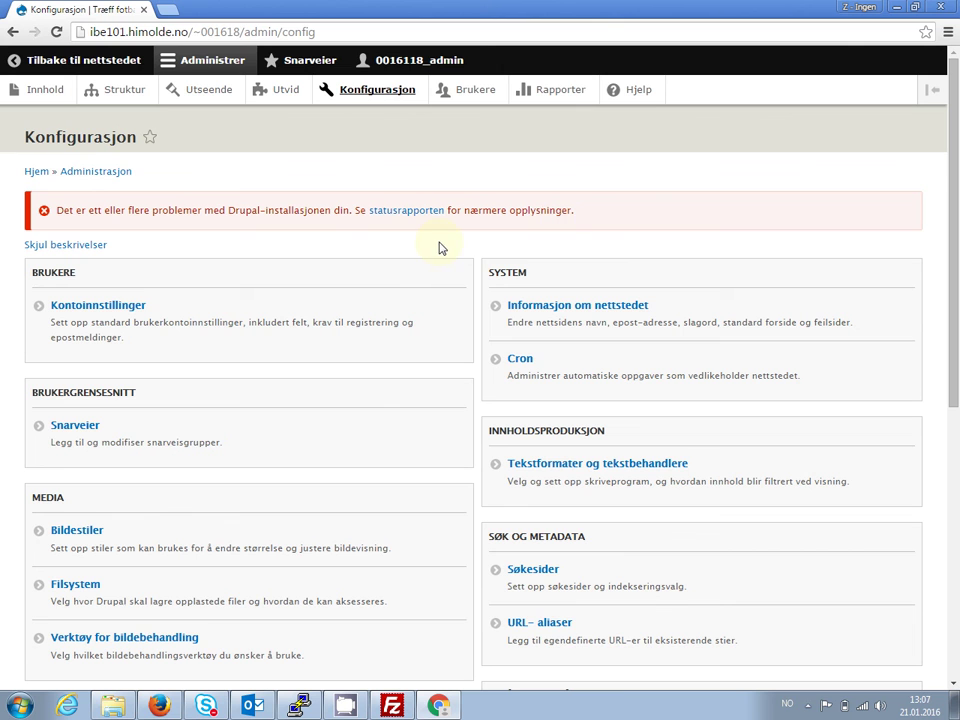
drag(953, 176, 955, 236)
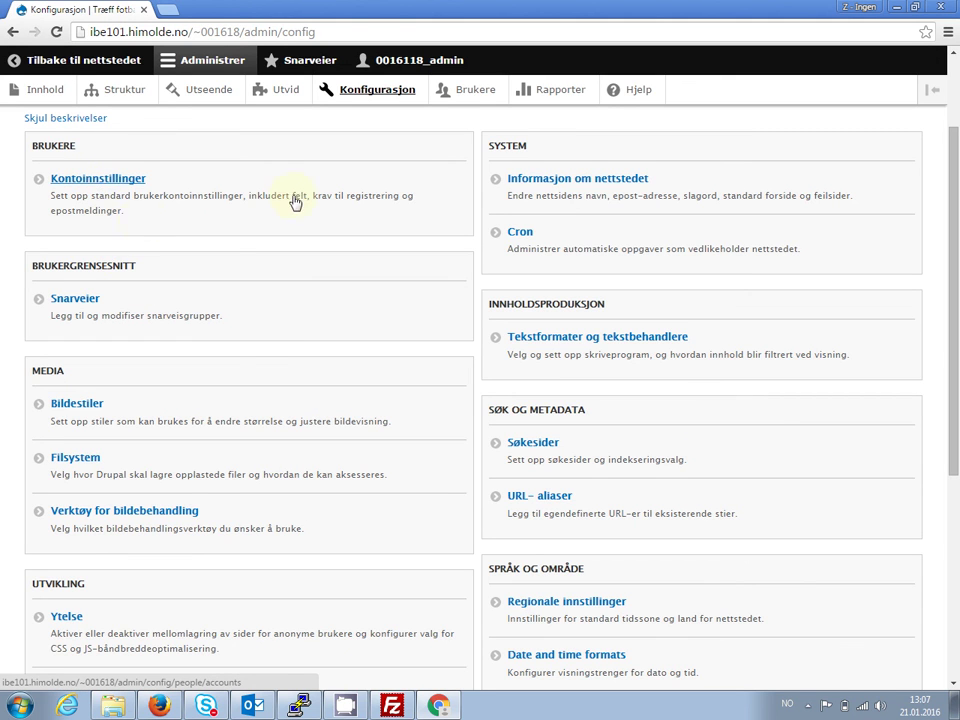
click(557, 178)
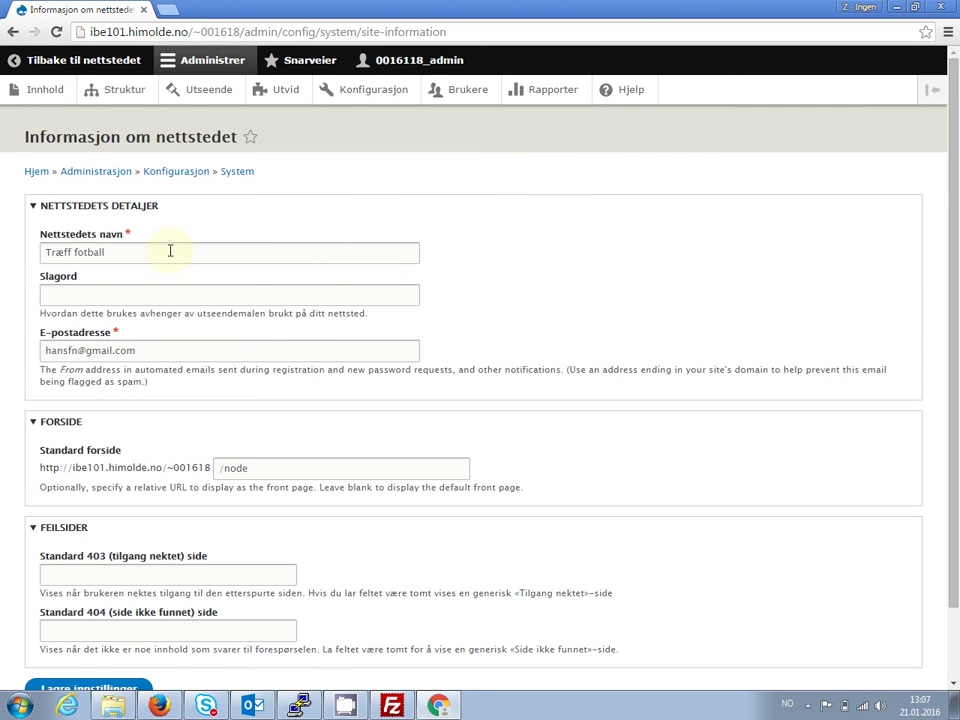
- Shorten the site name to 'Træff', add the slogan 'Træff er best', and save
click(171, 252)
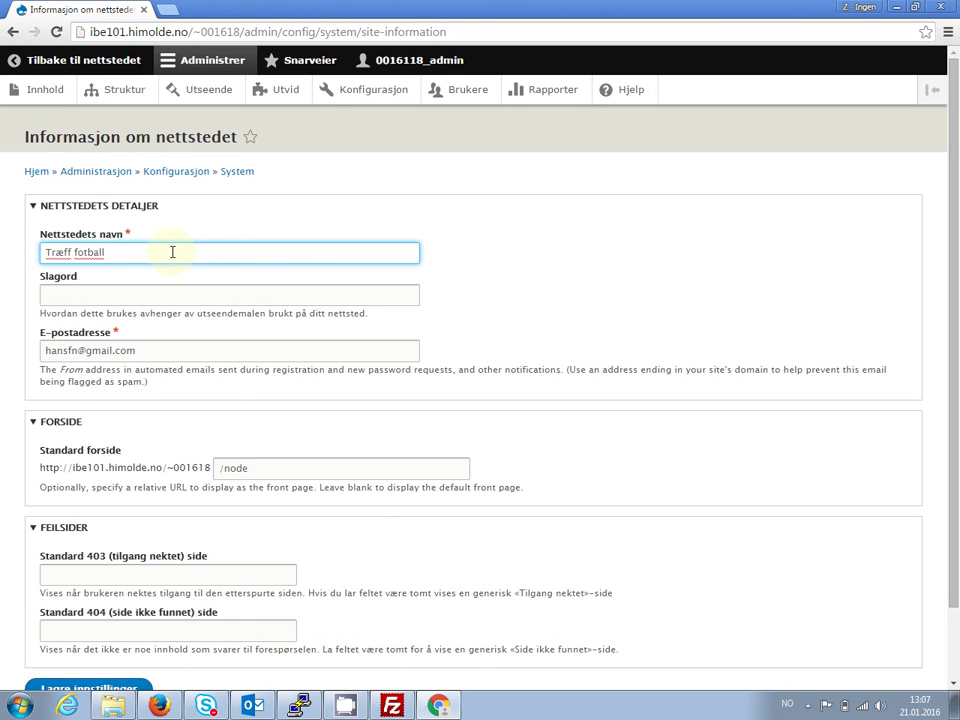
key(BackSpace)
key(BackSpace)
key(BackSpace)
key(BackSpace)
key(BackSpace)
key(BackSpace)
key(BackSpace)
key(BackSpace)
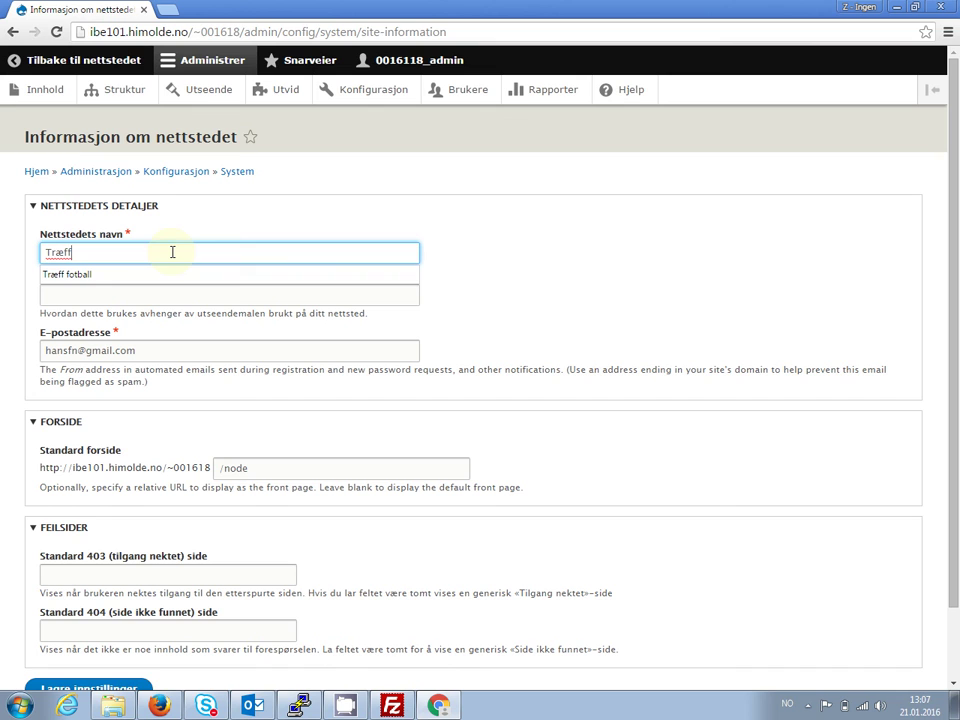
click(568, 232)
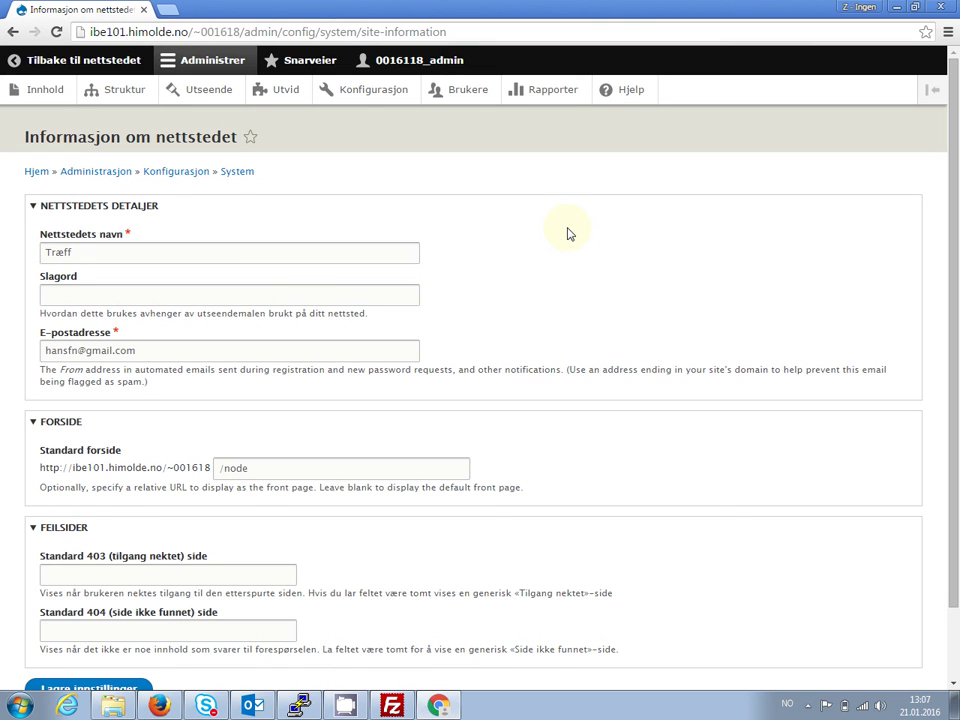
click(282, 291)
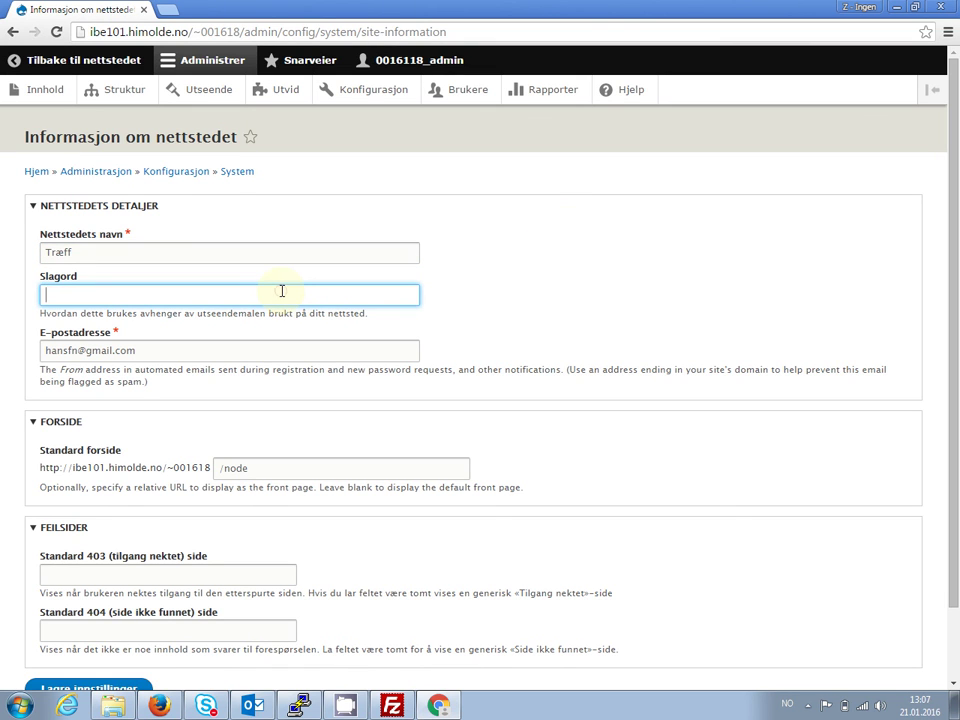
text(Træff er best)
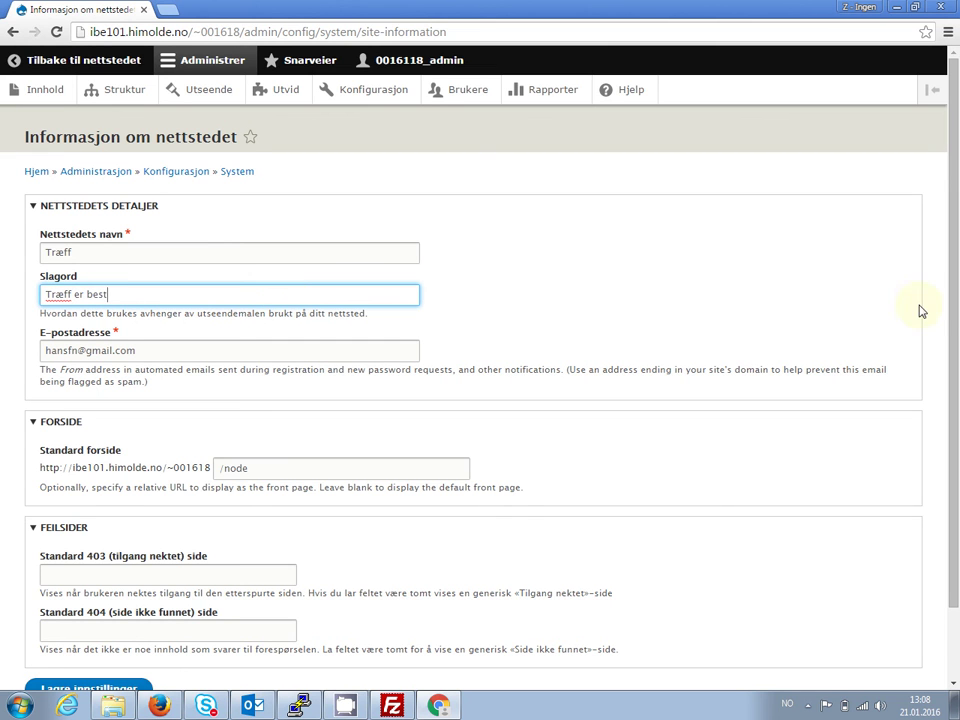
drag(949, 302, 949, 368)
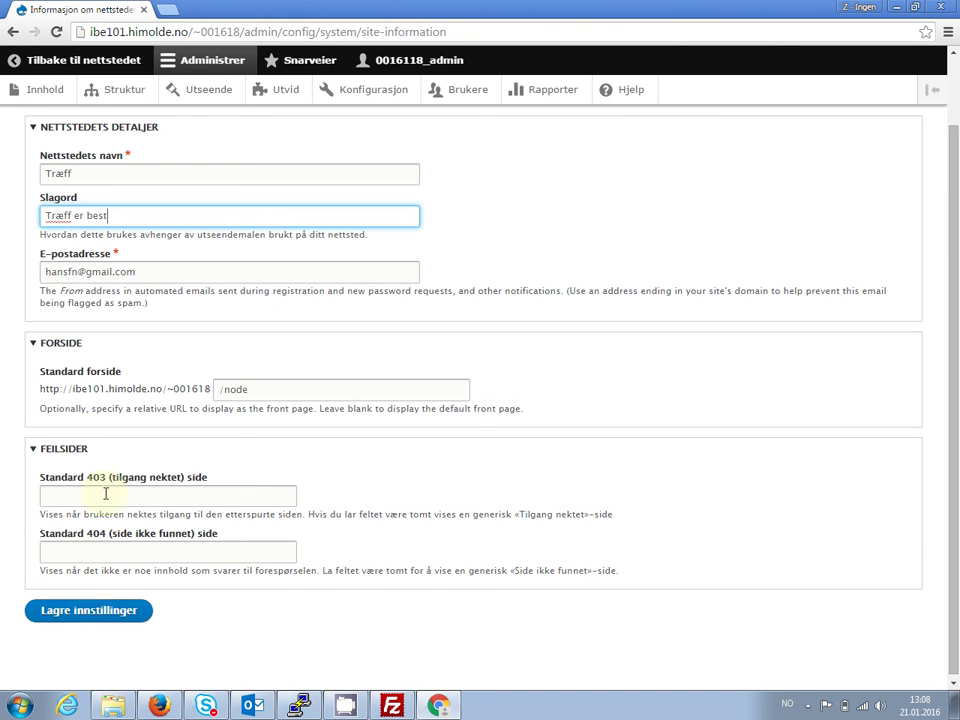
click(81, 613)
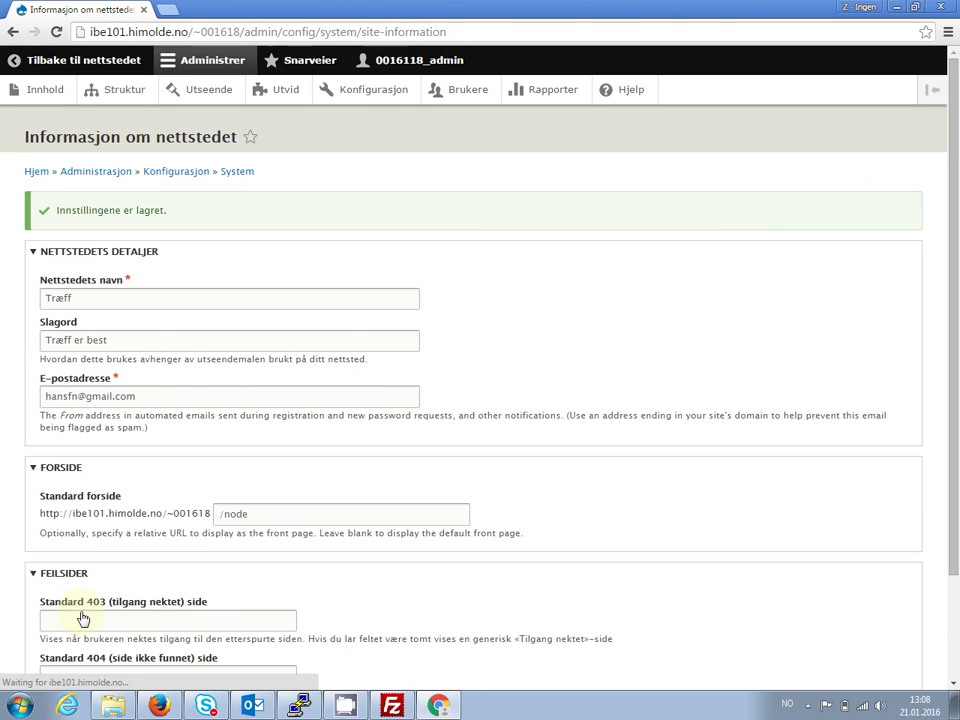
- View the front page showing Træff and its slogan, then return to Konfigurasjon
click(35, 172)
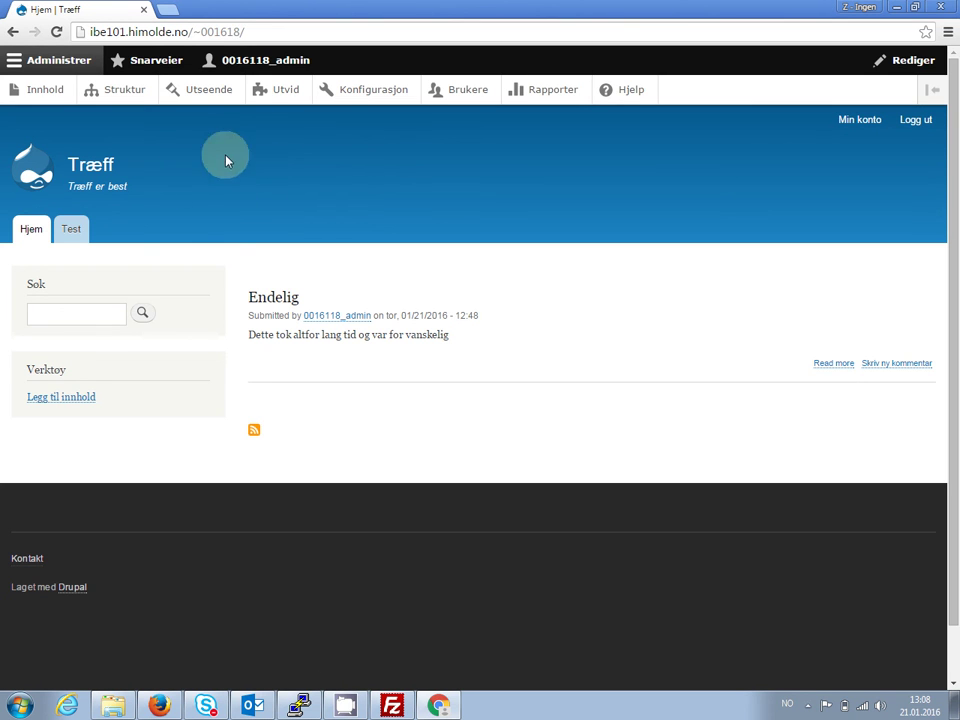
click(379, 102)
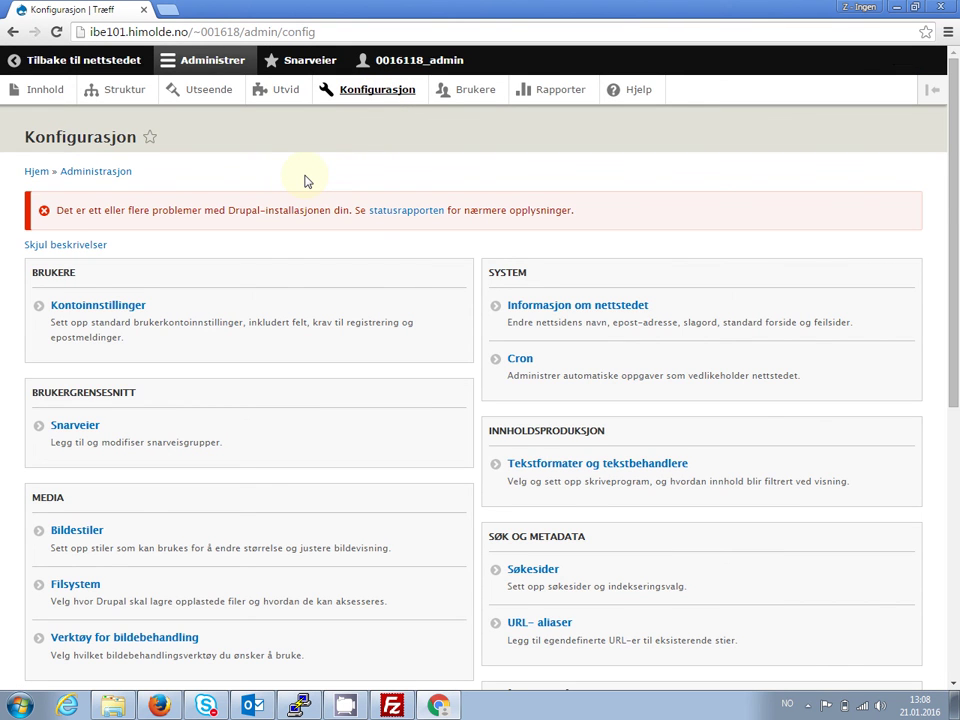
- Star Konfigurasjon as a shortcut, check Snarveier, then remove that shortcut again
click(150, 146)
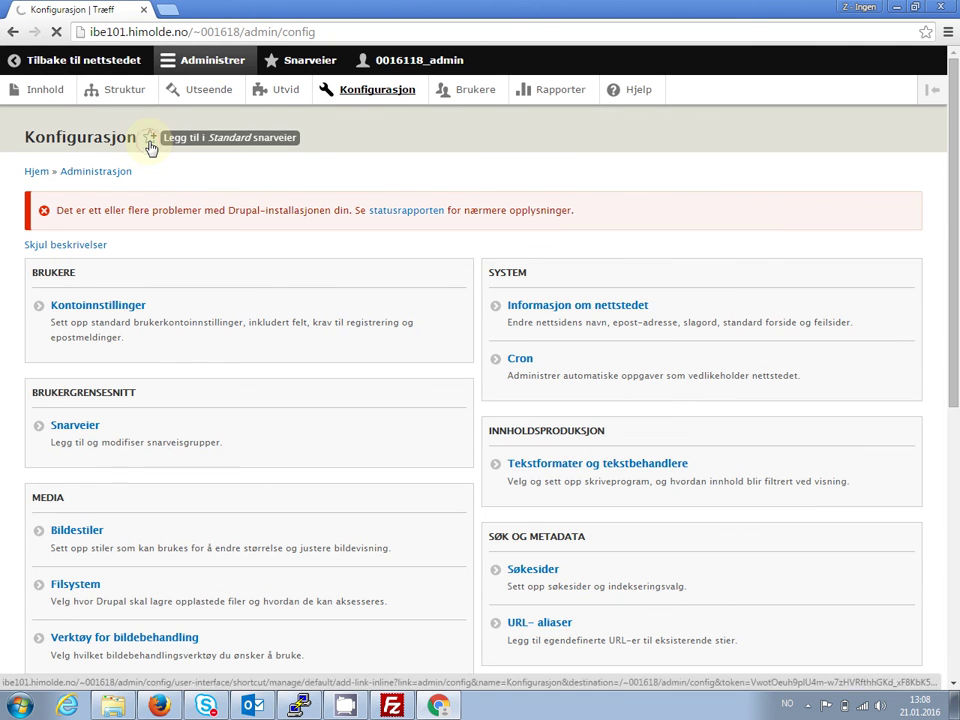
click(299, 66)
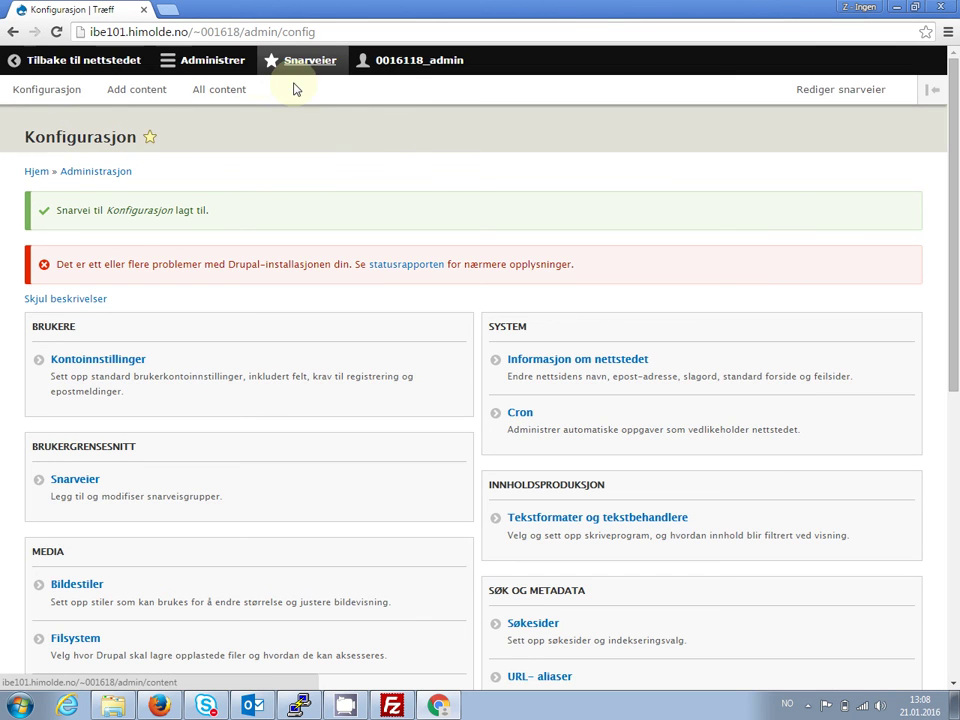
click(150, 140)
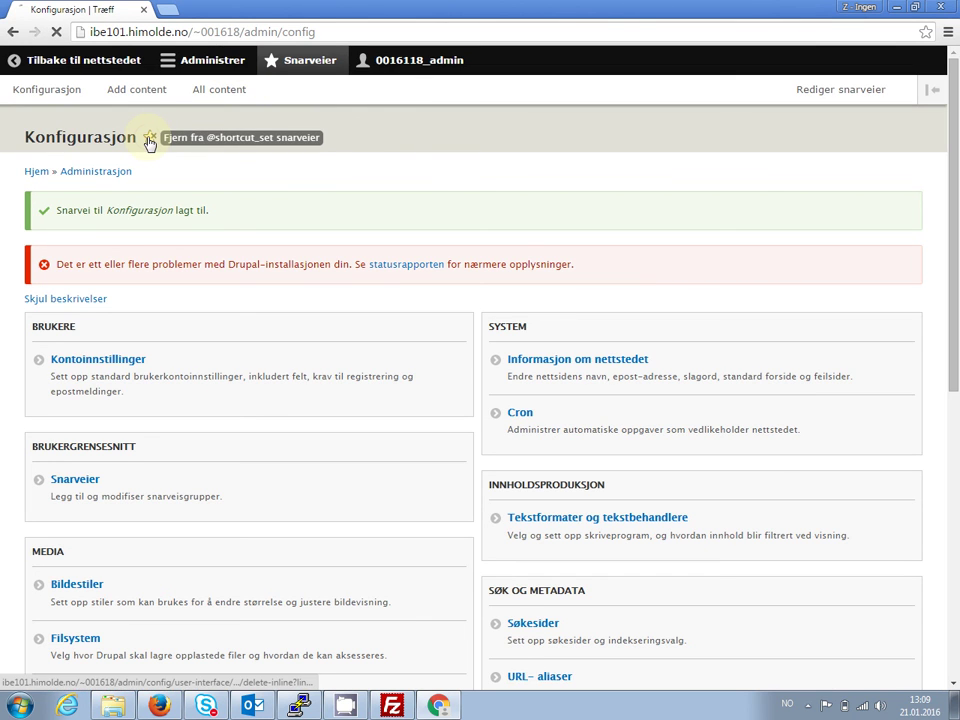
click(120, 360)
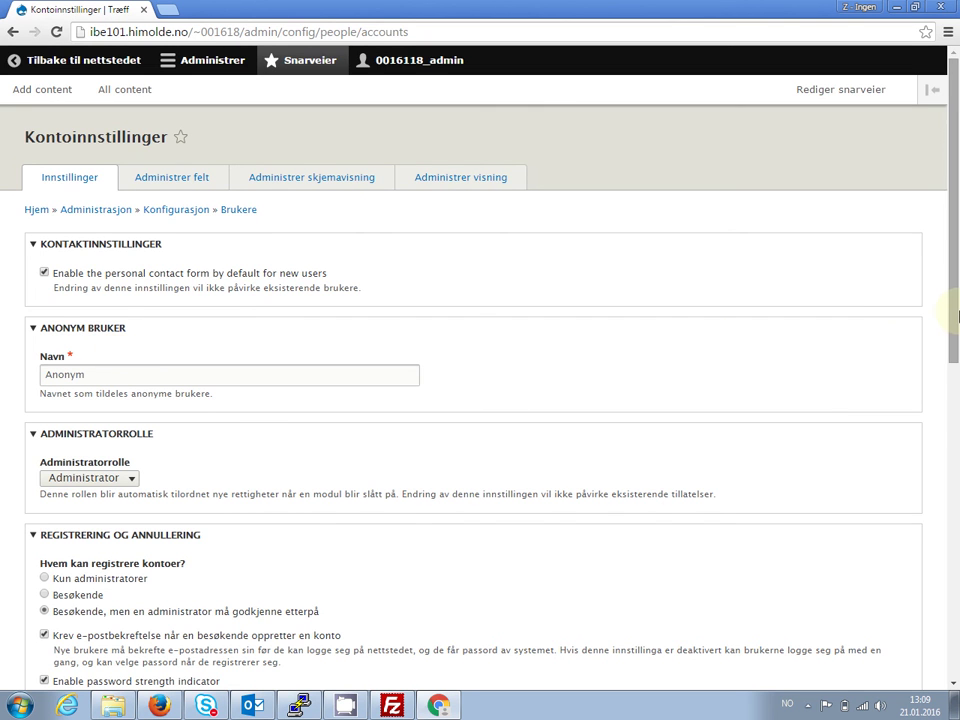
- Restrict account registration to Kun administratorer and save the Kontoinnstillinger
drag(953, 315, 950, 440)
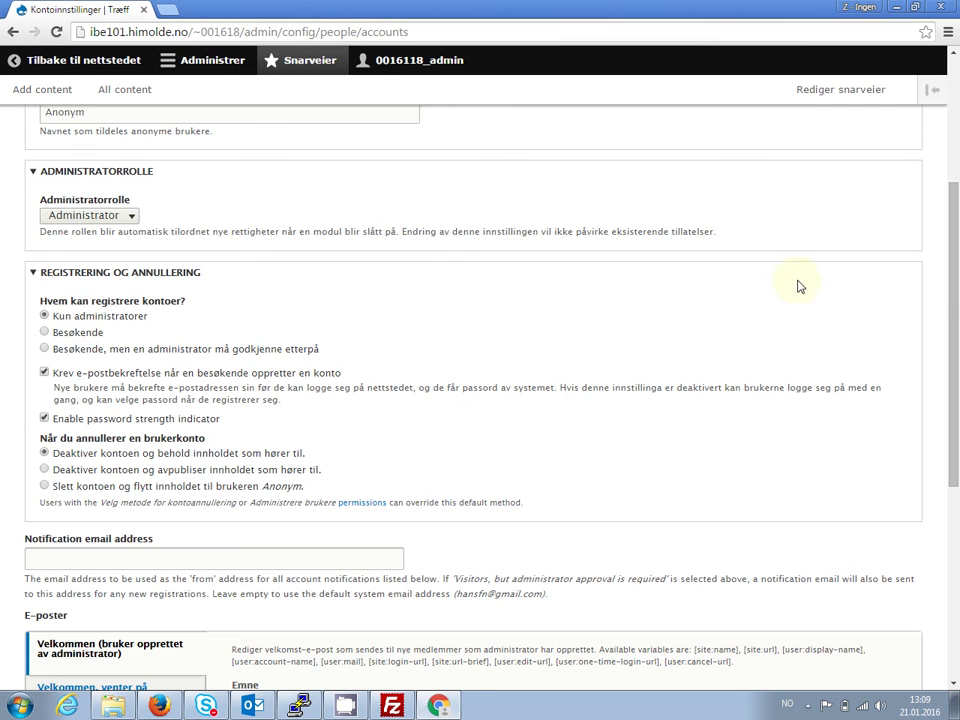
drag(955, 290, 943, 540)
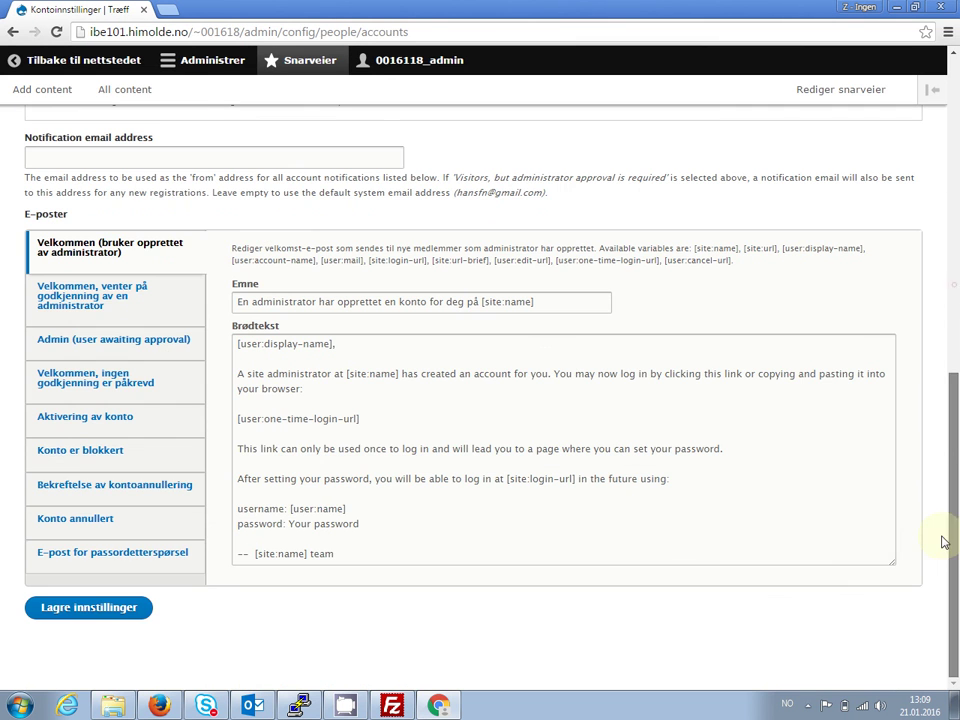
click(107, 610)
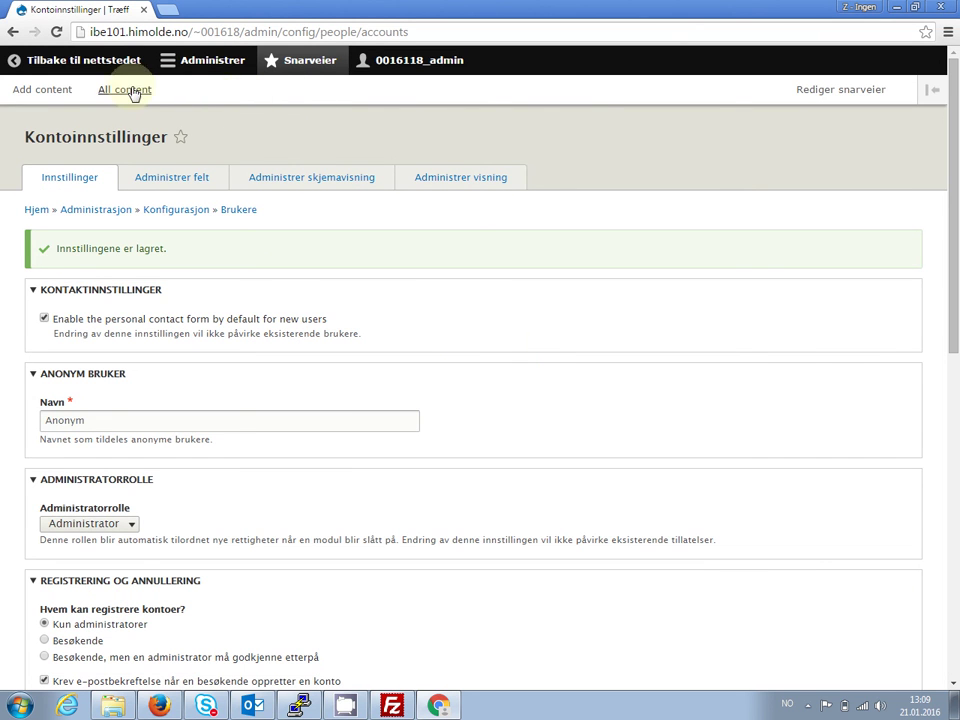
click(189, 63)
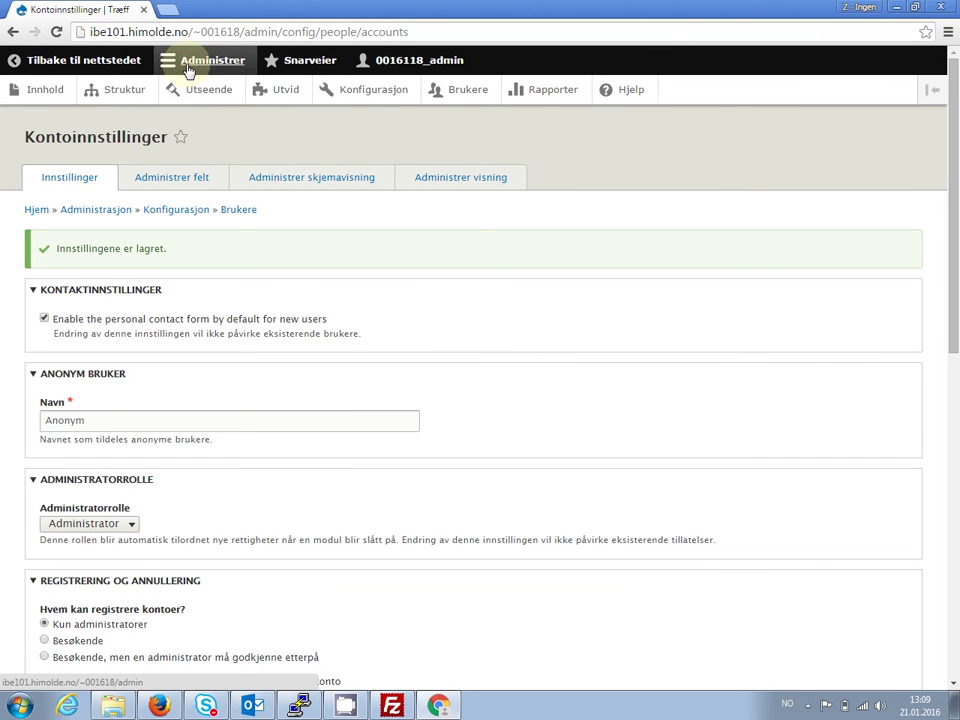
- Review the Språk settings under Konfigurasjon, then open the Brukere list
click(381, 94)
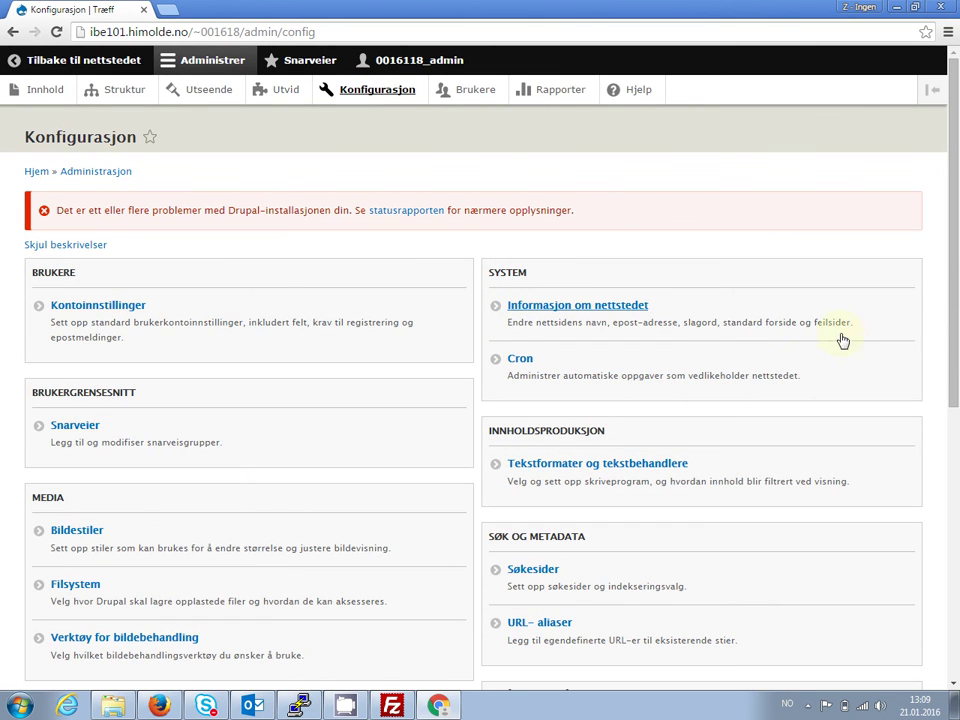
drag(946, 300, 939, 564)
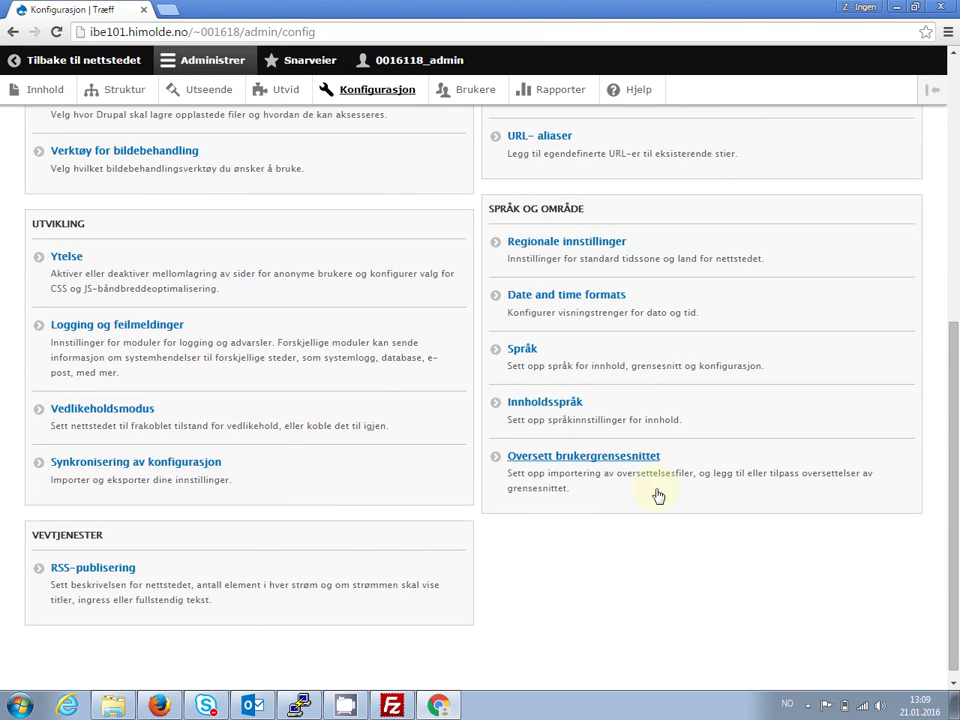
click(522, 348)
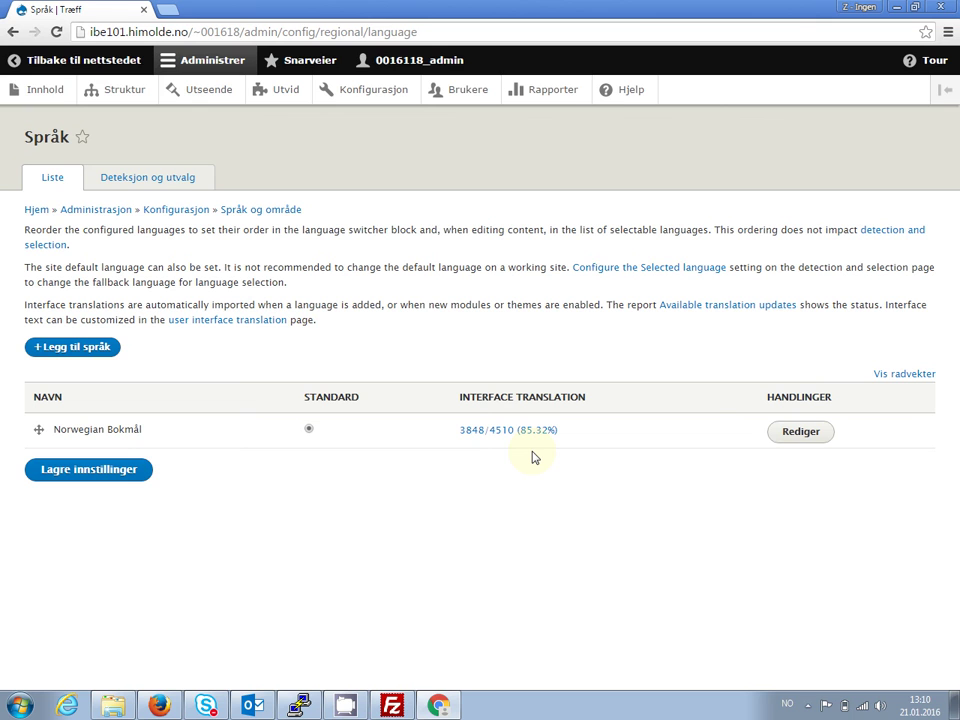
click(468, 90)
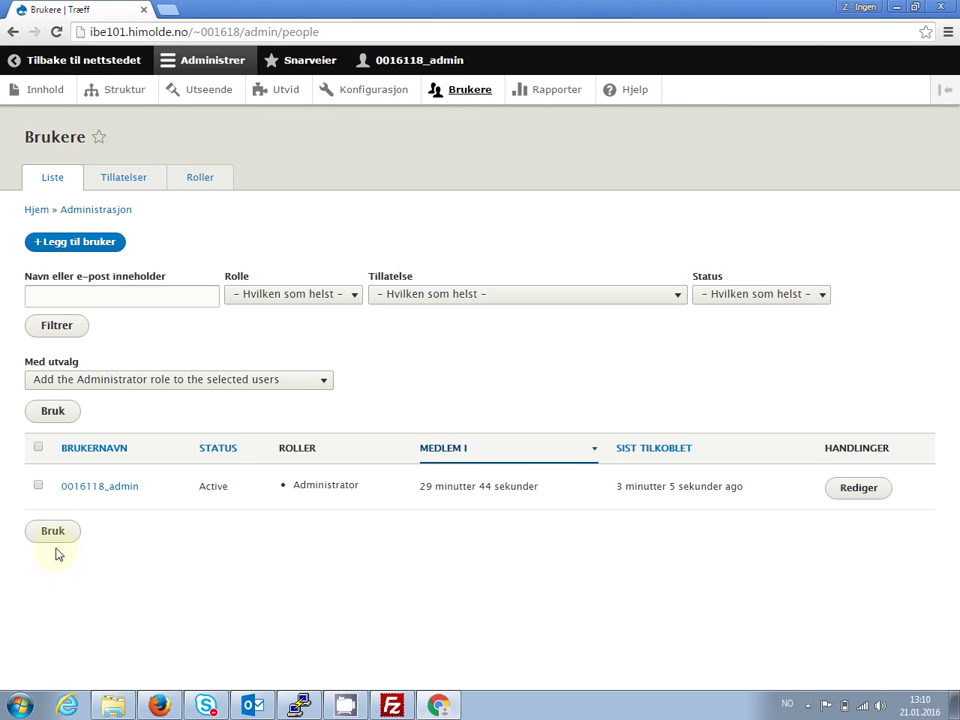
- Inspect the admin profile and its user/1 address, then open the Legg til bruker form
click(100, 487)
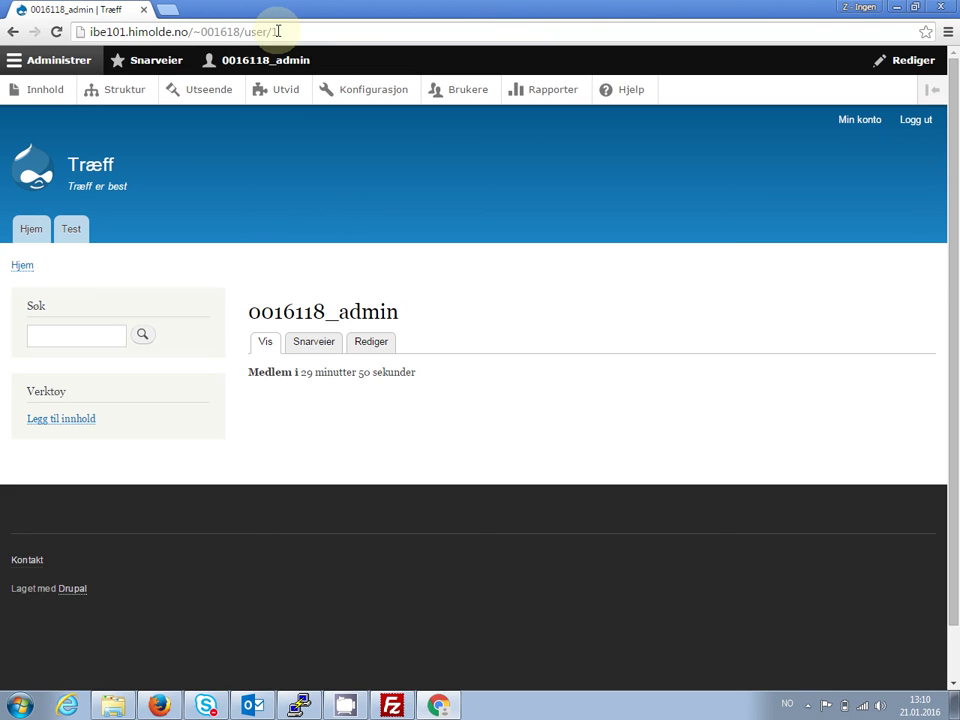
click(278, 31)
click(276, 31)
double_click(276, 31)
key(shift+Left)
key(shift+Left)
key(shift+Left)
key(shift+Left)
key(shift+Left)
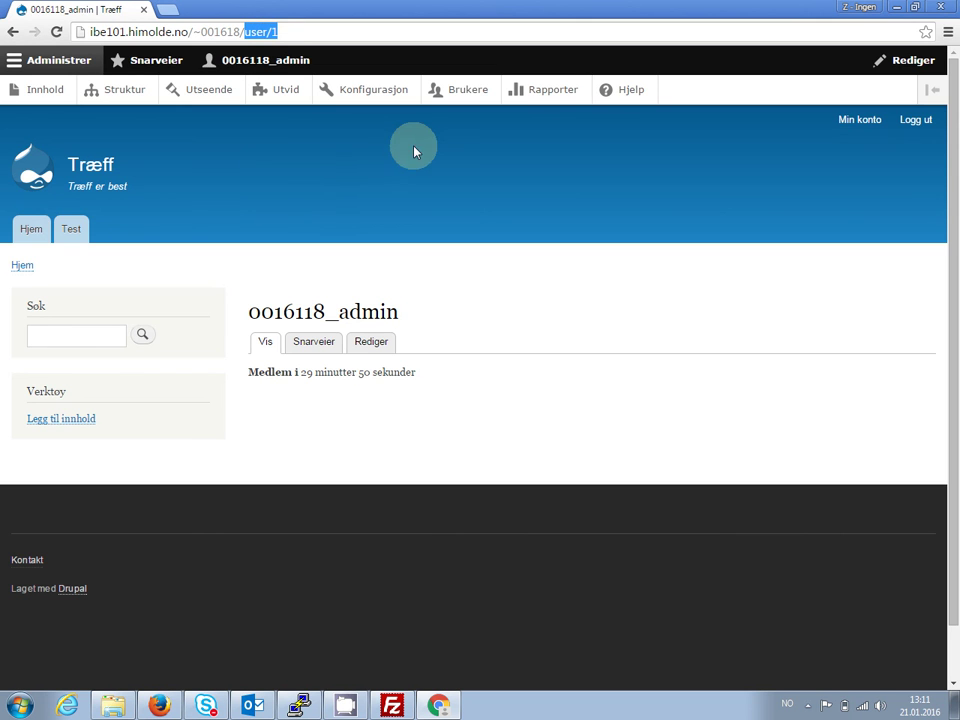
click(460, 90)
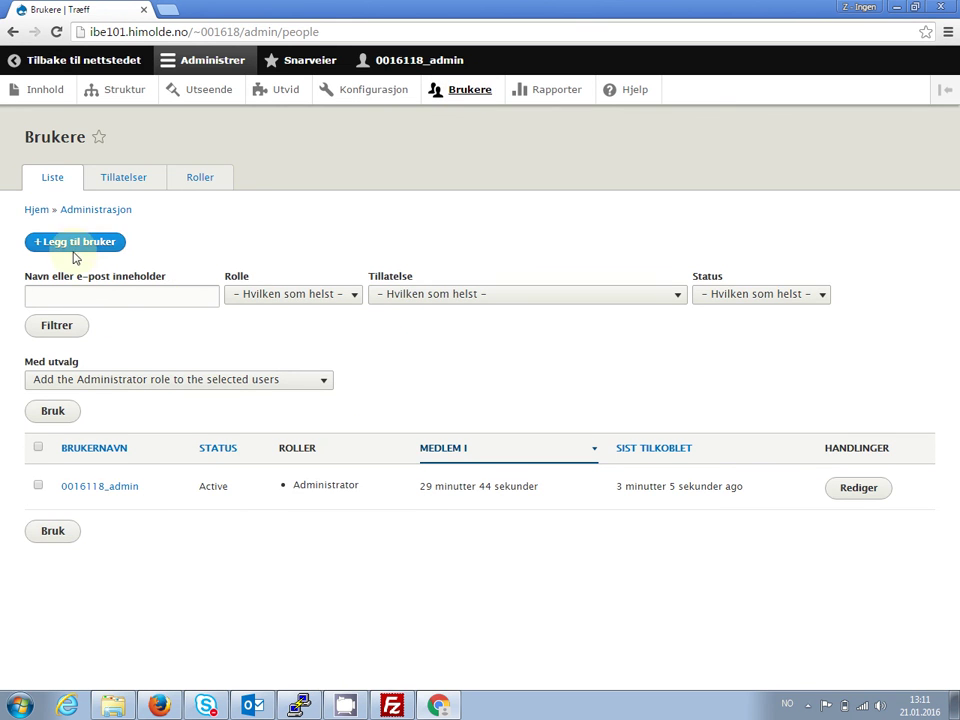
click(88, 248)
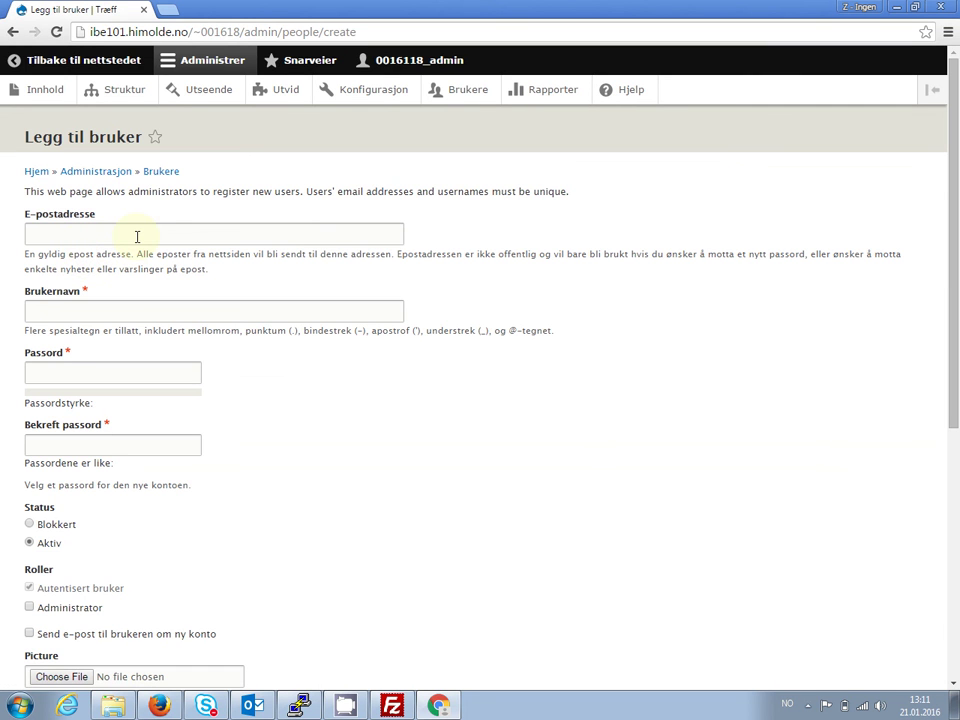
- Enter the new user's e-mail address and full name as the username
click(137, 236)
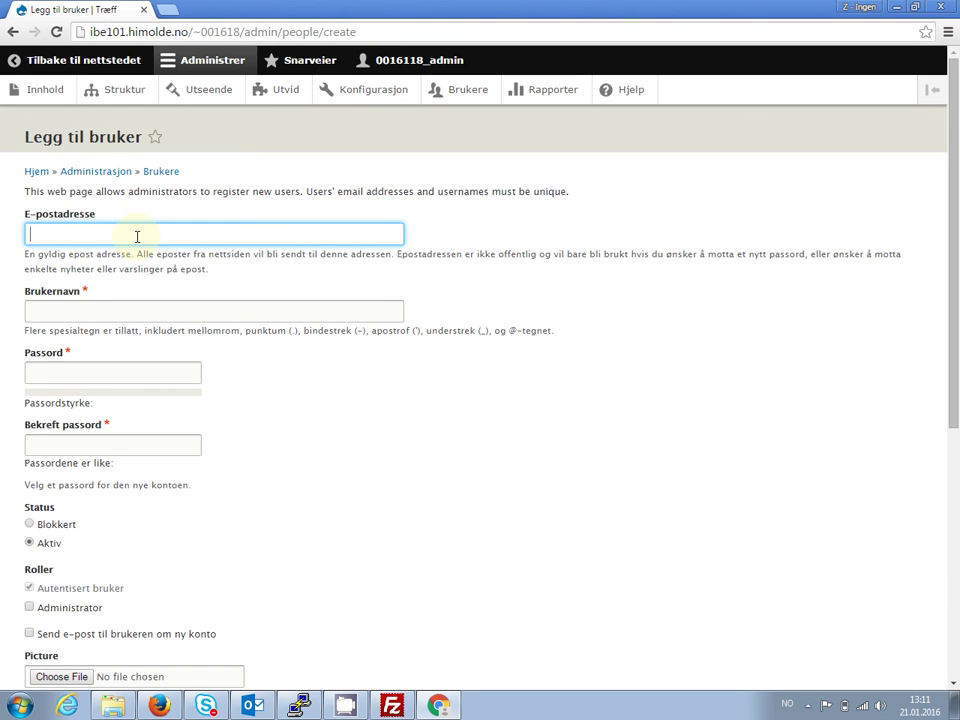
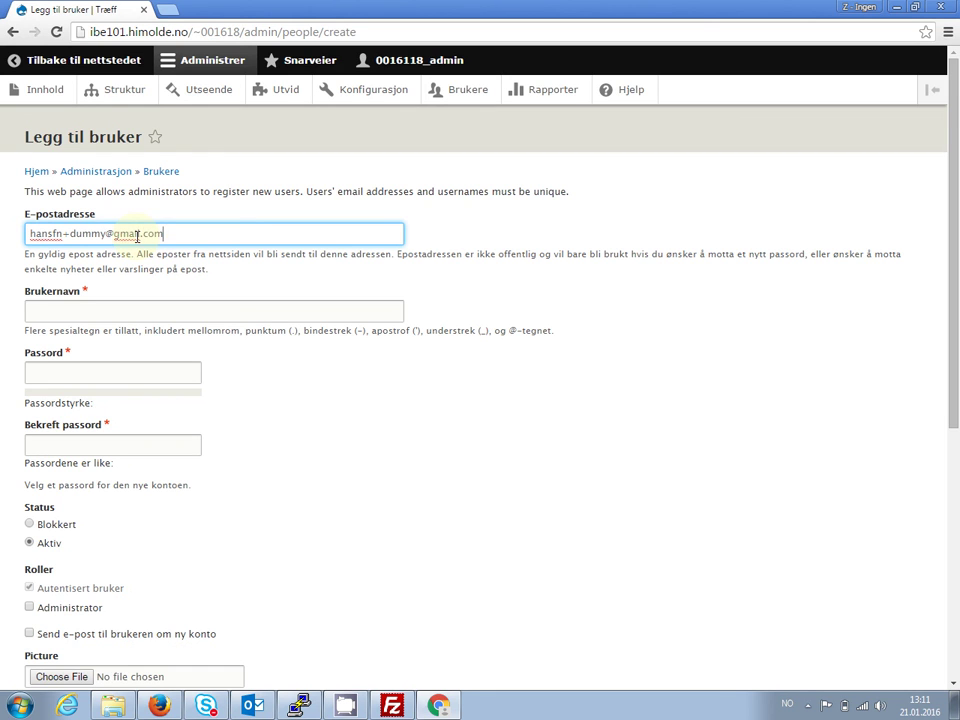
key(Tab)
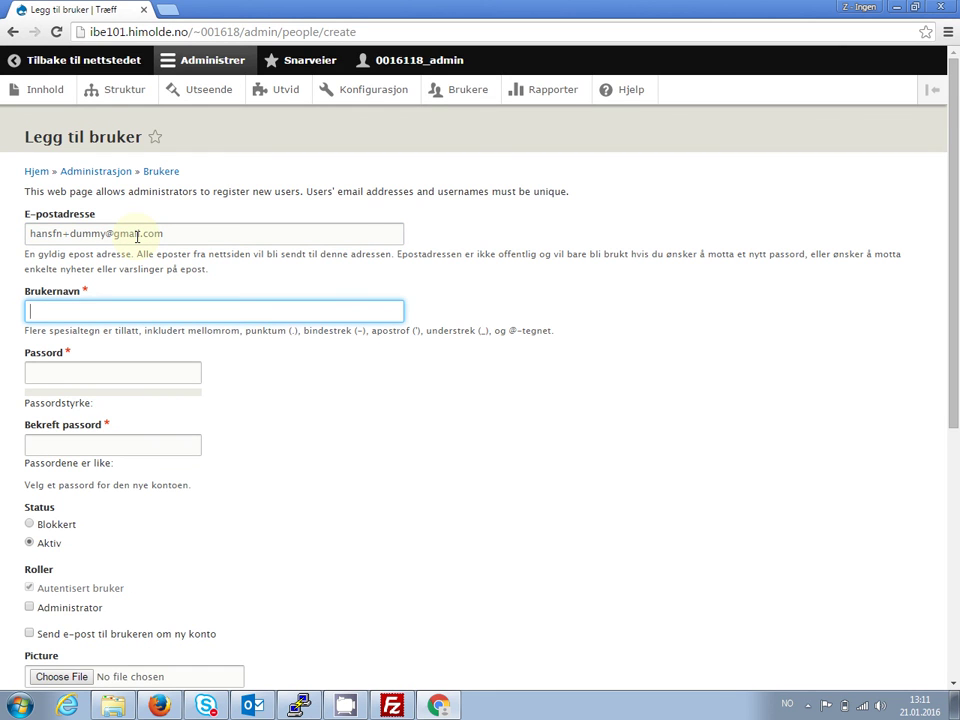
click(75, 376)
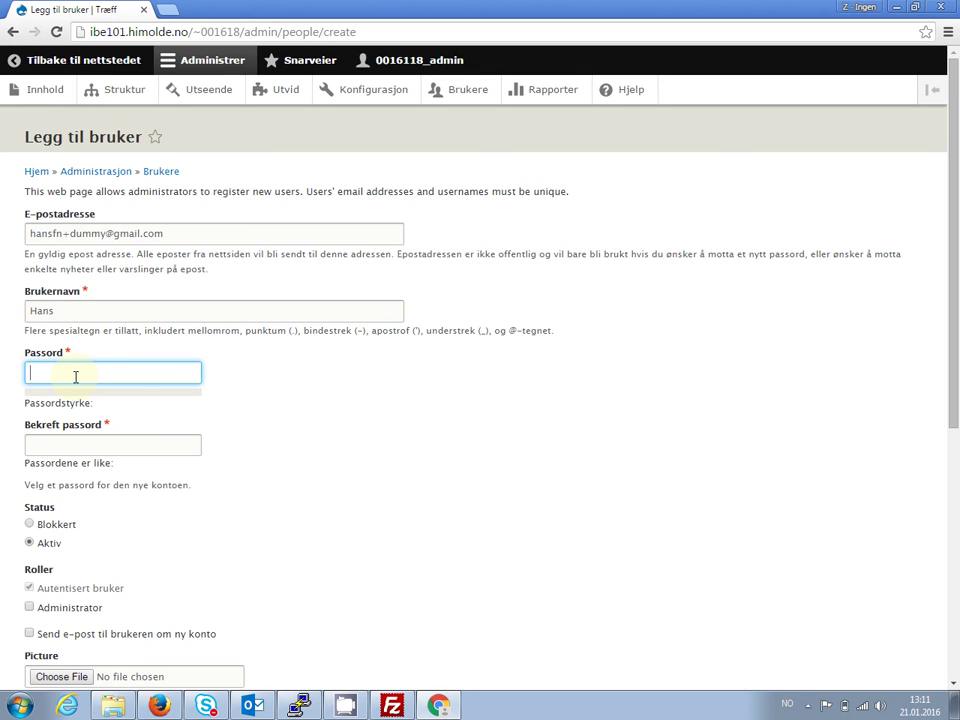
click(96, 313)
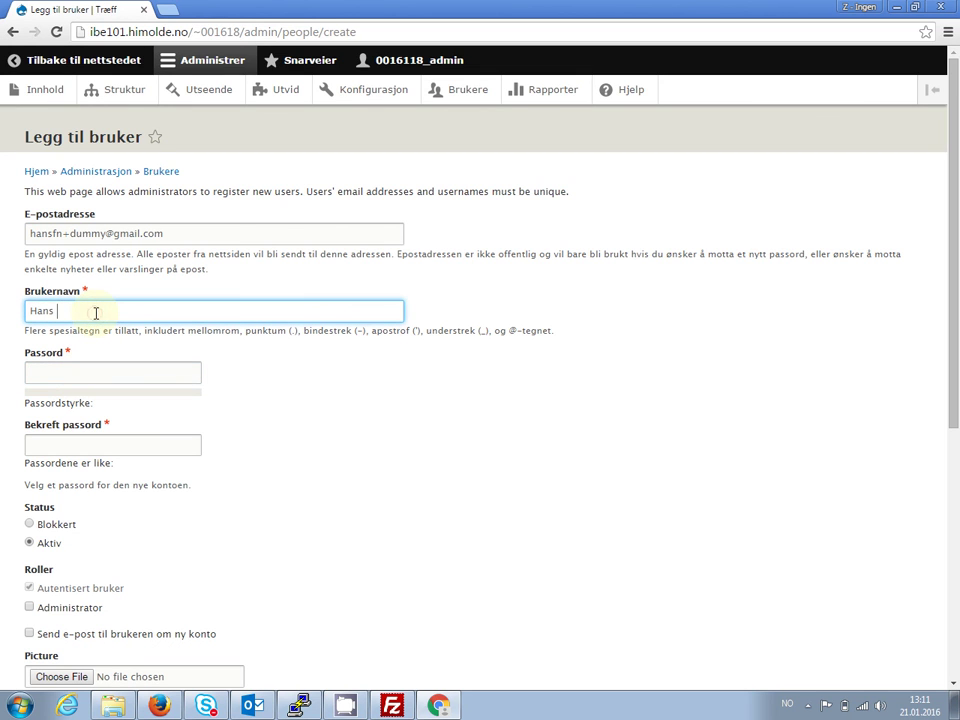
- Fill in Passord and Bekreft passord and submit with Opprett ny konto
click(84, 372)
text(********)
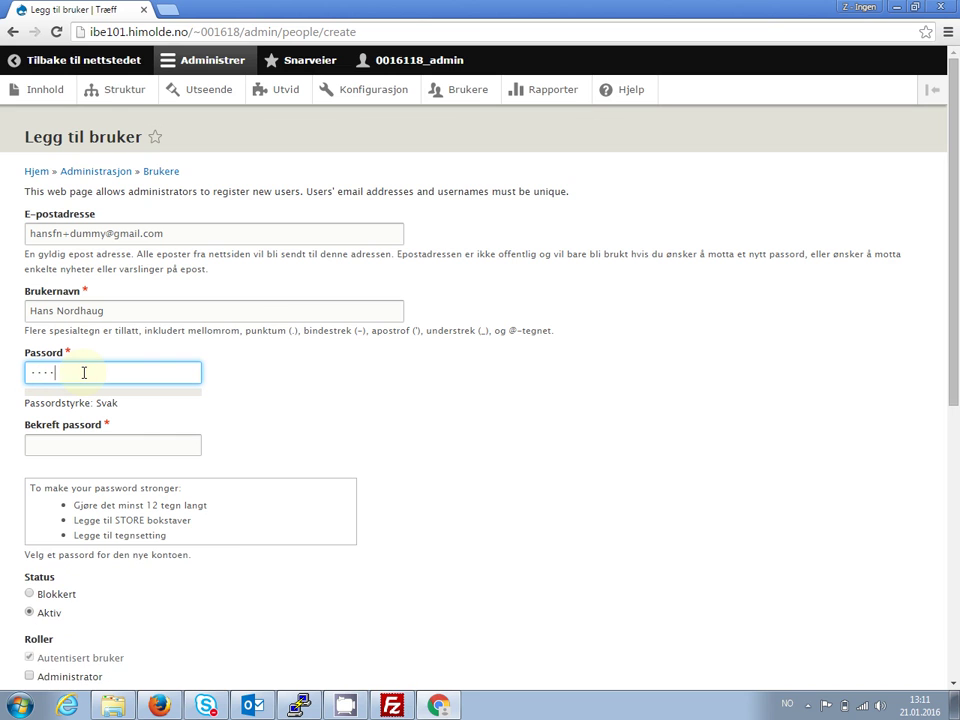
key(Tab)
text(******)
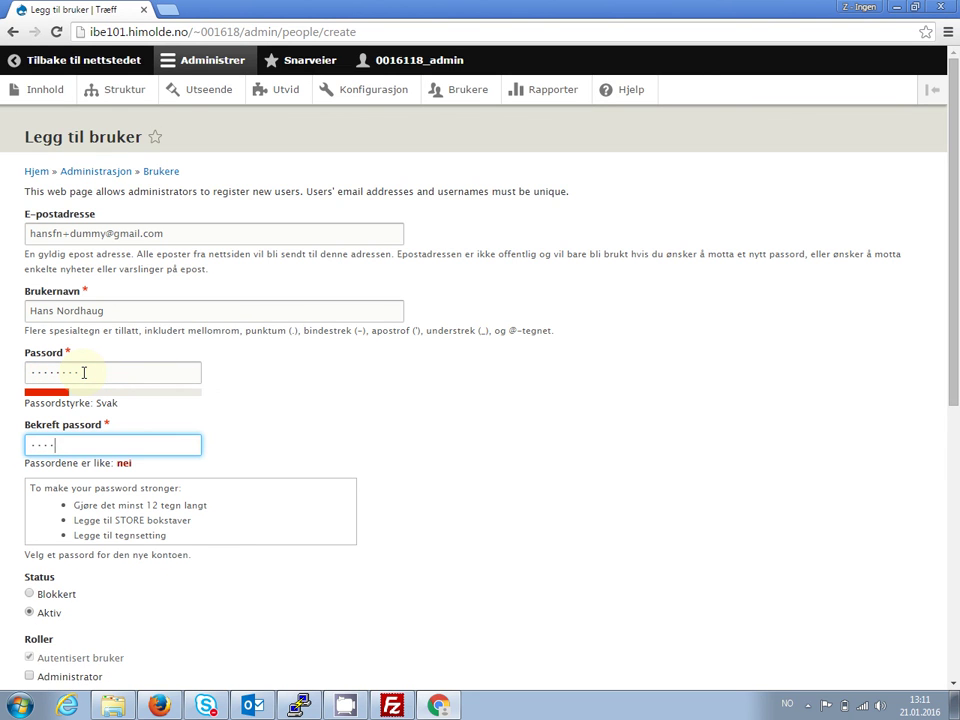
click(589, 437)
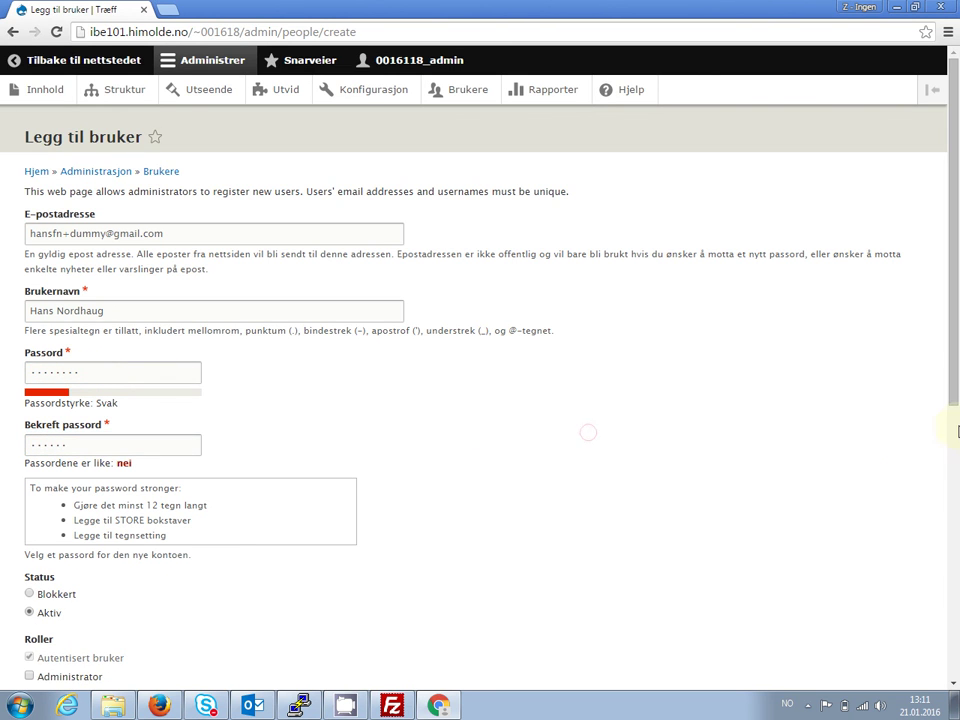
drag(954, 360, 956, 476)
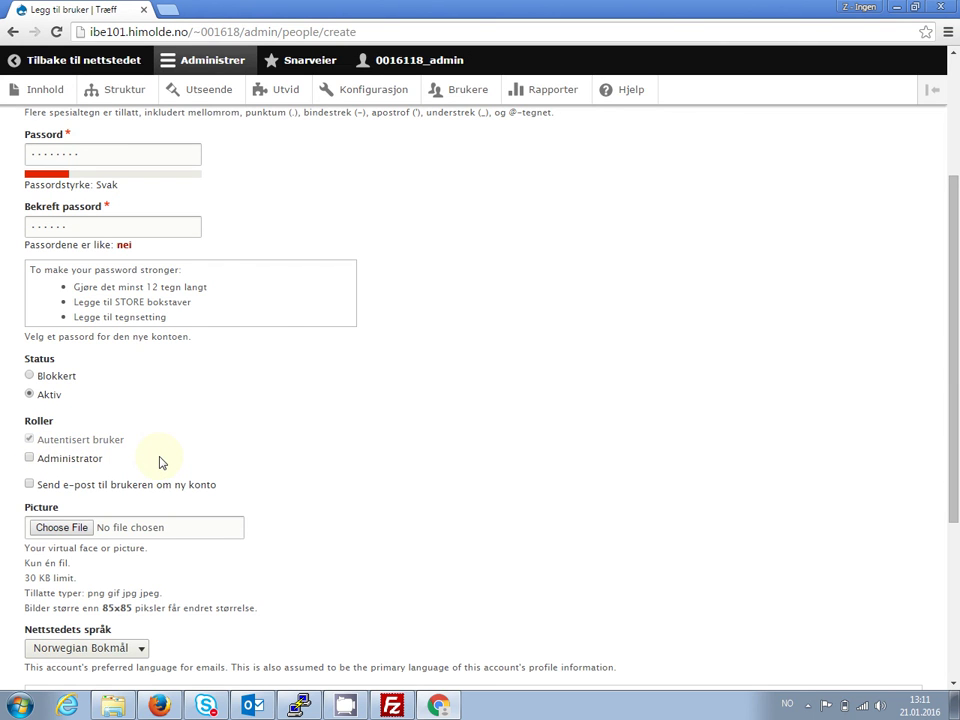
drag(948, 409, 949, 561)
click(88, 621)
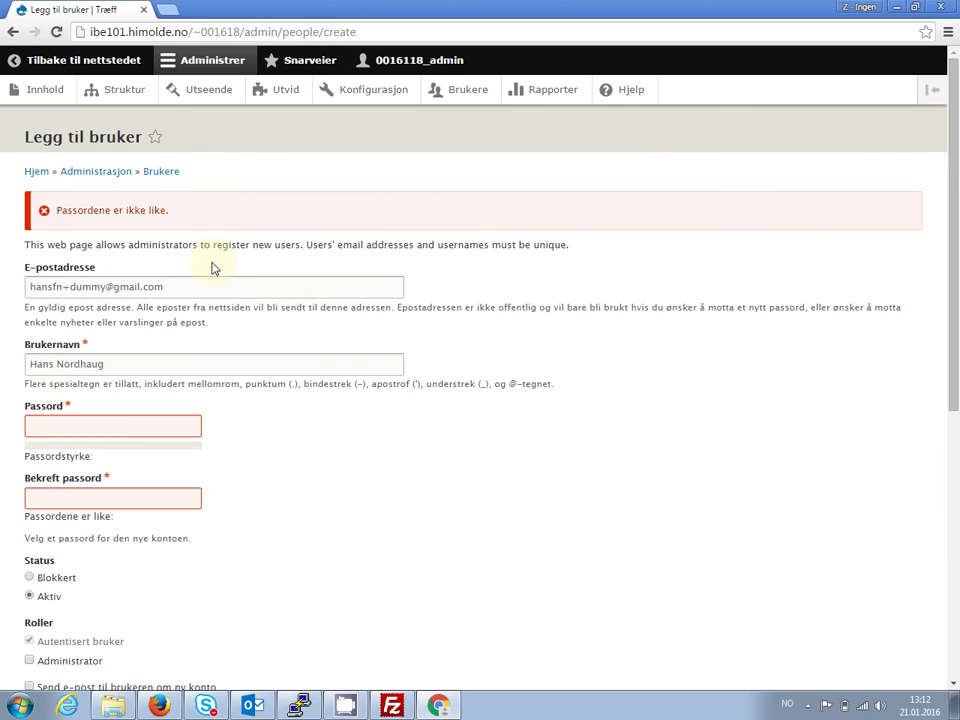
- Retype the same password in both password fields and create the account
click(112, 427)
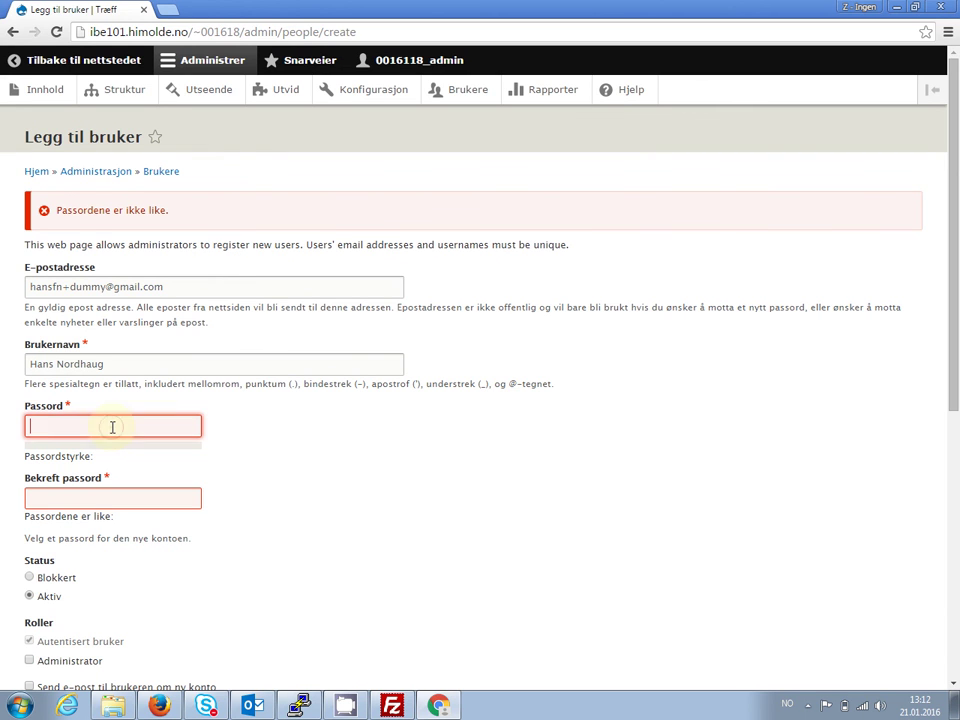
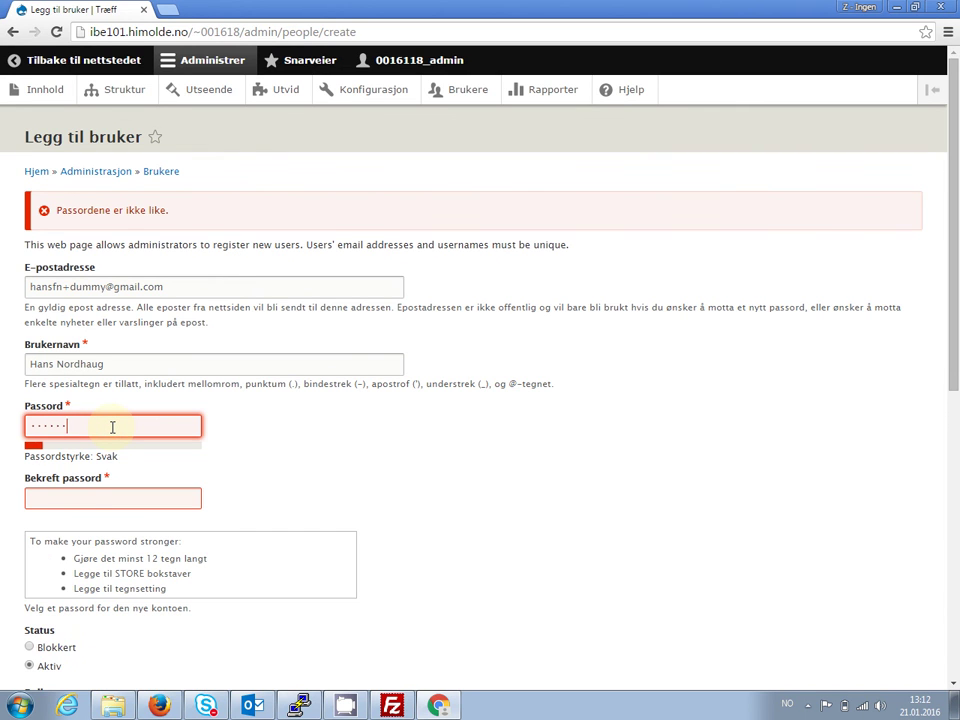
key(Tab)
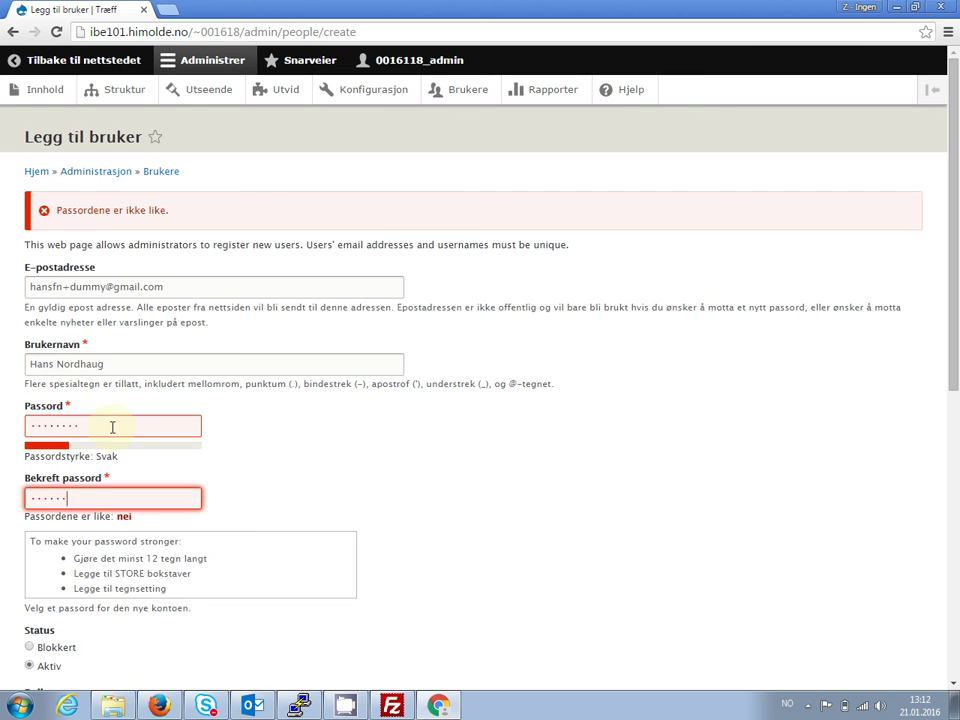
click(265, 461)
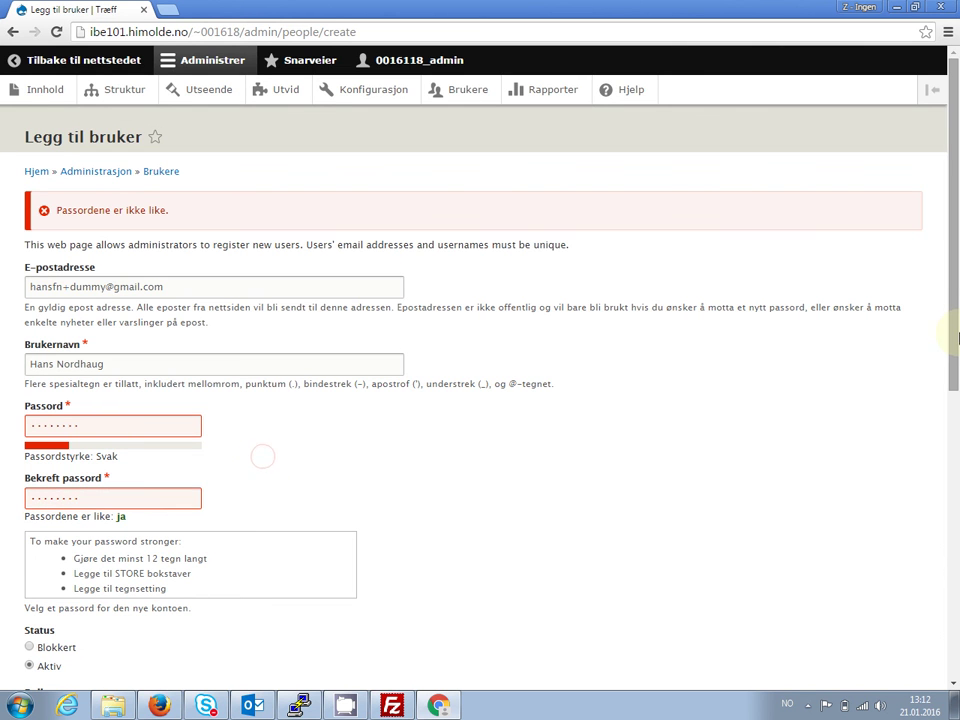
drag(956, 326, 951, 600)
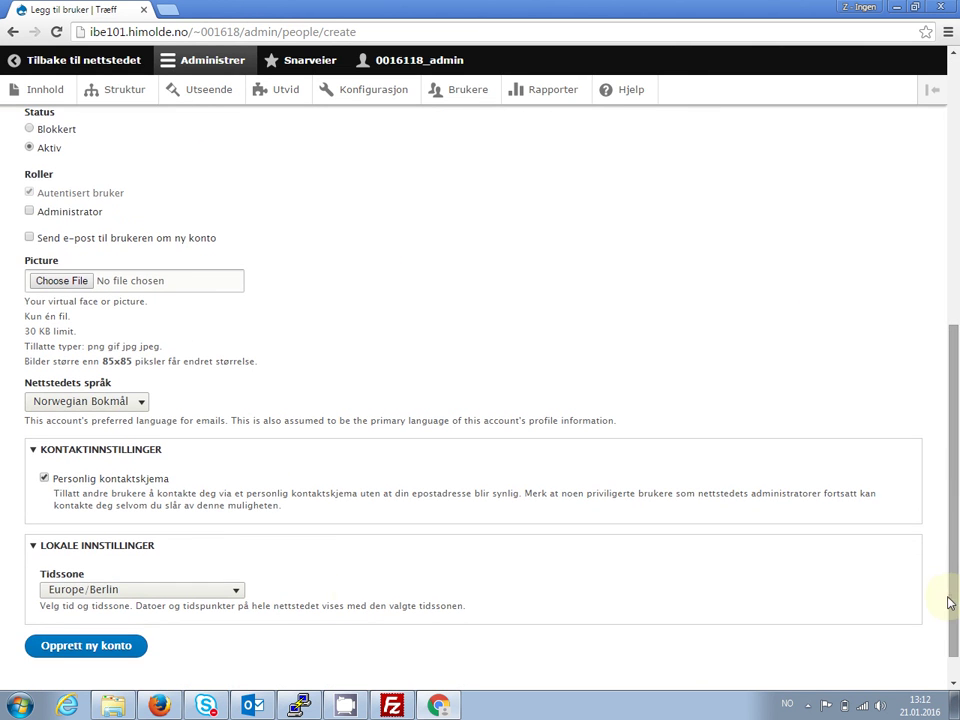
click(122, 657)
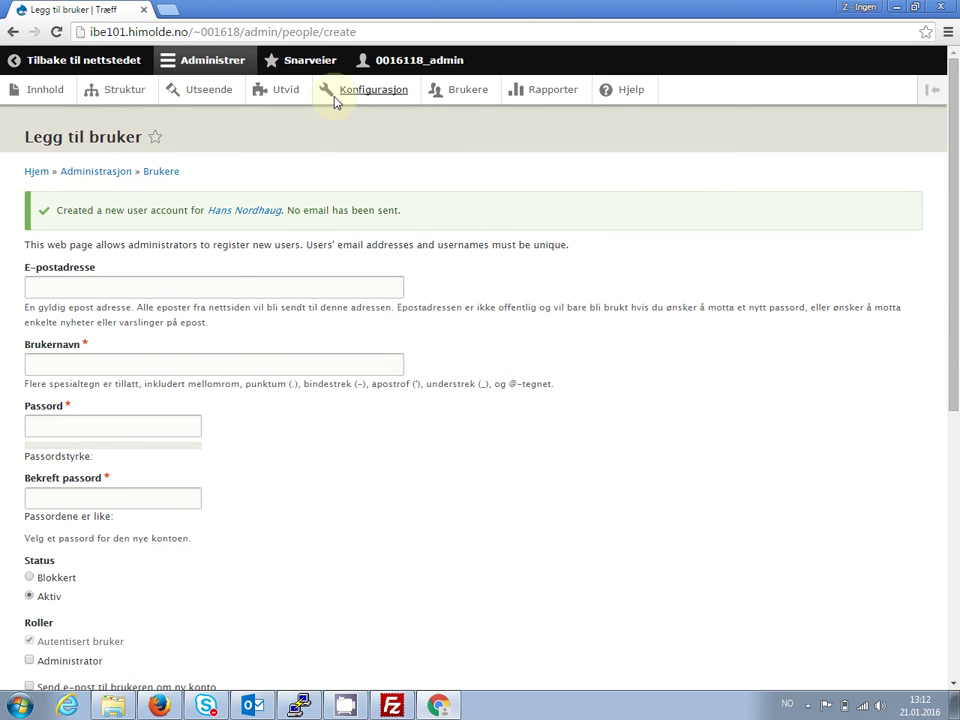
- Confirm the new account in the Brukere list, then view the Roller tab
click(487, 97)
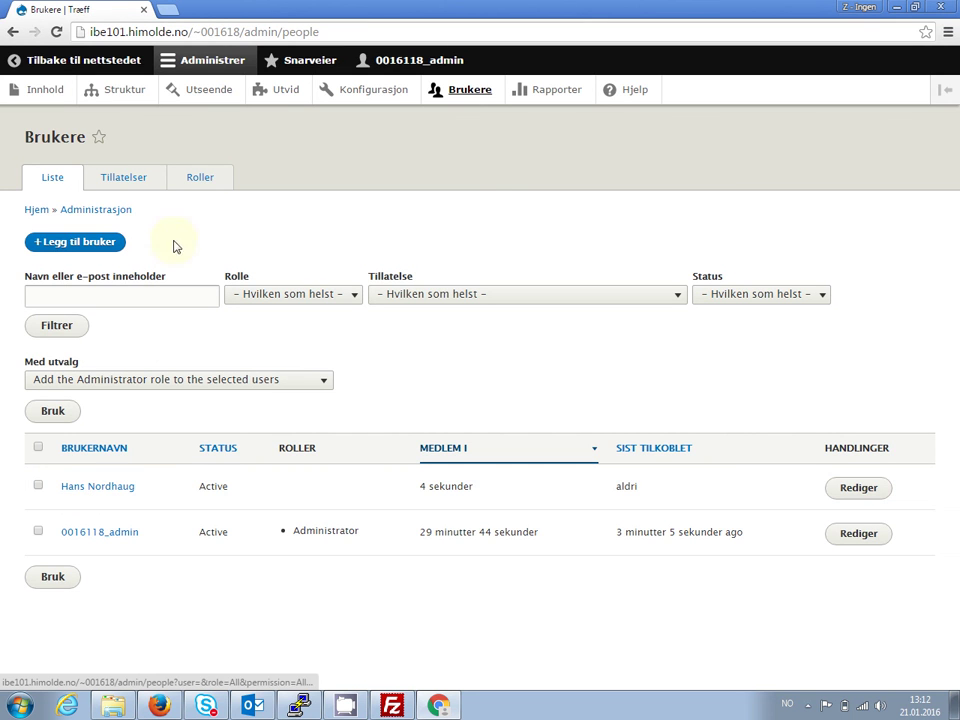
click(200, 180)
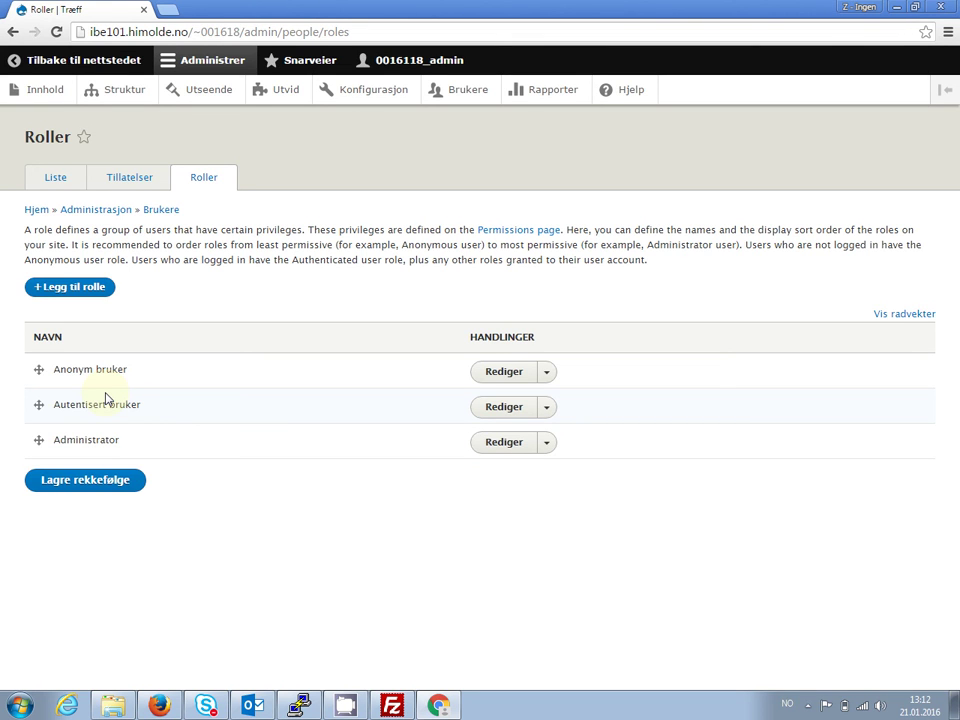
- Scroll through the Tillatelser table for anonymous, authenticated and administrator roles, then return to Konfigurasjon
click(131, 186)
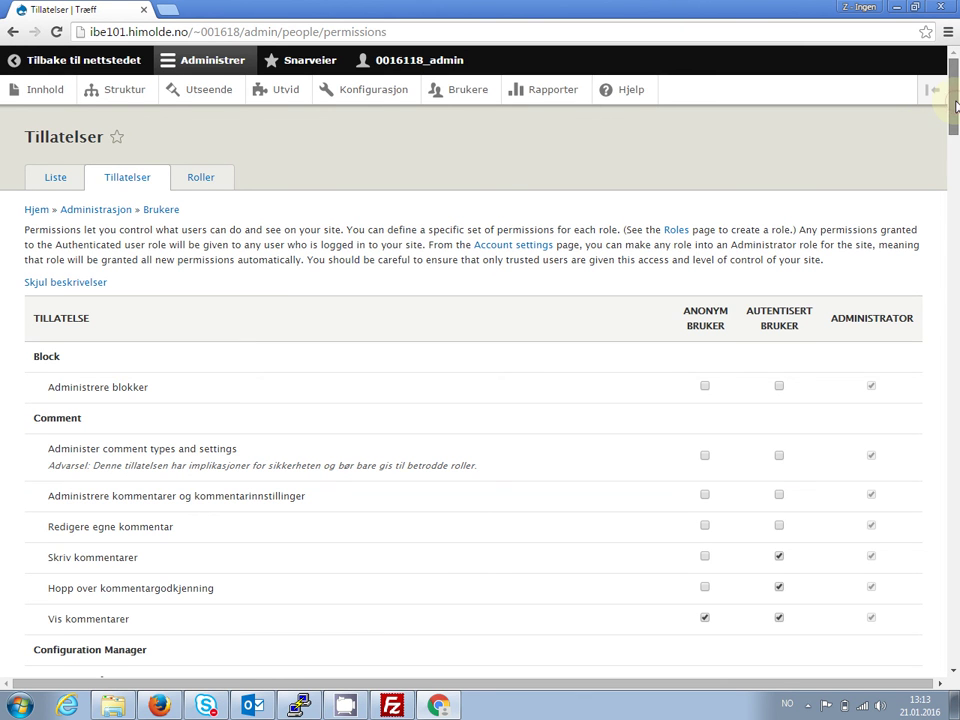
drag(955, 107, 883, 706)
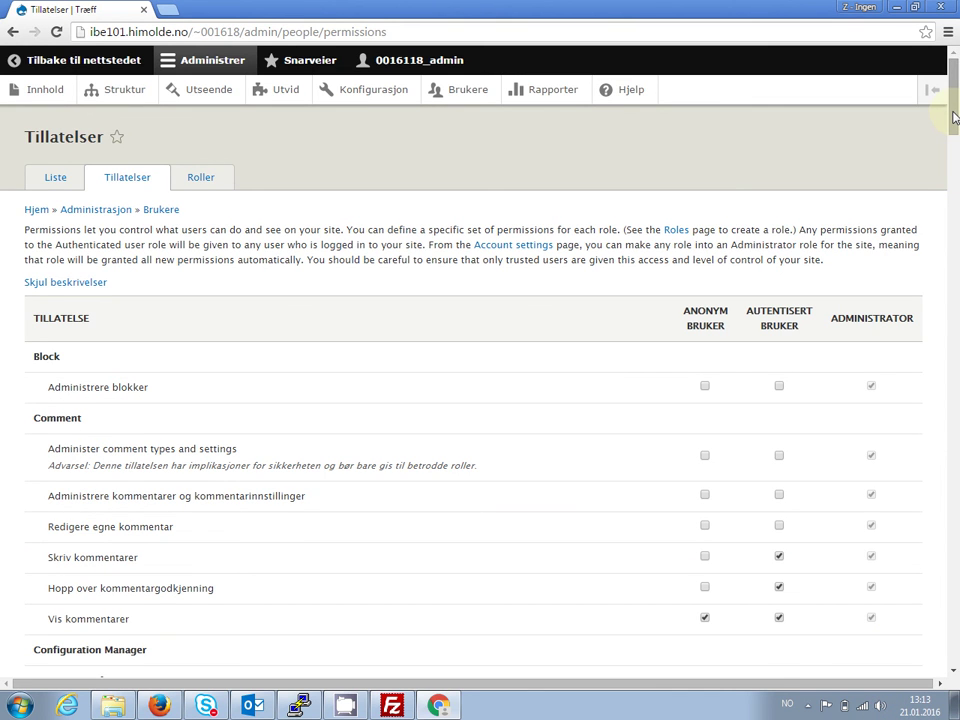
drag(954, 141, 930, 364)
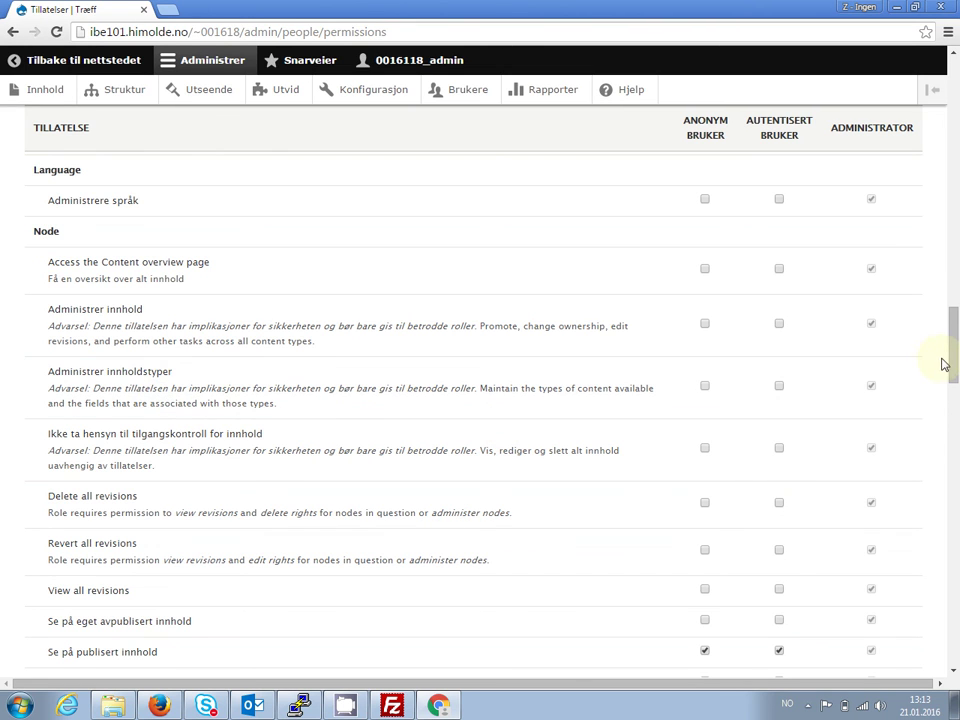
drag(952, 330, 954, 416)
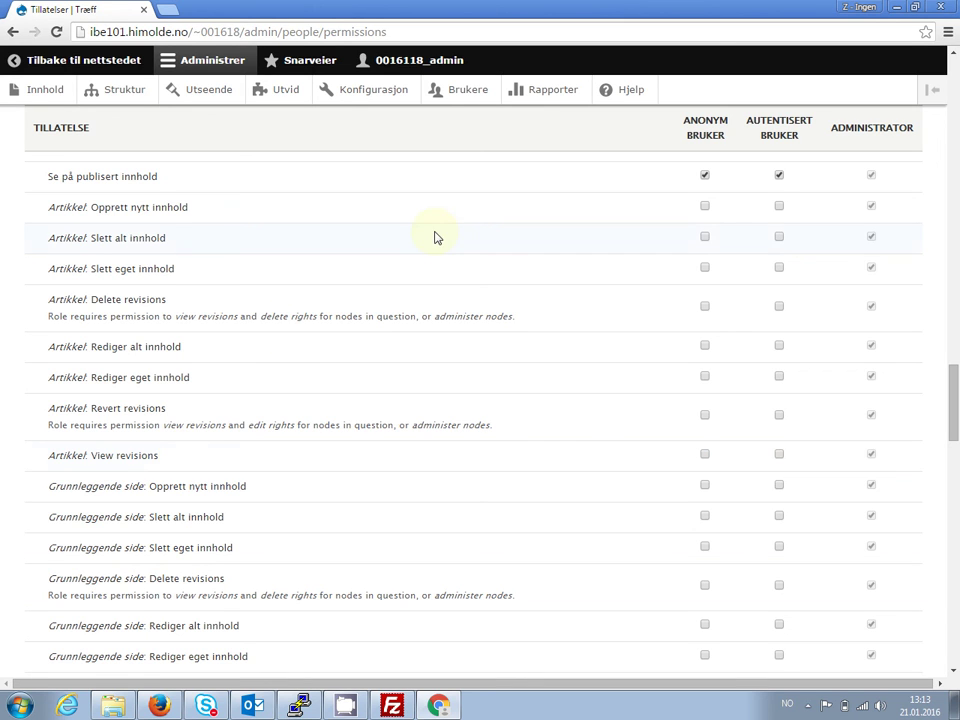
click(384, 96)
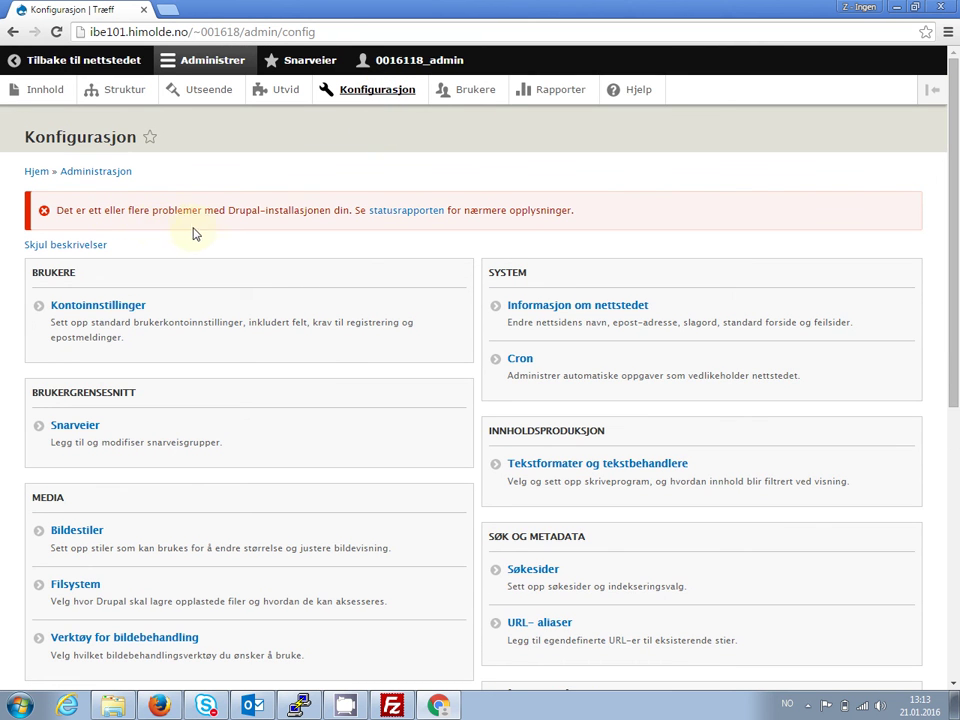
- Scroll through the Status report, noting the Trusted Host Settings not-activated warning
click(391, 216)
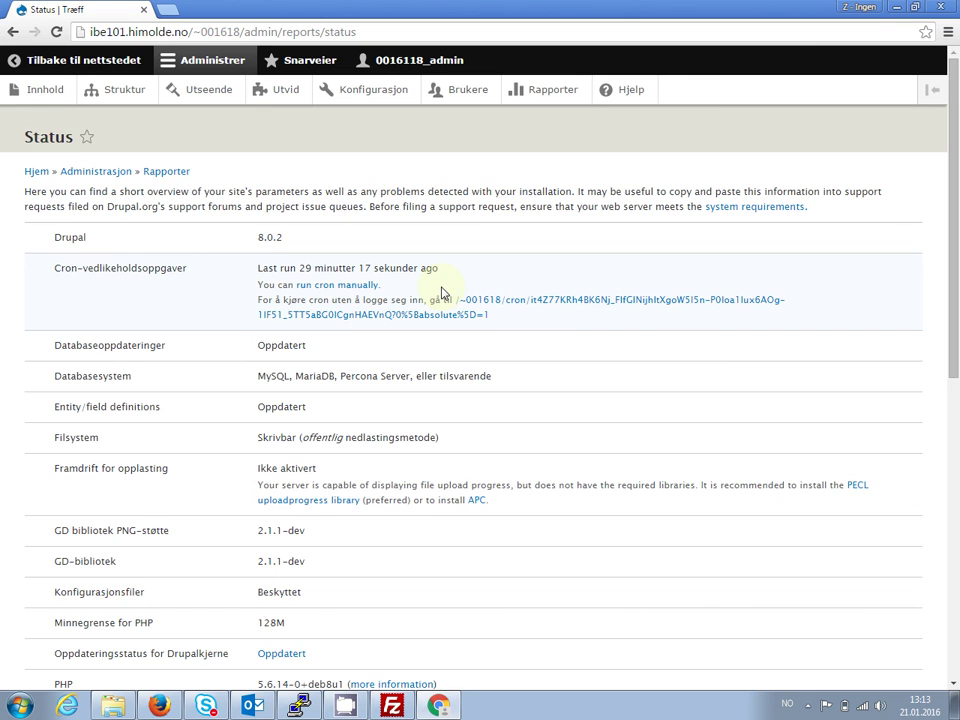
scroll(443, 292, down, 3)
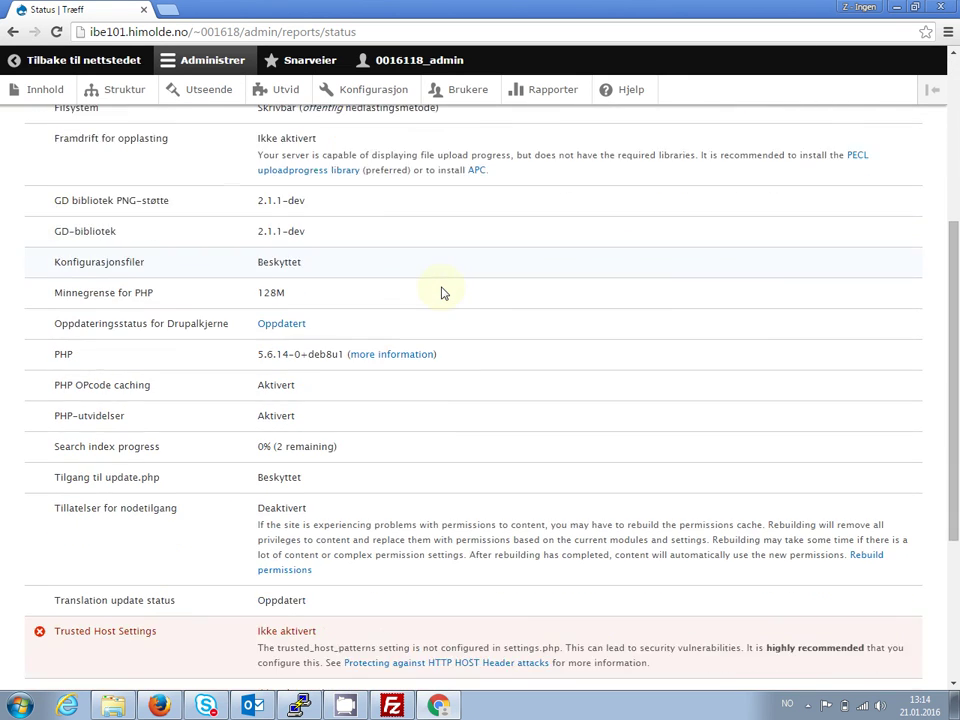
scroll(443, 292, down, 3)
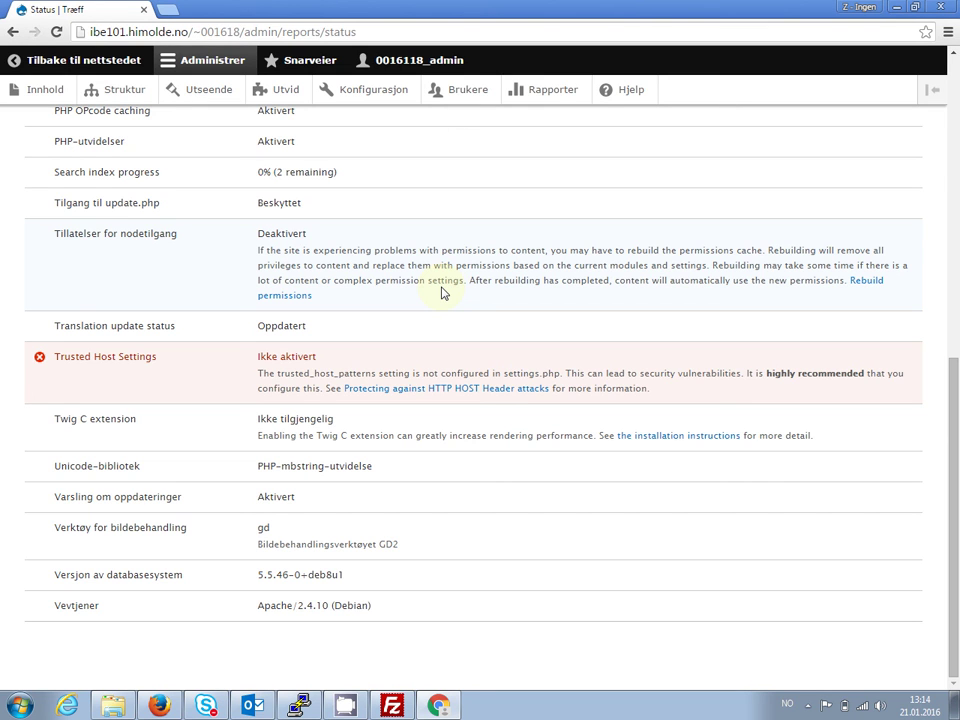
- Browse the Rapporter overview listing the available reports
click(563, 92)
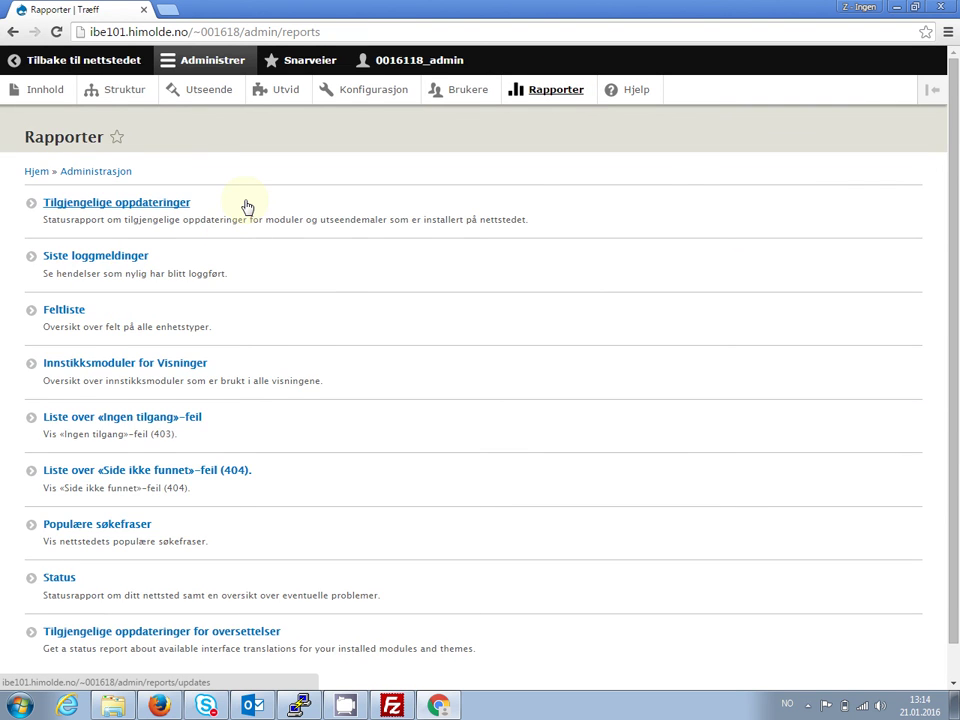
scroll(245, 207, down, 1)
scroll(247, 207, up, 1)
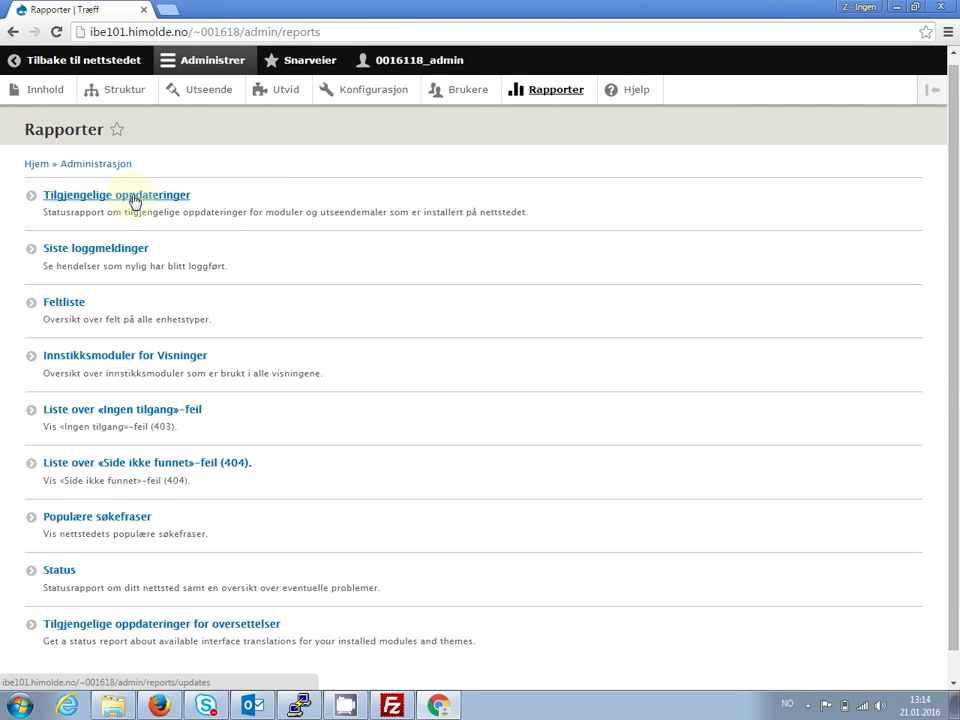